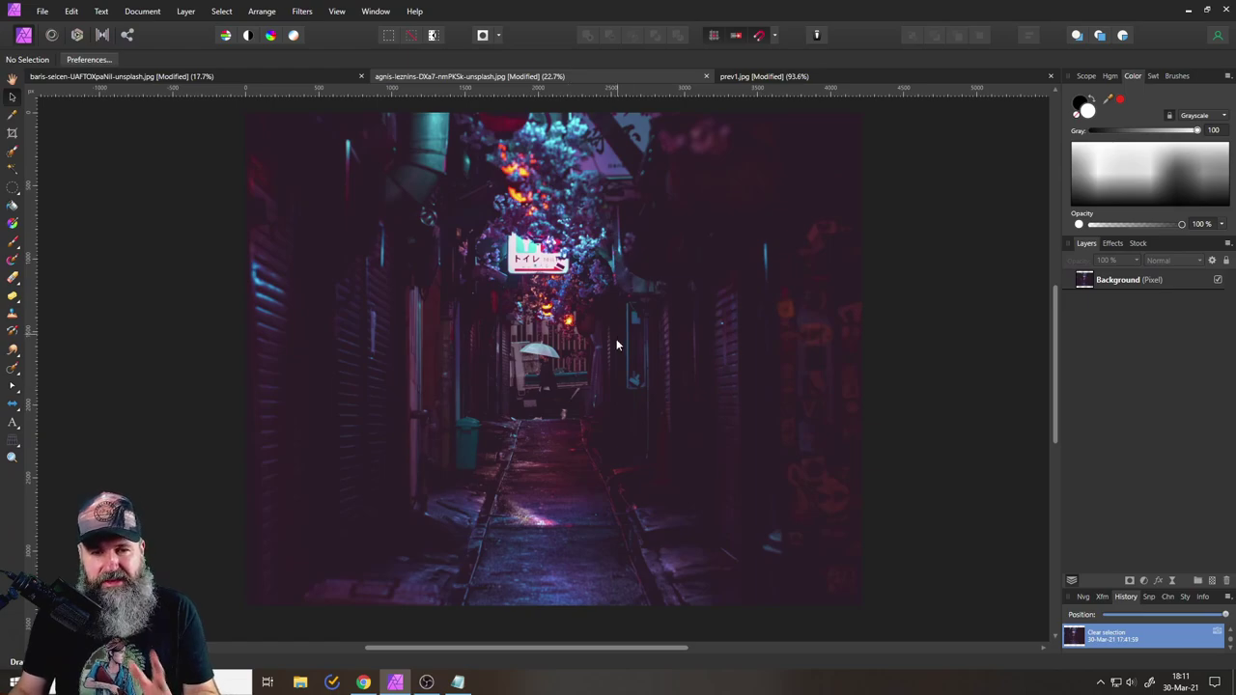
Clear the selection in the angel portrait document, then return to the alley photo.
left_click(311, 77)
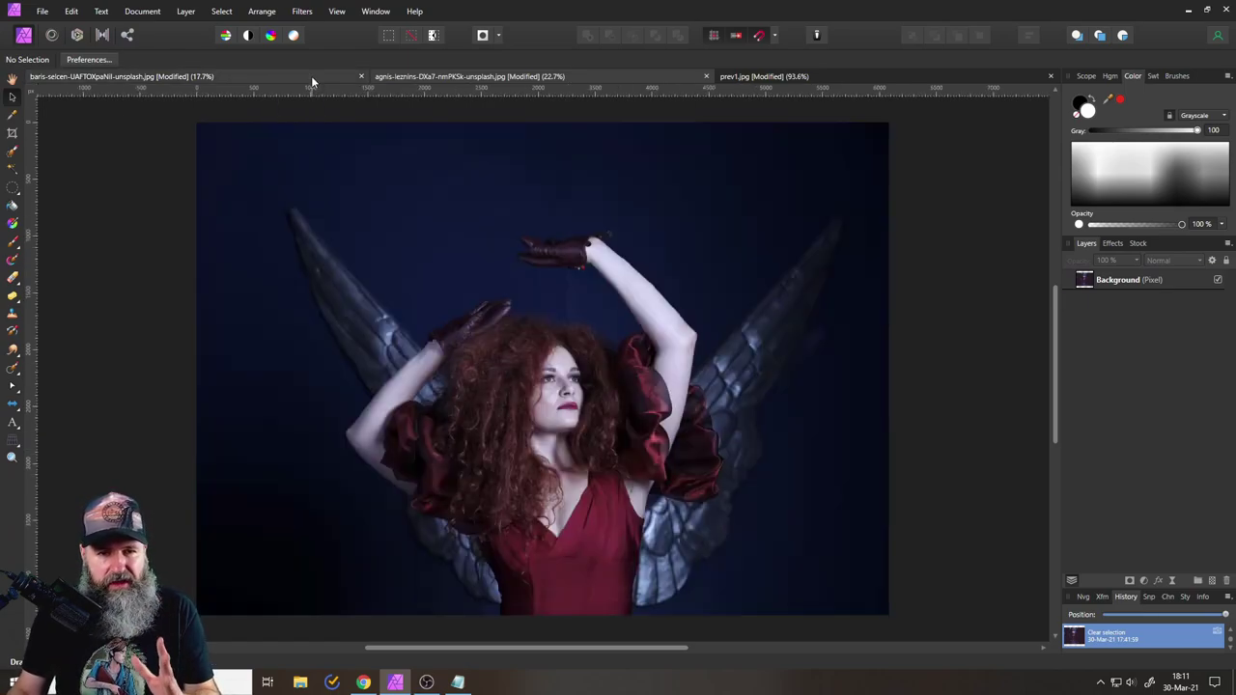
left_click(949, 329)
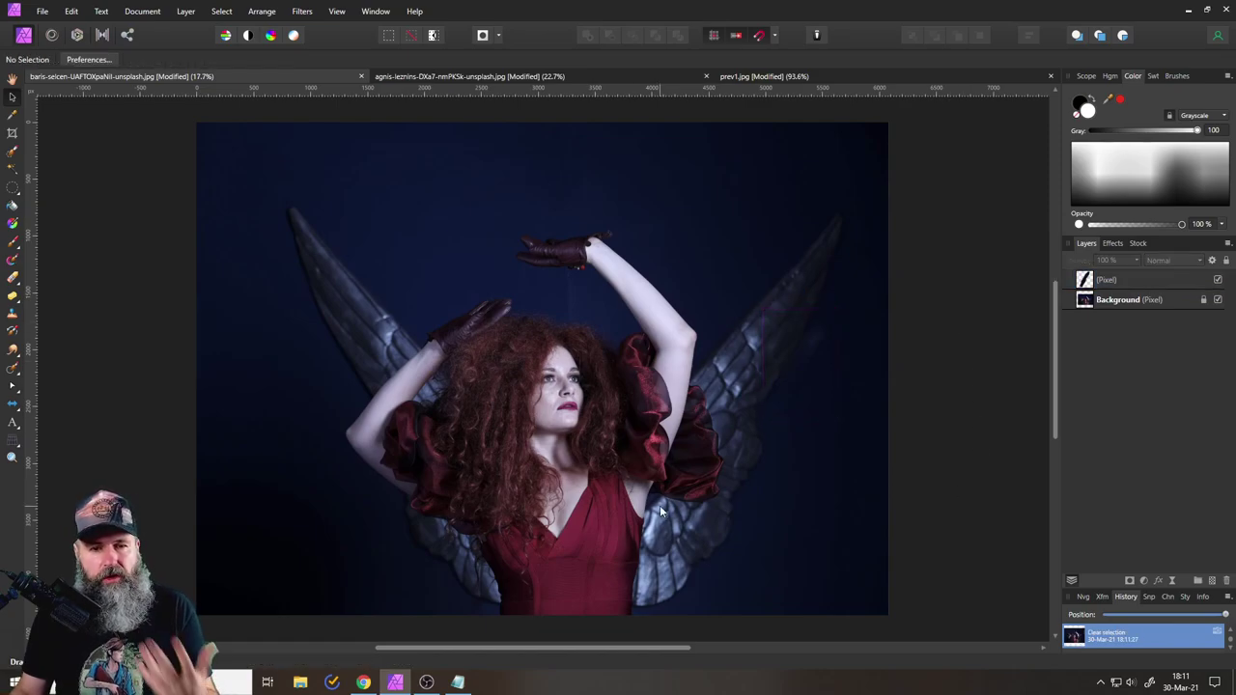
left_click(520, 77)
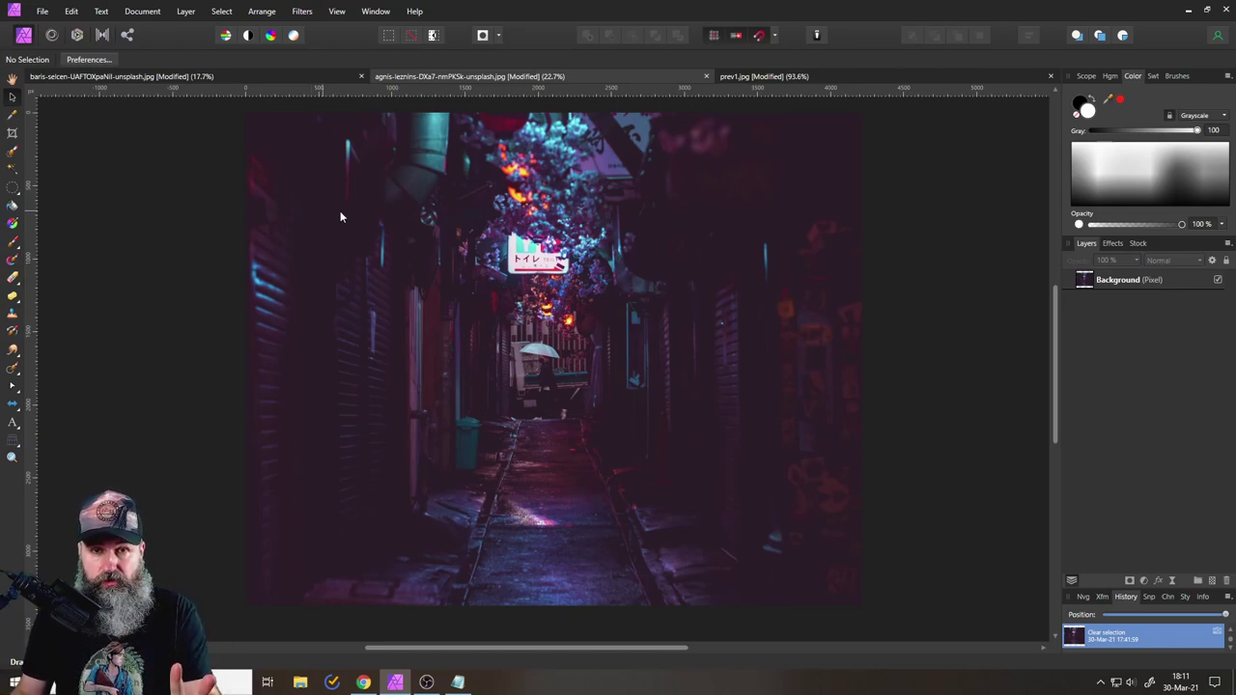
Start placing an image and browse the 22_5 and 26_4 degree Light Beams folders.
left_click(42, 11)
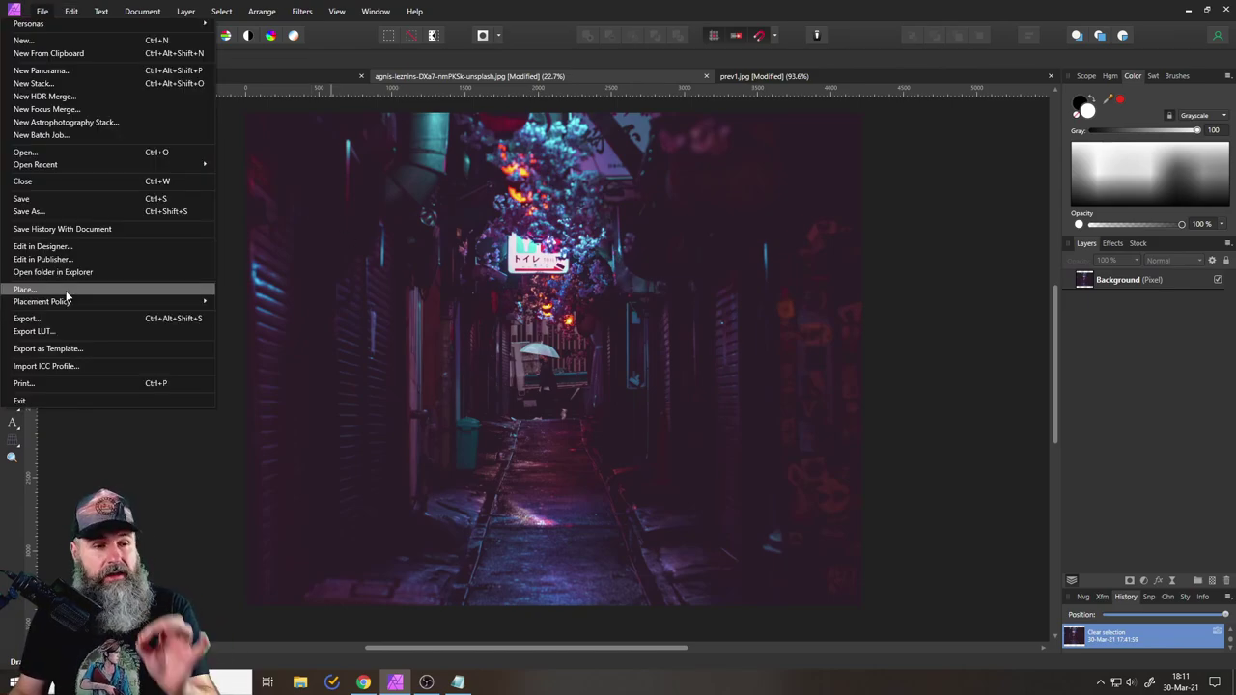
left_click(66, 292)
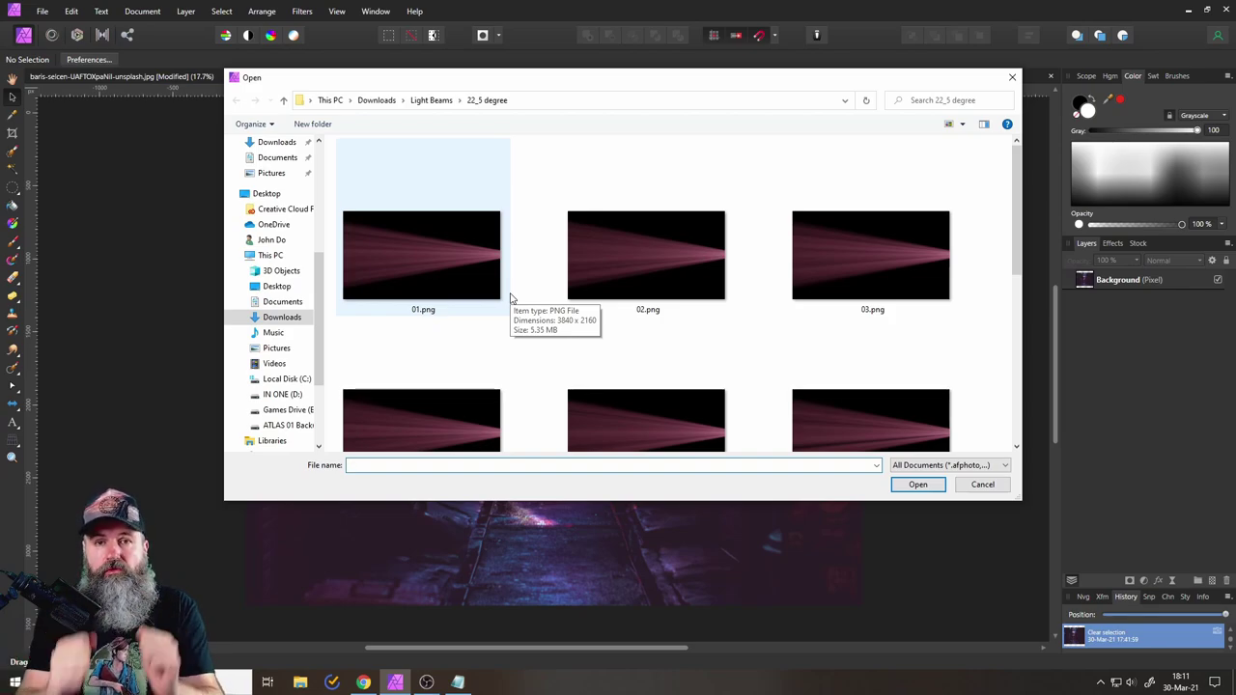
left_click(430, 100)
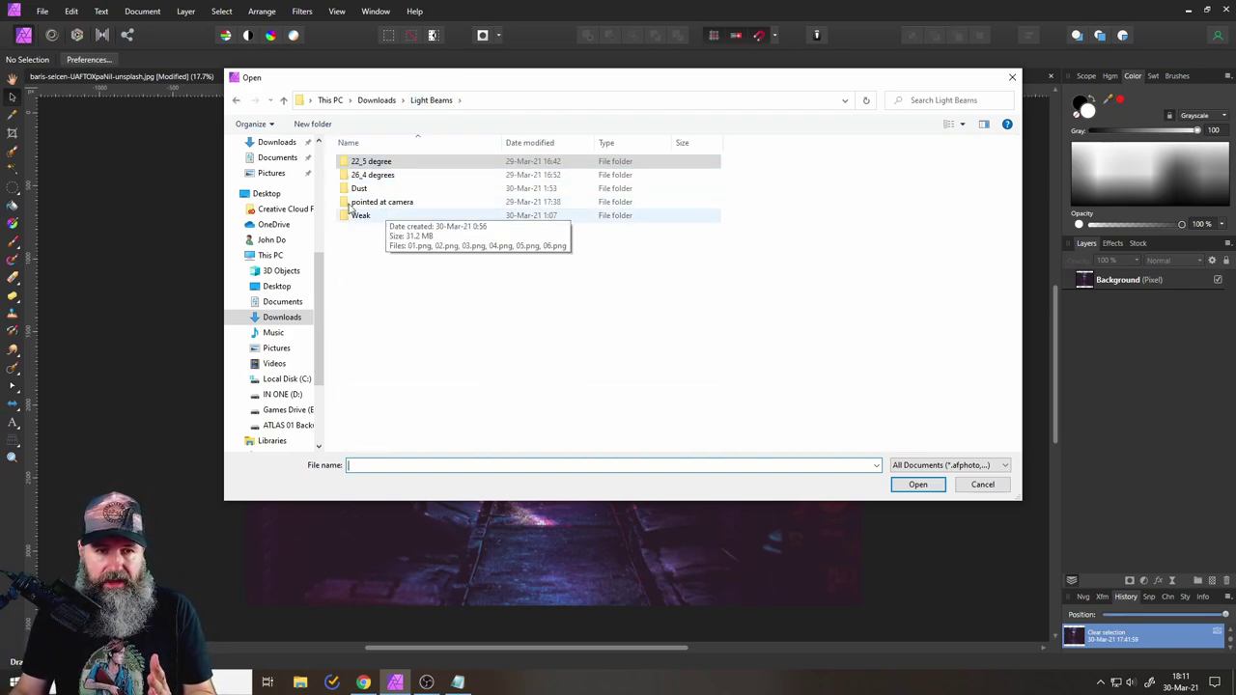
double_click(371, 162)
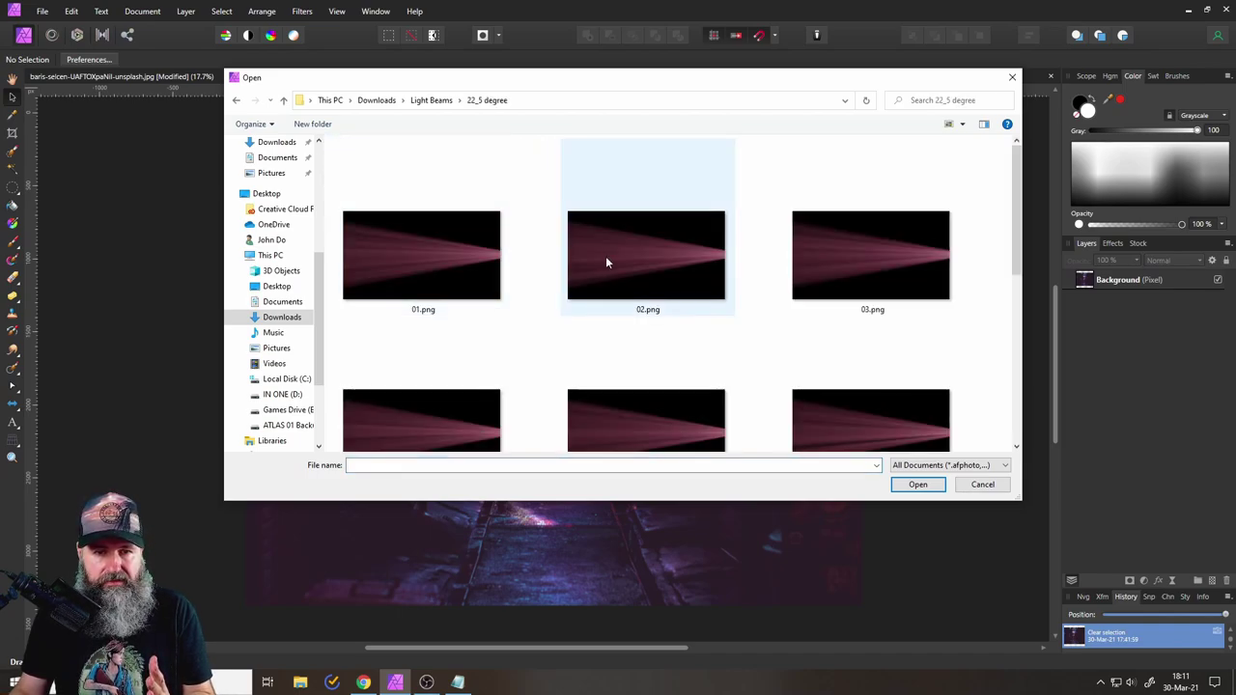
scroll(609, 260, "down", 5)
scroll(580, 251, "up", 1)
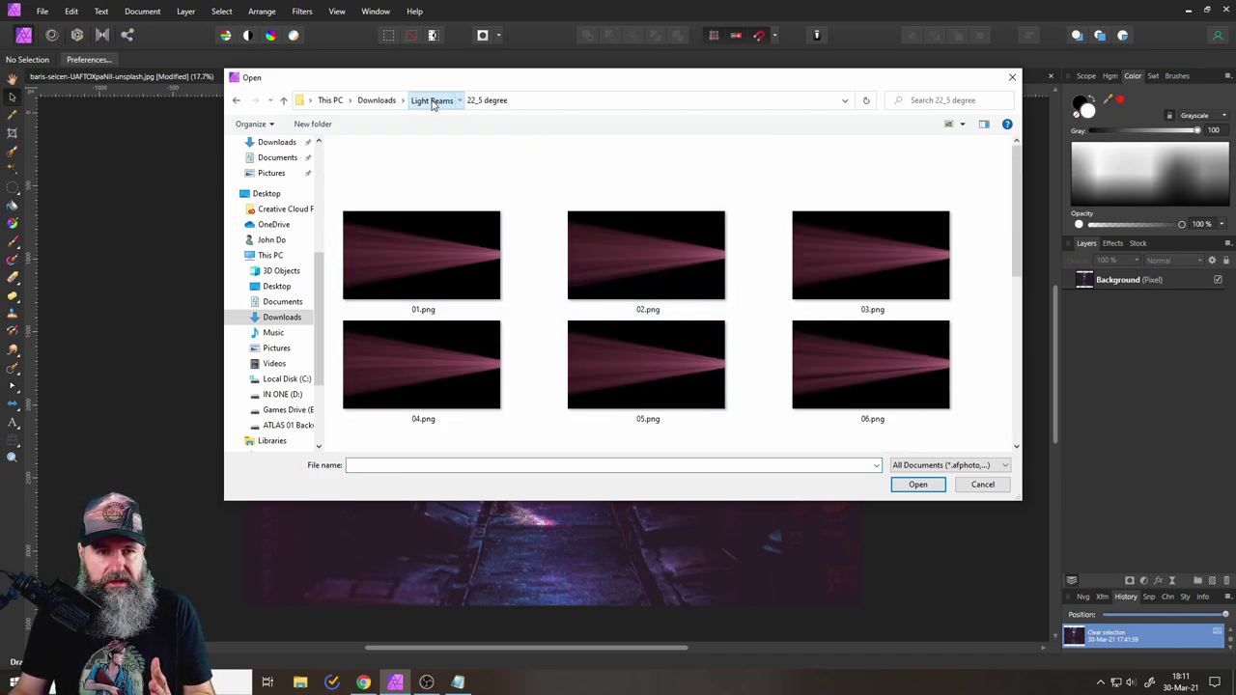
left_click(431, 100)
left_click(391, 175)
double_click(391, 175)
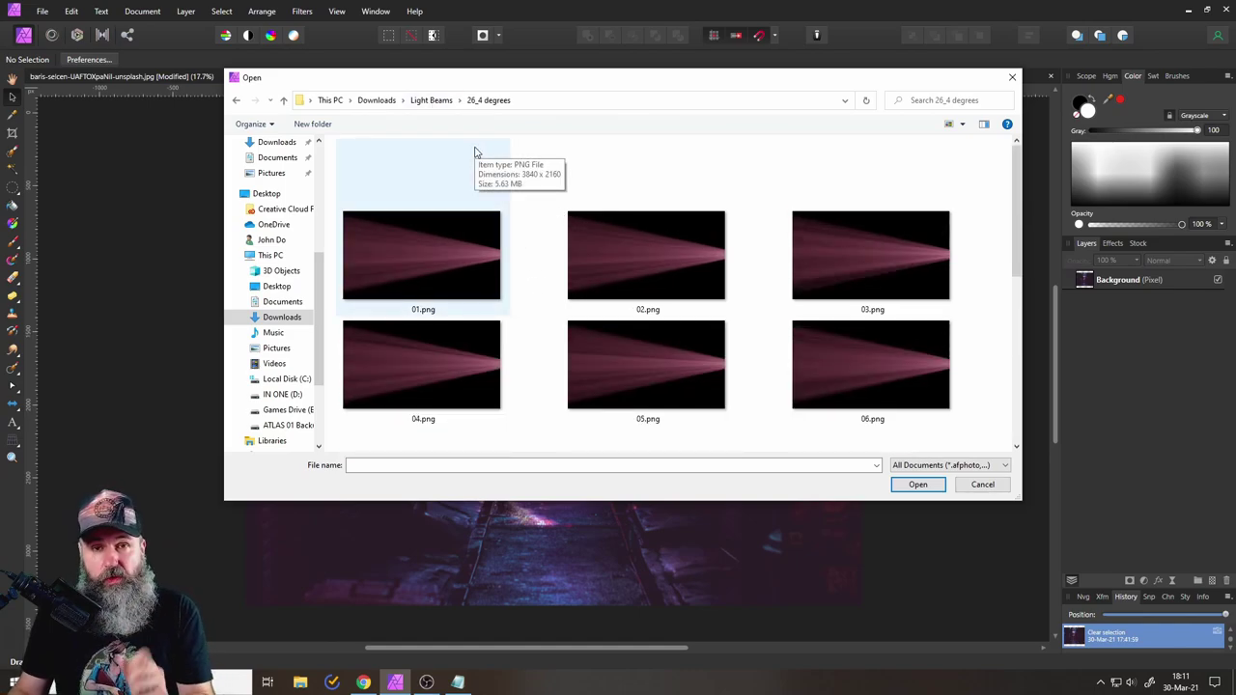
Place 01.png from the Light Beams > pointed at camera folder into the alley photo.
left_click(433, 101)
double_click(386, 201)
scroll(532, 279, "down", 5)
scroll(530, 280, "down", 2)
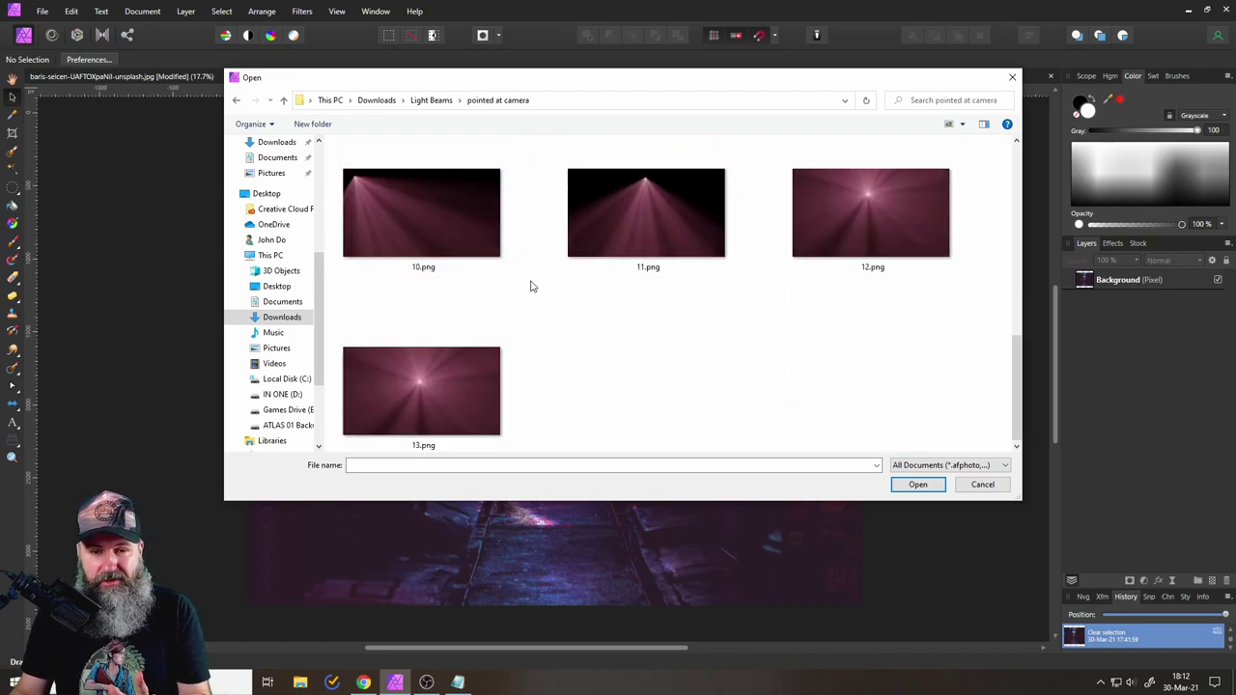
scroll(530, 282, "up", 4)
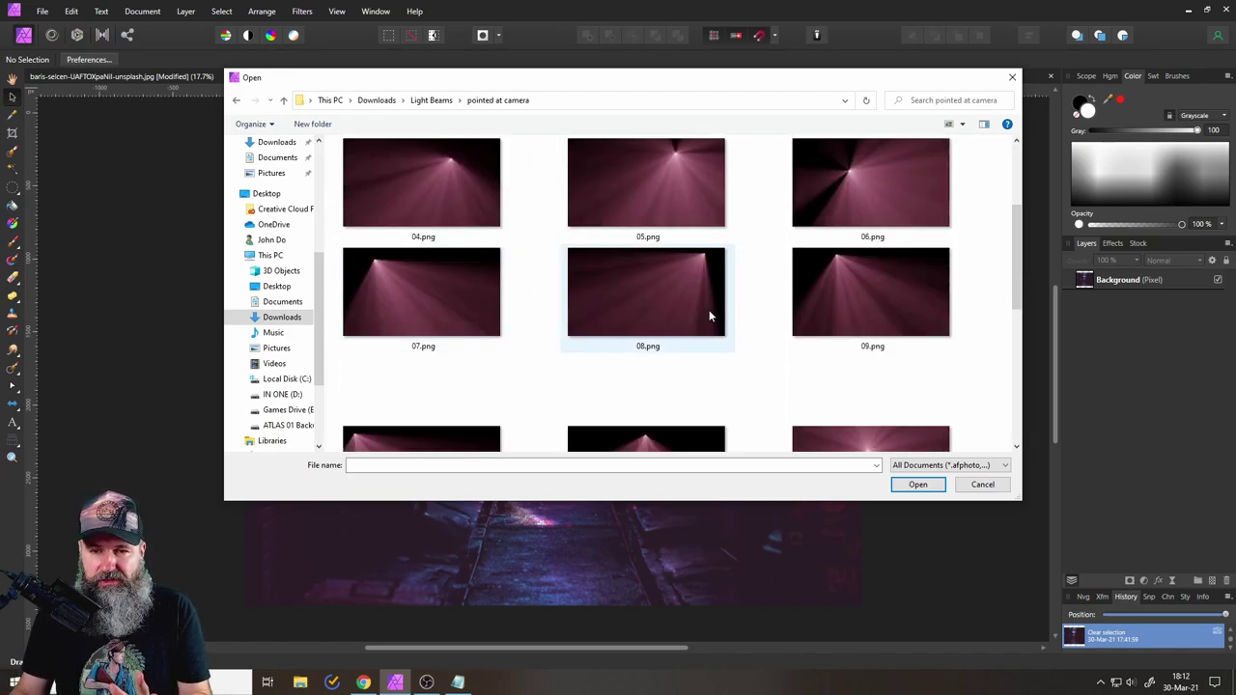
scroll(703, 314, "up", 2)
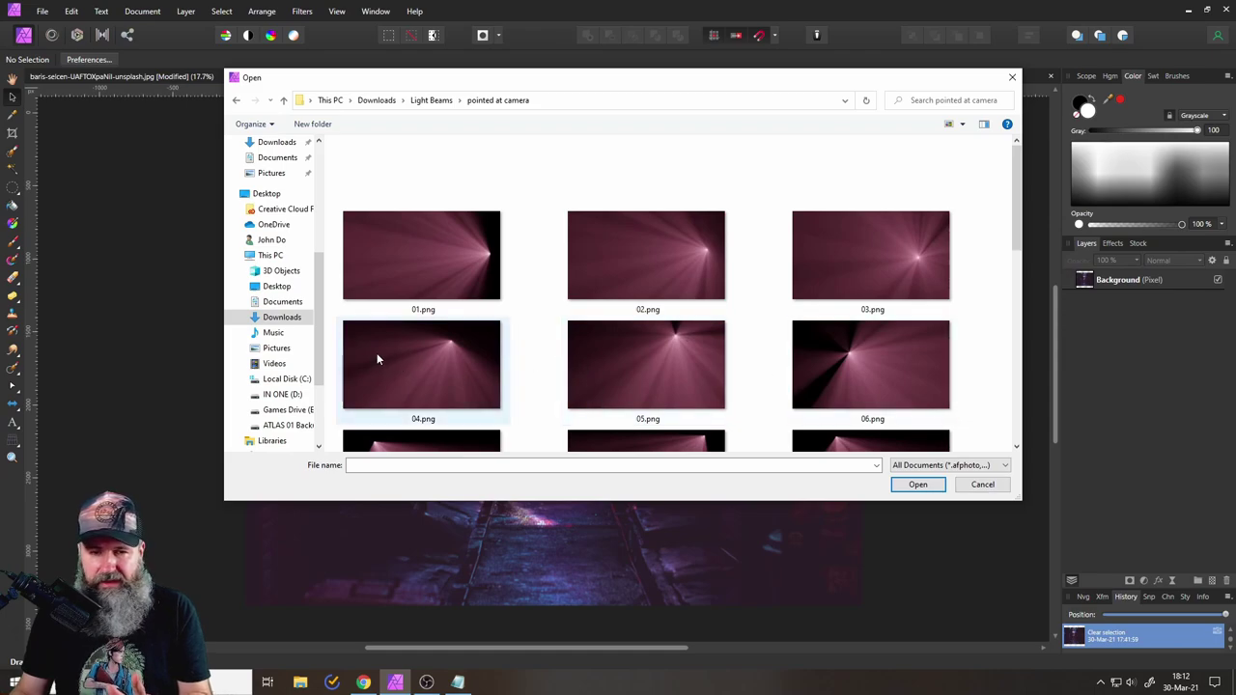
left_click(458, 354)
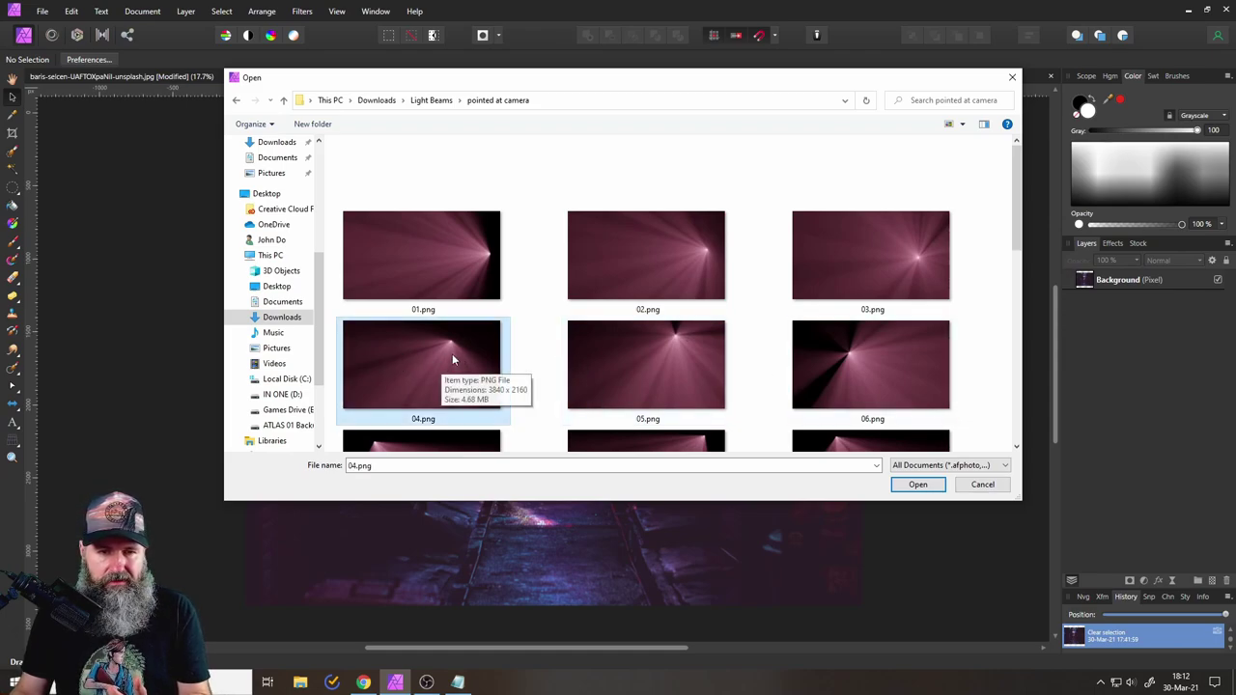
left_click(443, 254)
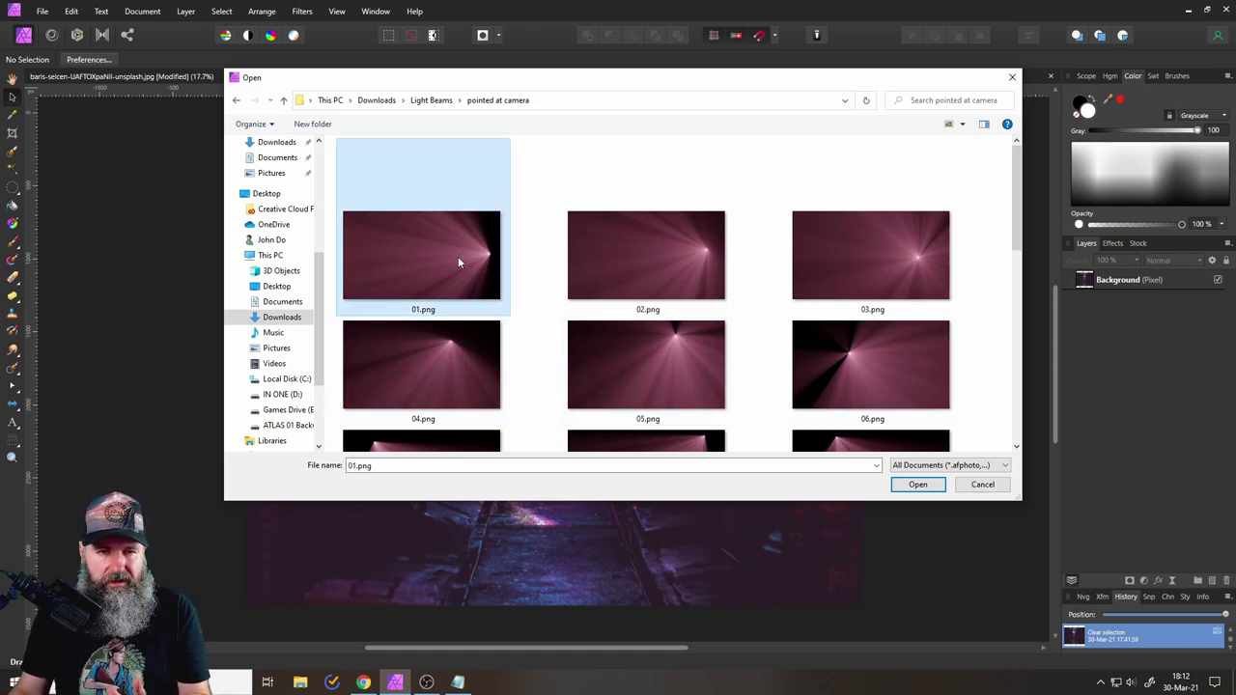
double_click(457, 256)
Scale the 01.png beam from its corners to cover the canvas, then tilt and nudge it upward.
left_click(552, 311)
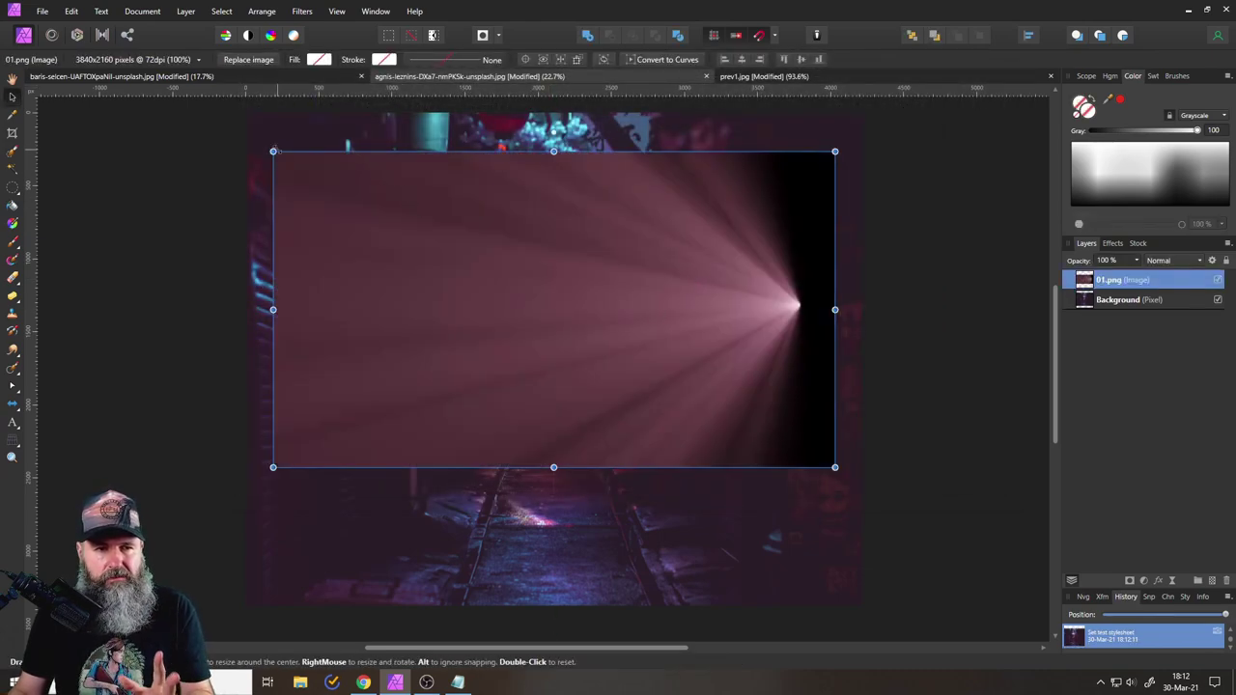
left_click_drag(273, 152, 165, 89)
left_click_drag(837, 468, 962, 539)
scroll(663, 353, "down", 3)
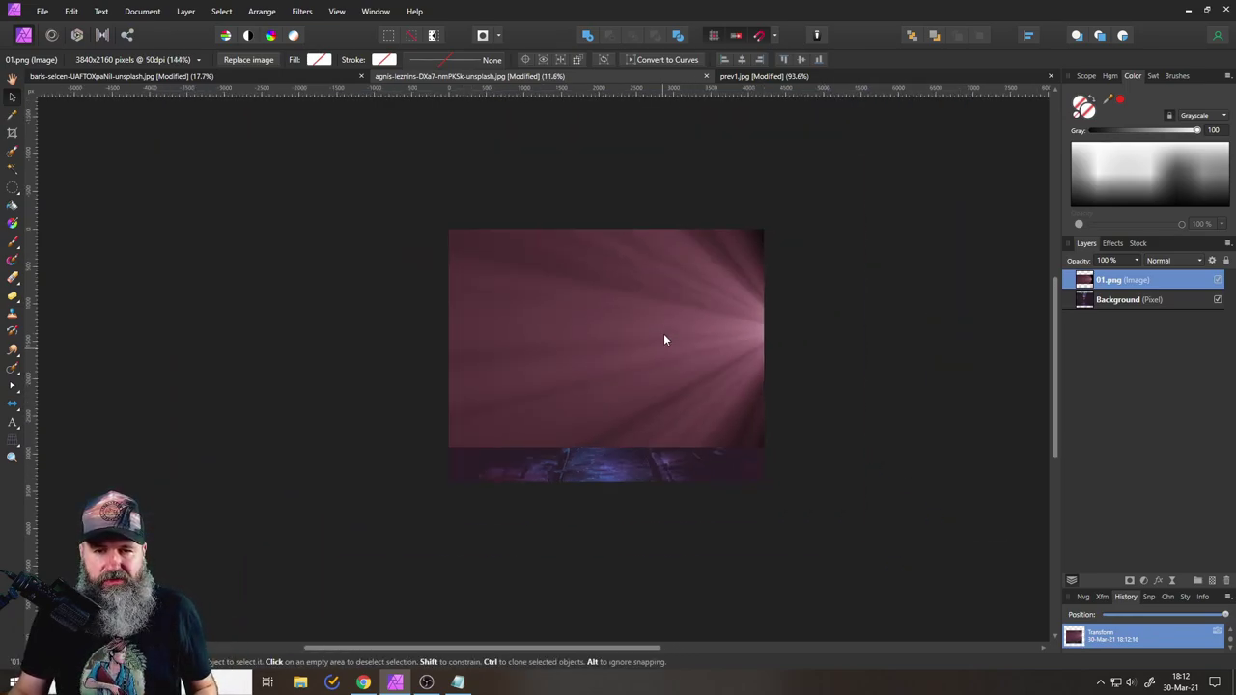
mouse_move(586, 199)
left_mouse_down()
mouse_move(560, 367)
mouse_move(723, 261)
mouse_move(477, 340)
mouse_move(483, 256)
mouse_move(608, 195)
mouse_move(575, 206)
left_mouse_up()
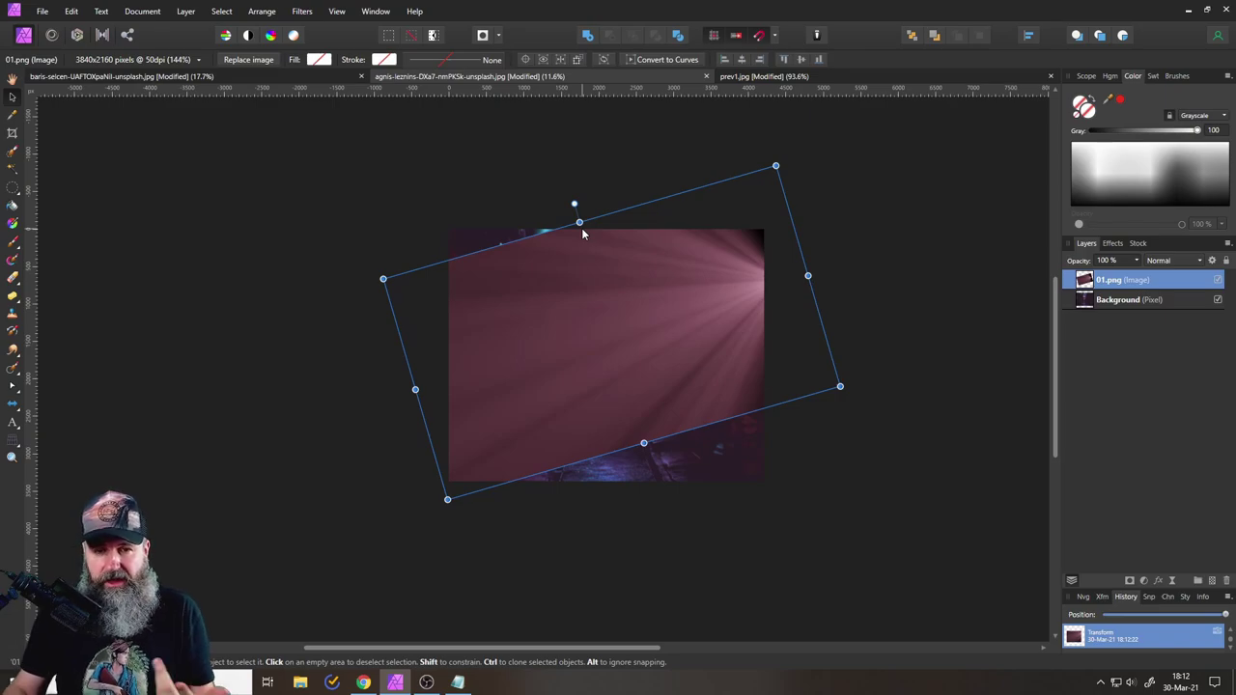
left_click_drag(616, 336, 612, 370)
scroll(612, 370, "up", 3)
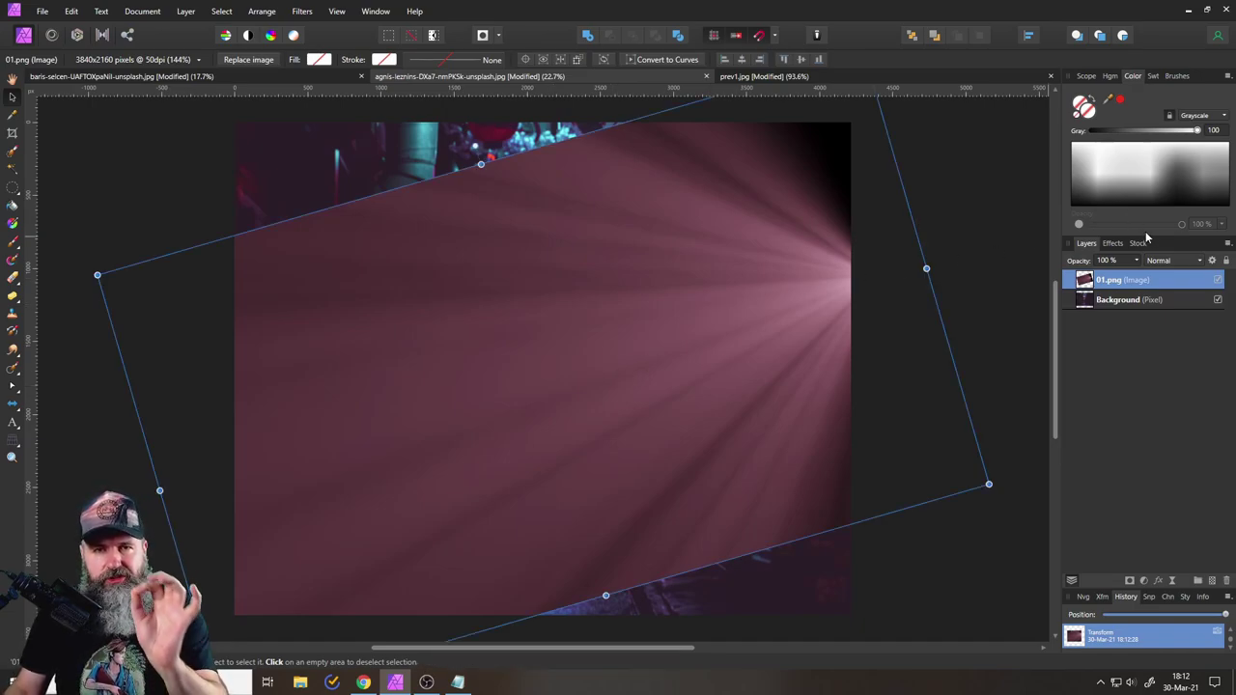
Set the beam layer to Screen blend, rotate it to shine straight down, reposition and widen it.
left_click(1159, 262)
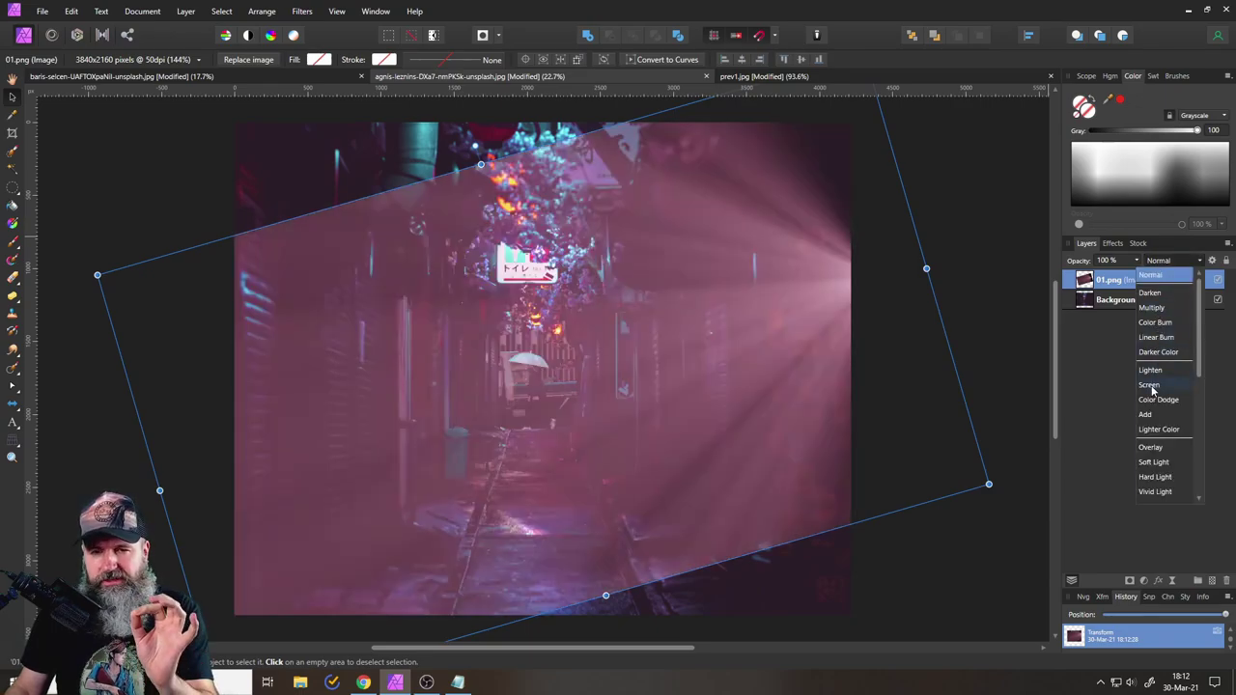
left_click(1149, 385)
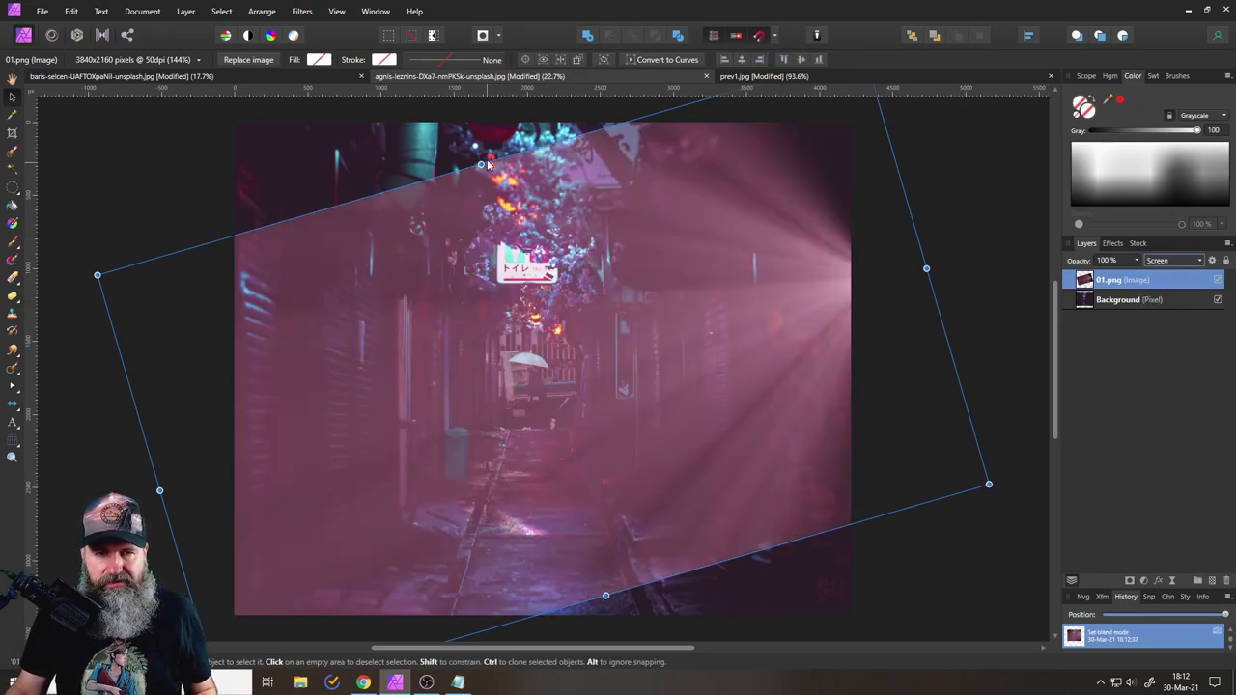
left_click_drag(141, 496, 483, 375)
left_click_drag(626, 256, 611, 302)
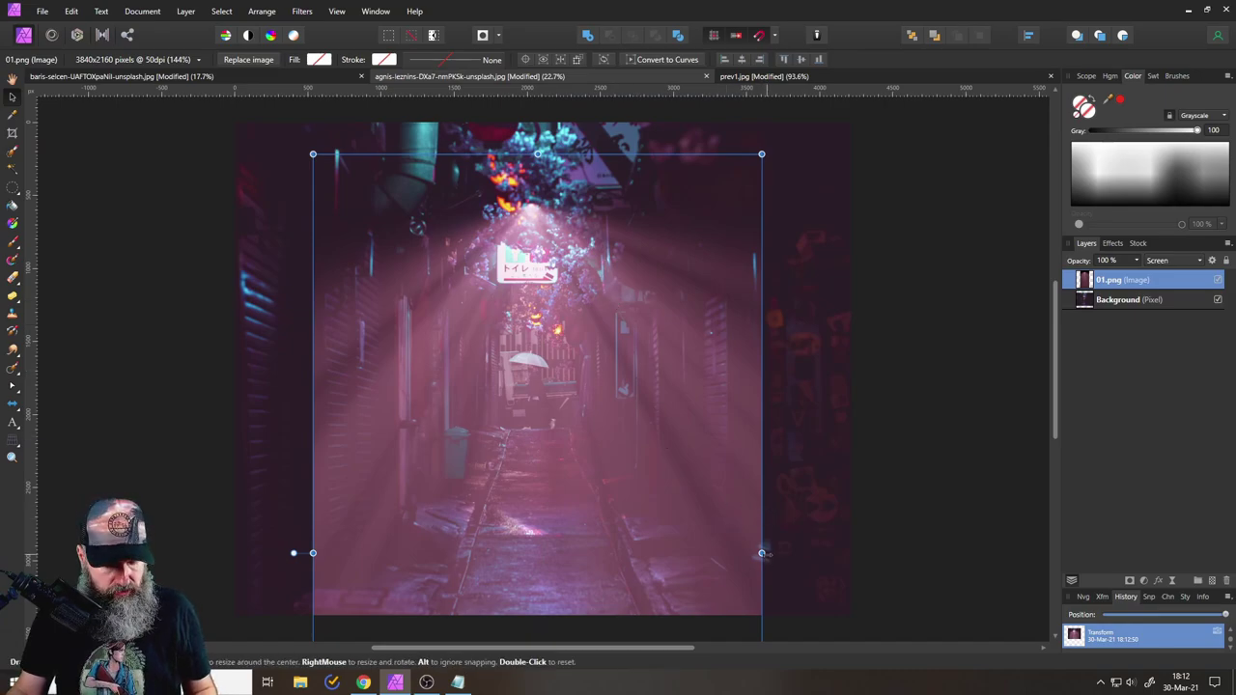
left_click_drag(762, 554, 881, 533)
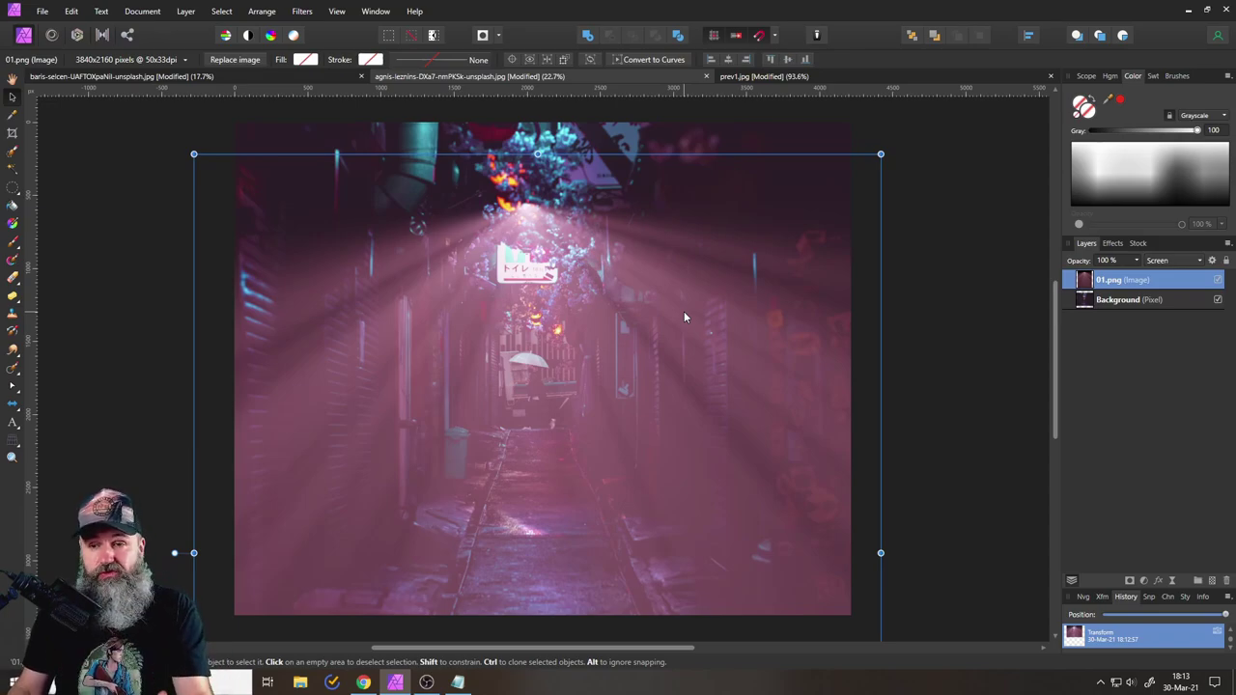
left_click_drag(1088, 279, 1076, 311)
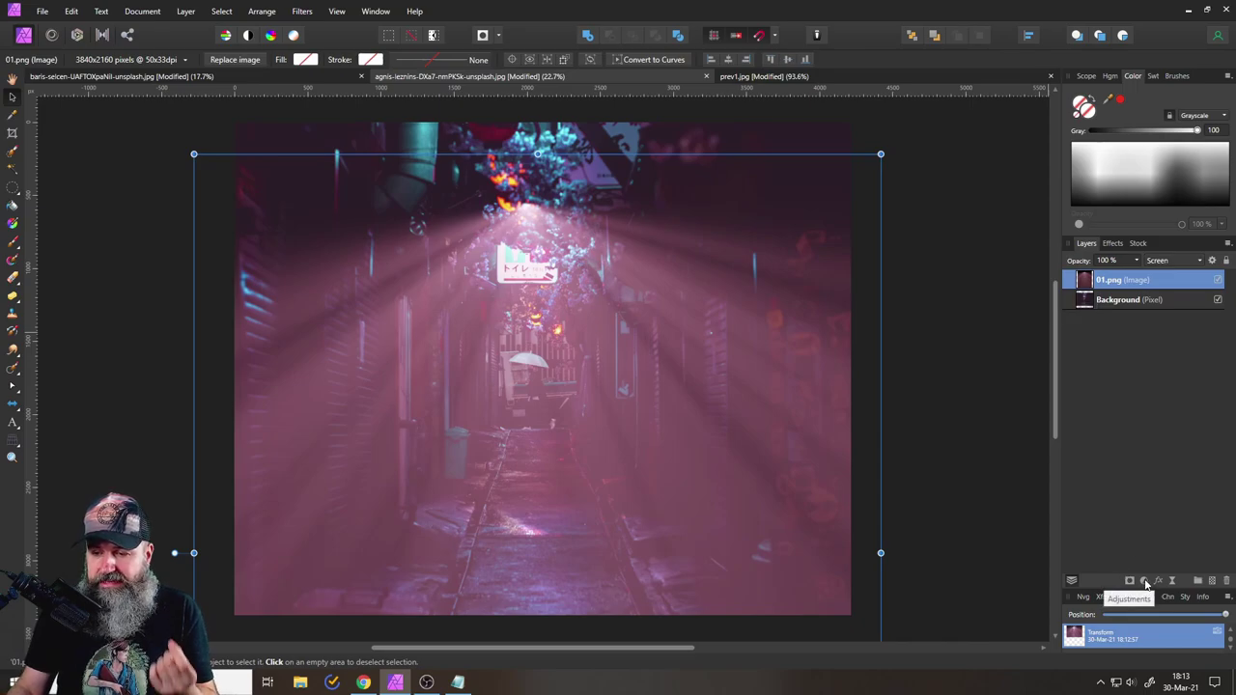
Add an HSL Shift adjustment and nest it inside the 01.png beam layer.
left_click(1146, 581)
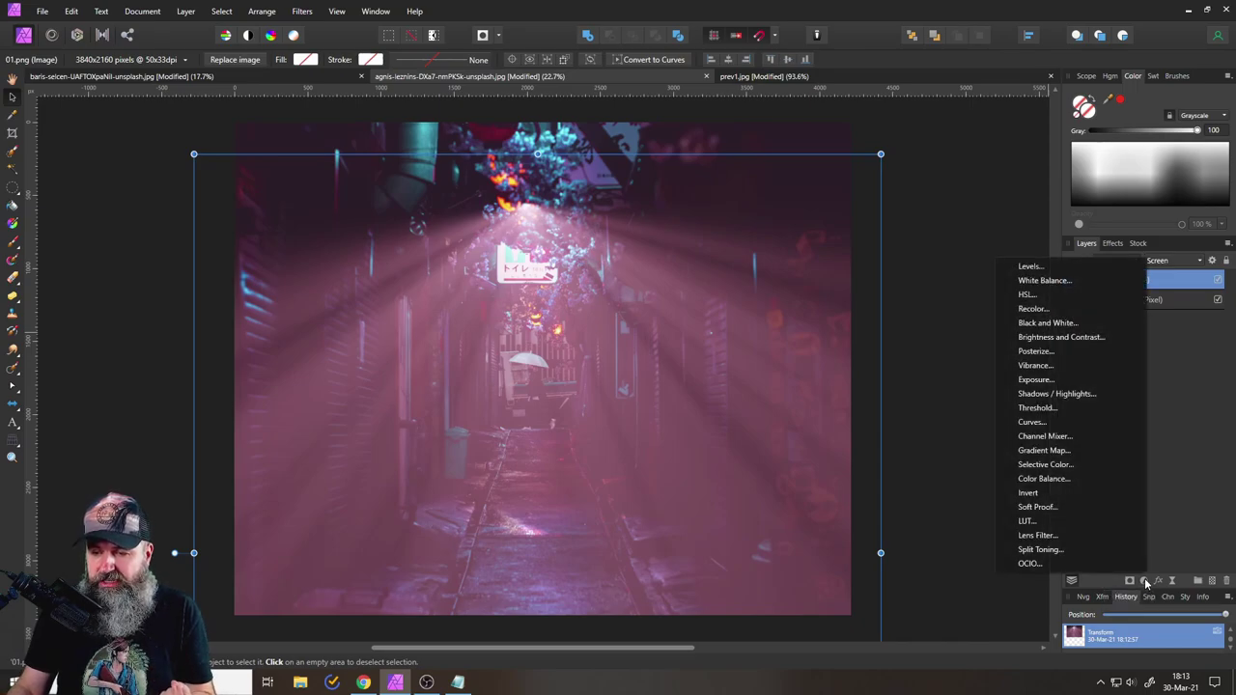
left_click(1028, 295)
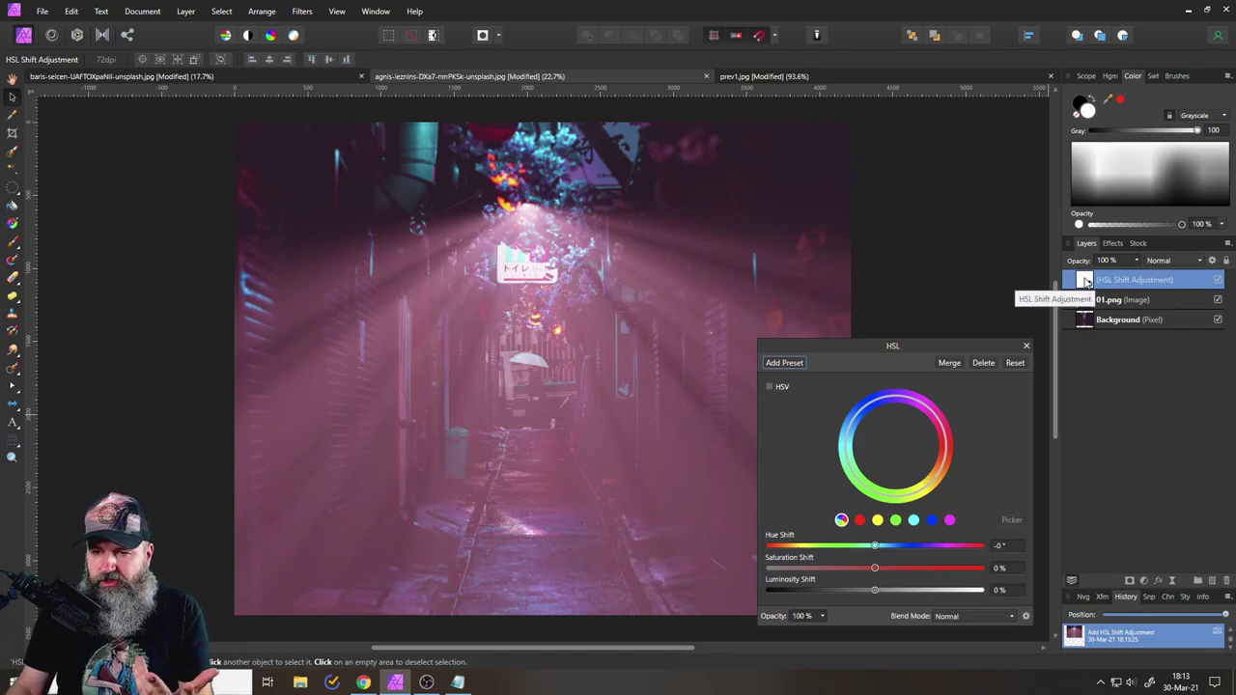
left_click_drag(1086, 280, 1105, 307)
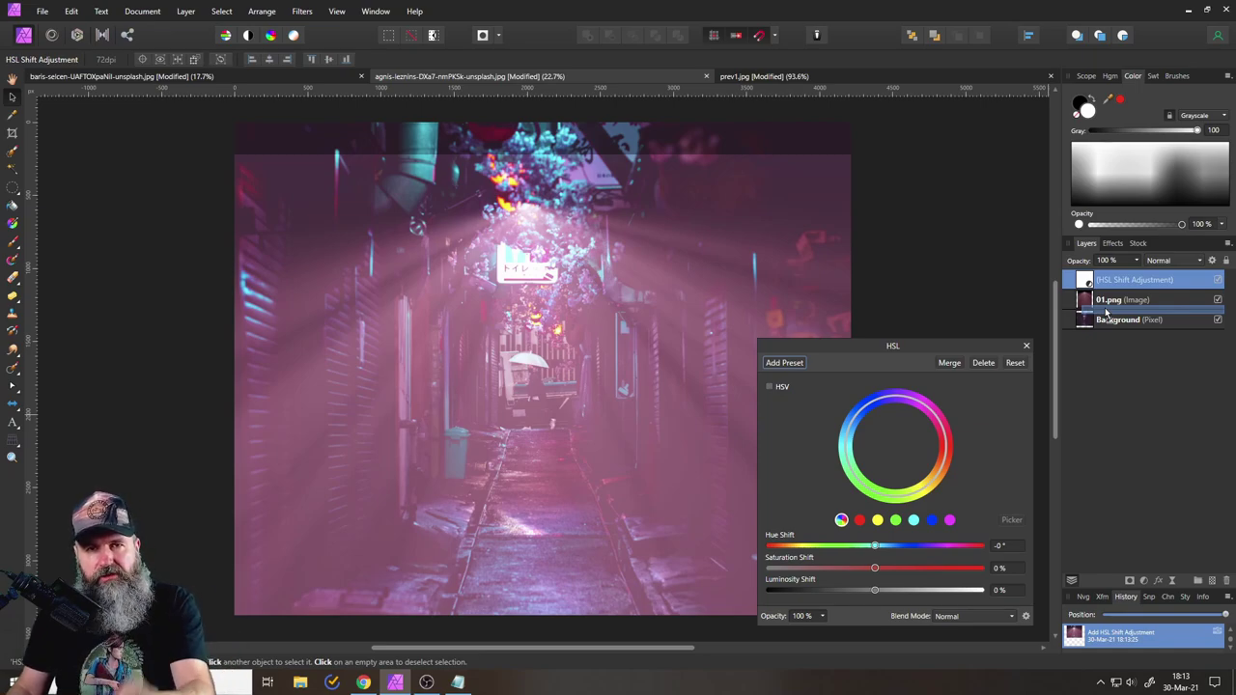
mouse_move(1105, 307)
left_mouse_down()
mouse_move(1087, 278)
mouse_move(1094, 304)
mouse_move(1081, 308)
mouse_move(1111, 305)
mouse_move(1090, 286)
mouse_move(1094, 305)
left_mouse_up()
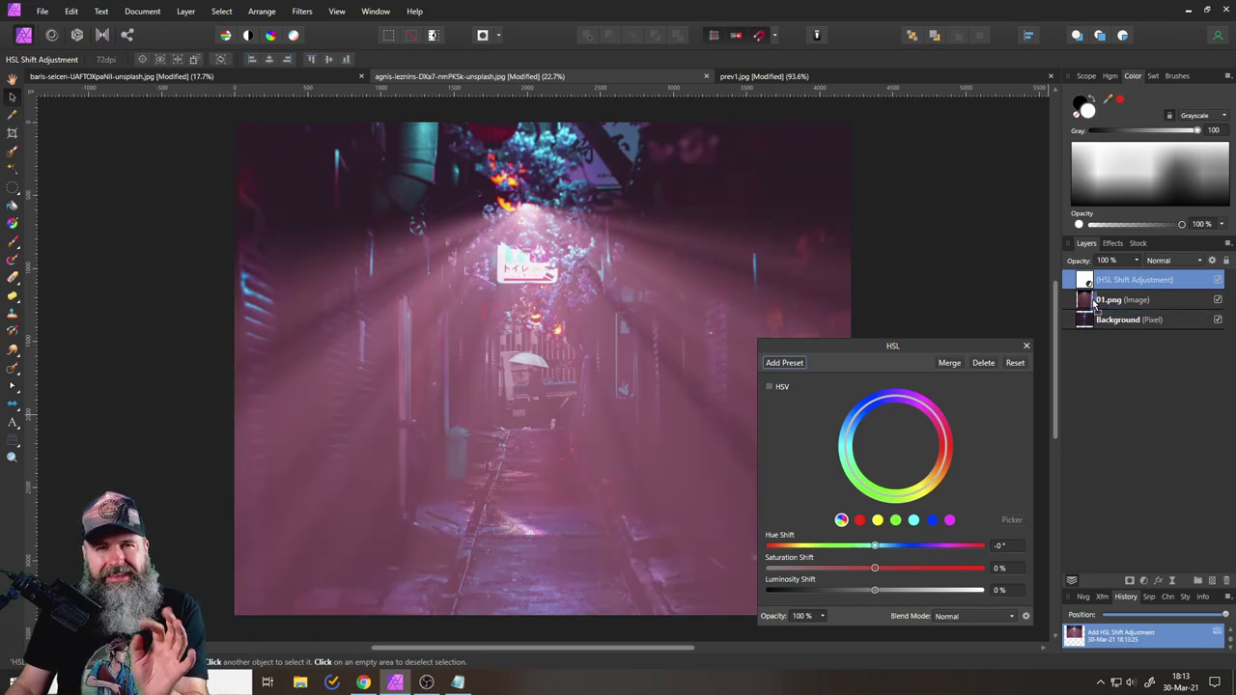
left_click_drag(1094, 305, 1095, 304)
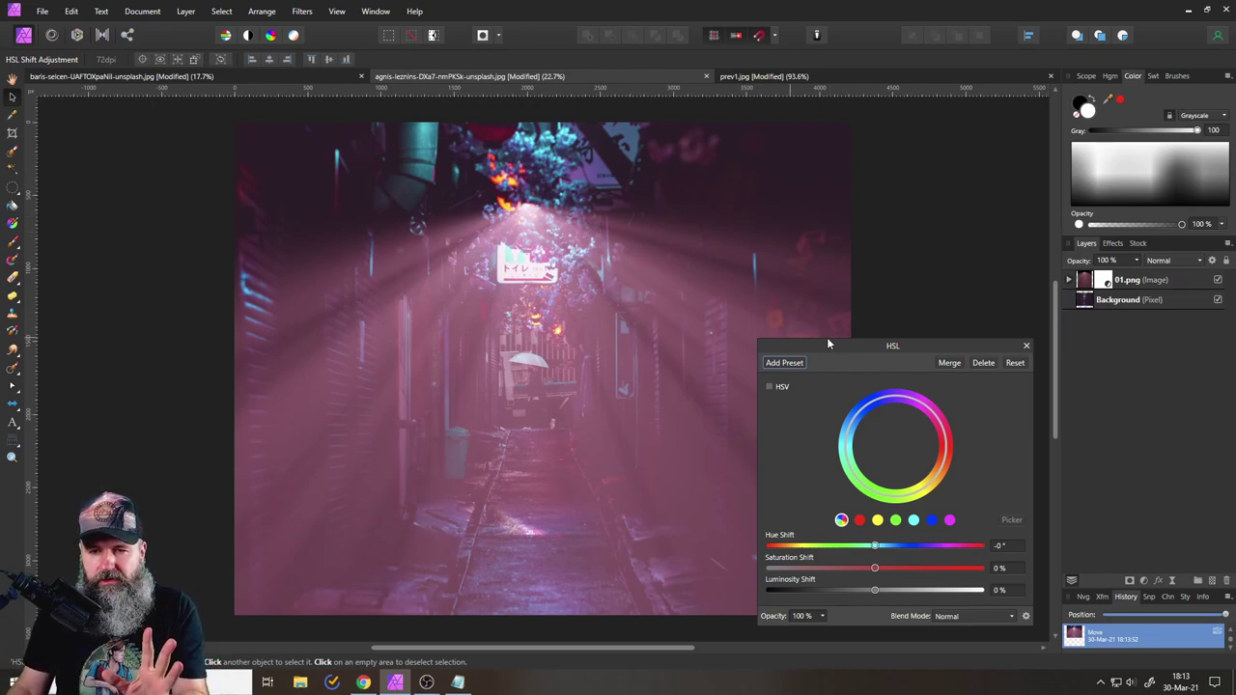
Shift the beam's HSL hue to -166° and saturation to 16% for teal-green rays.
left_click_drag(827, 342, 844, 225)
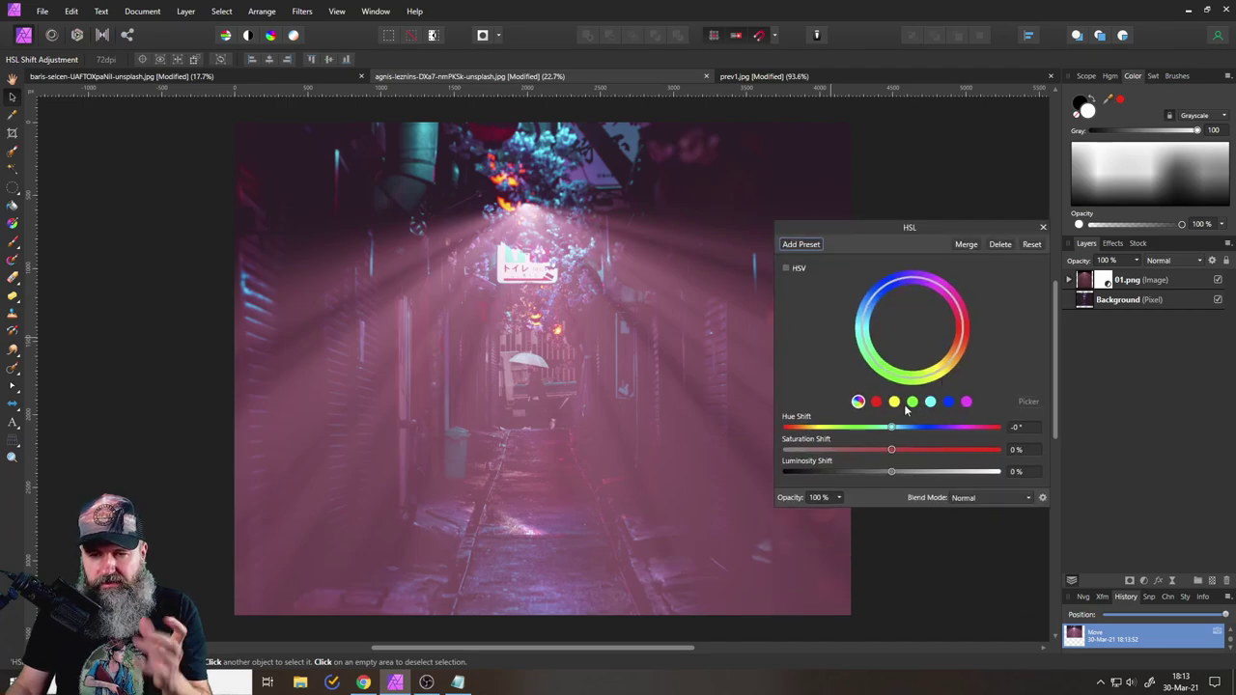
left_click_drag(893, 432, 795, 426)
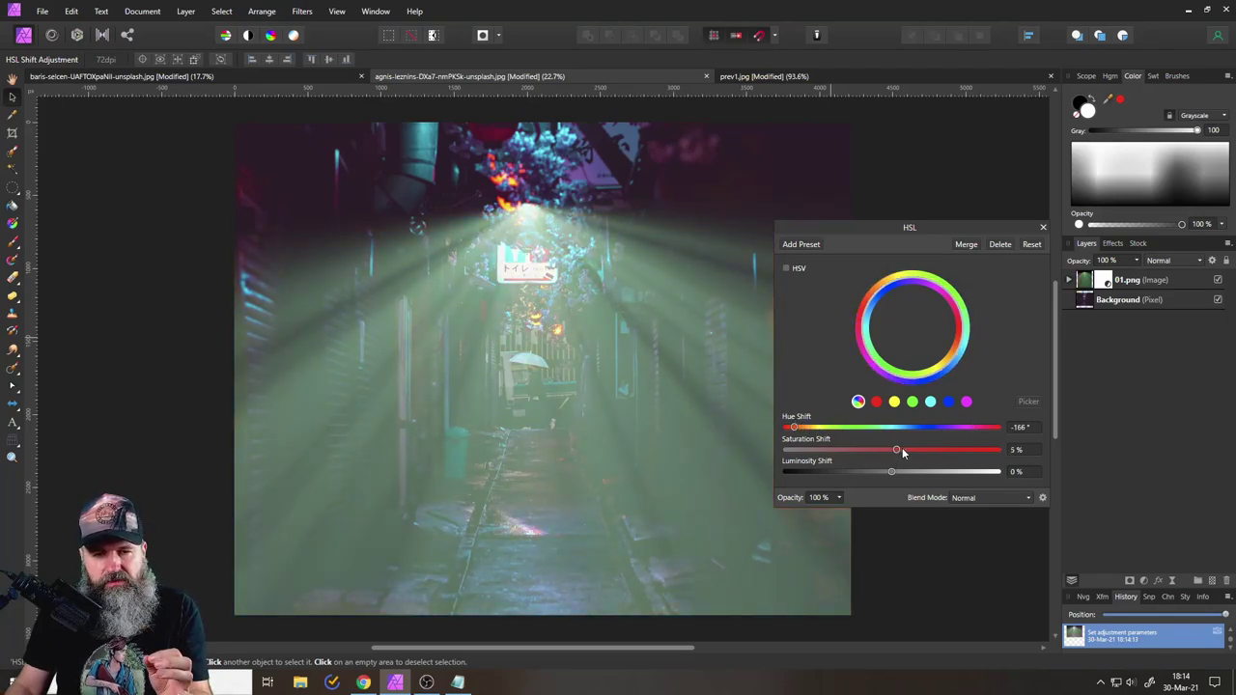
left_click_drag(904, 450, 701, 448)
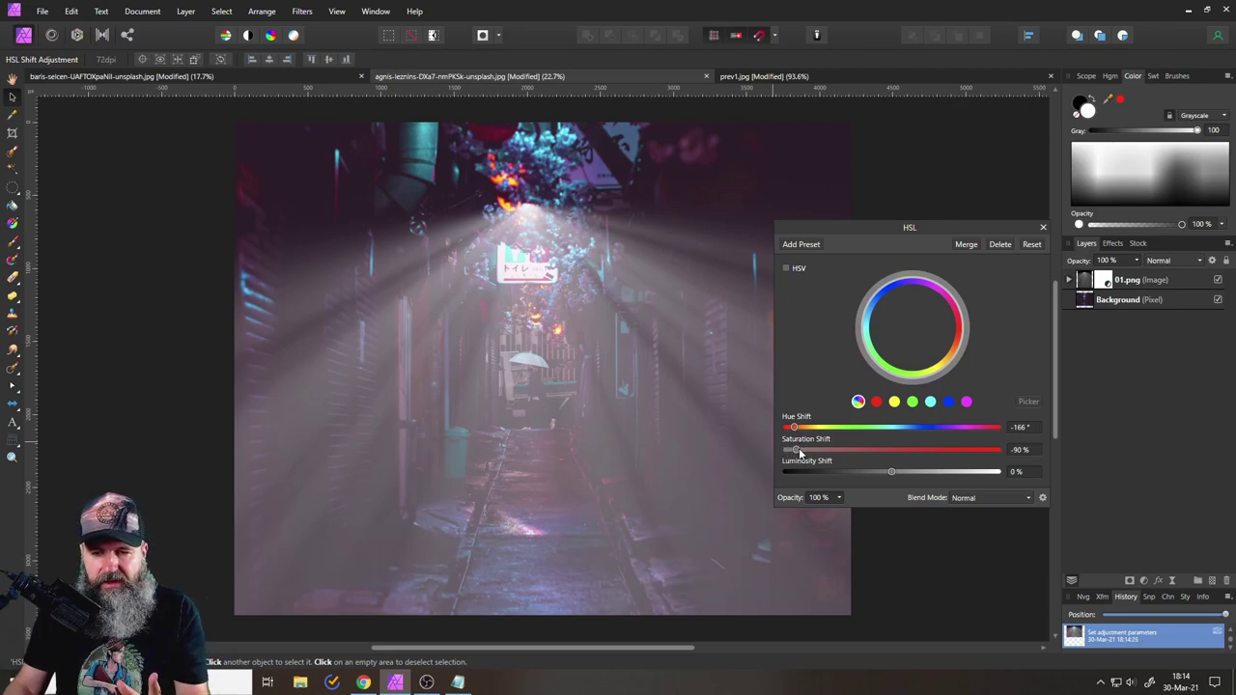
left_click_drag(788, 451, 909, 457)
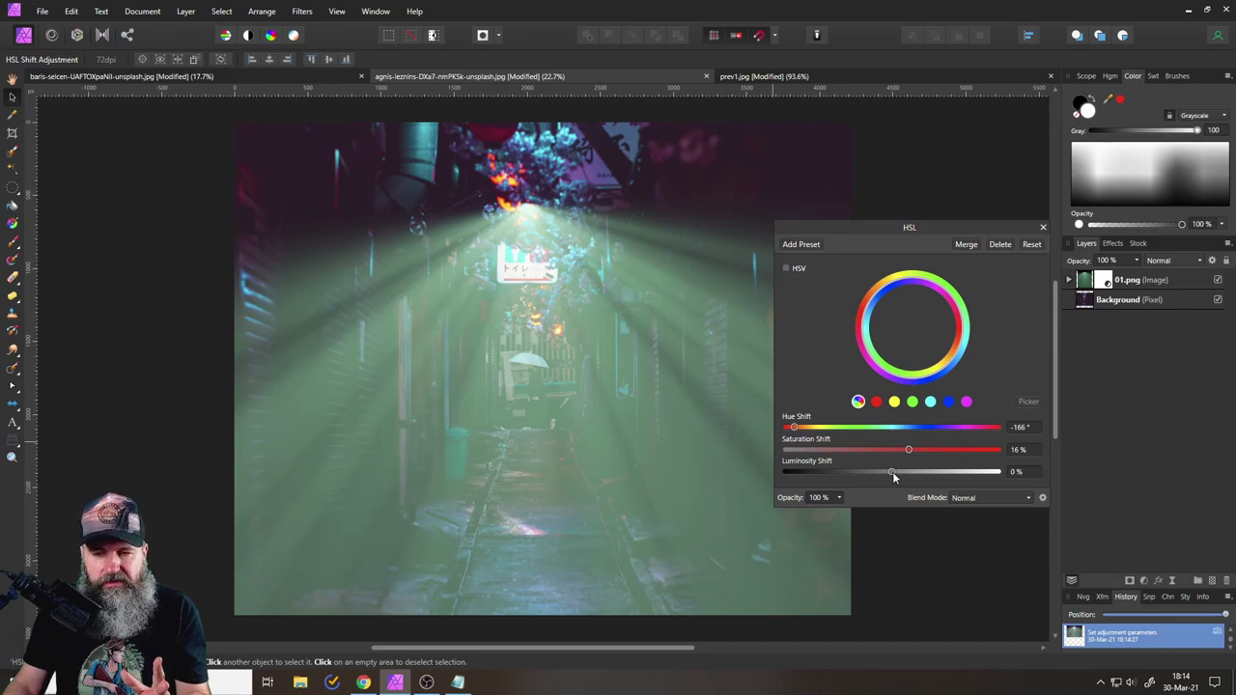
Try brighter luminosity, then set the HSL luminosity shift to 0% and close the settings.
left_click_drag(892, 471, 924, 471)
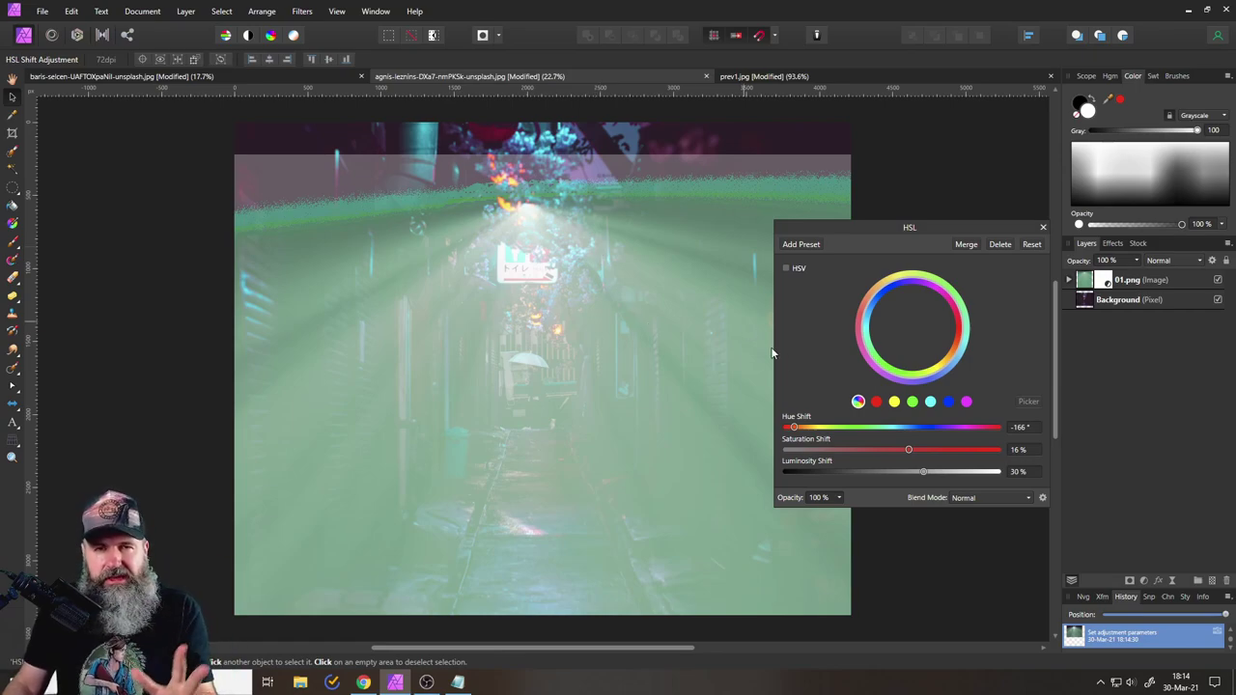
left_click_drag(923, 471, 898, 471)
left_click(1022, 471)
type("0")
key("Return")
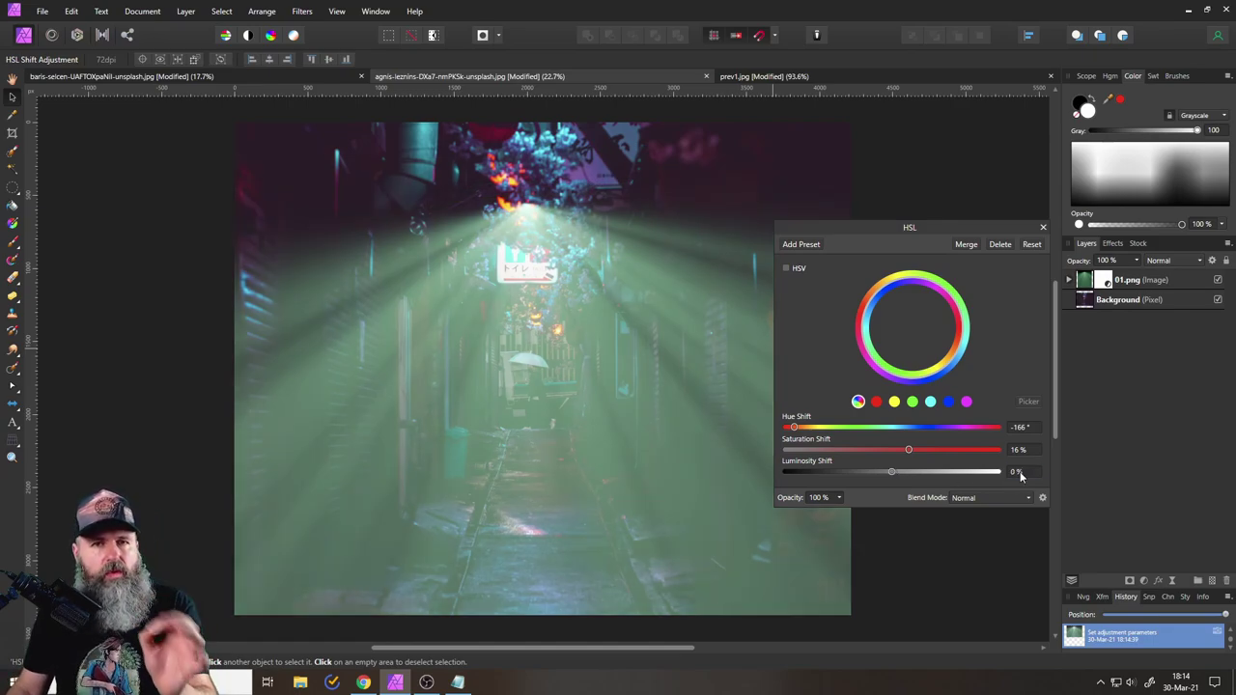
left_click(1043, 228)
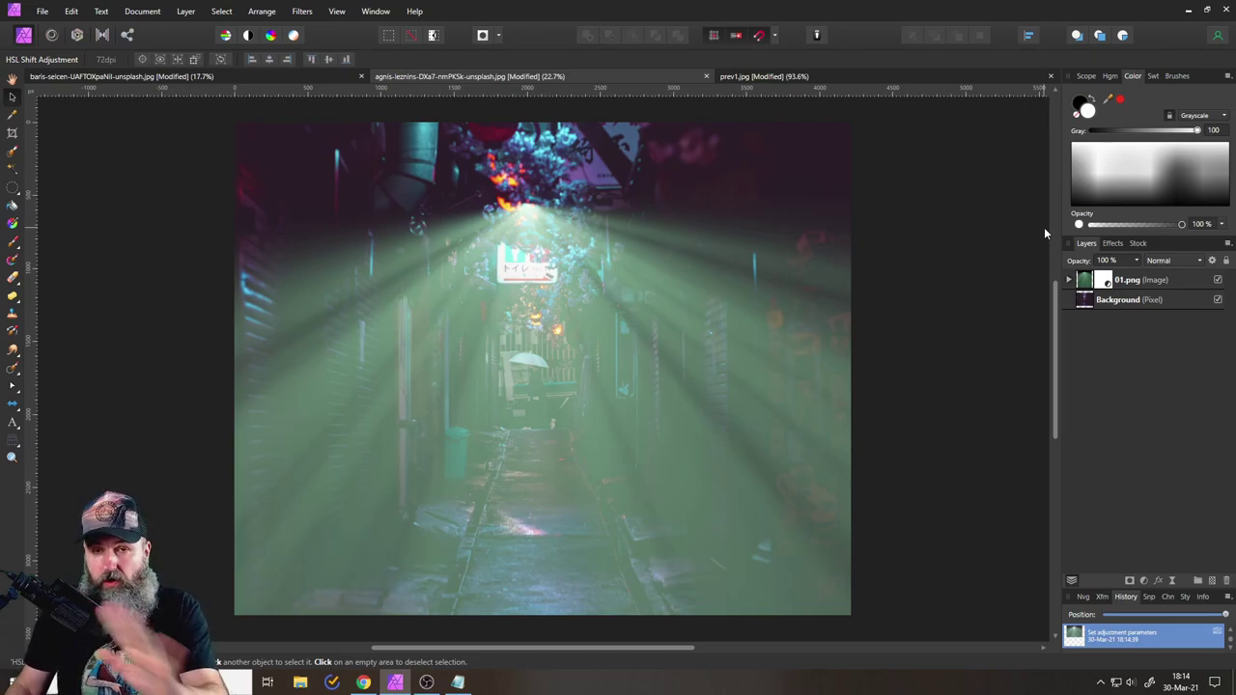
Add a Brightness / Contrast adjustment and nest it inside the beam layer.
left_click(1145, 581)
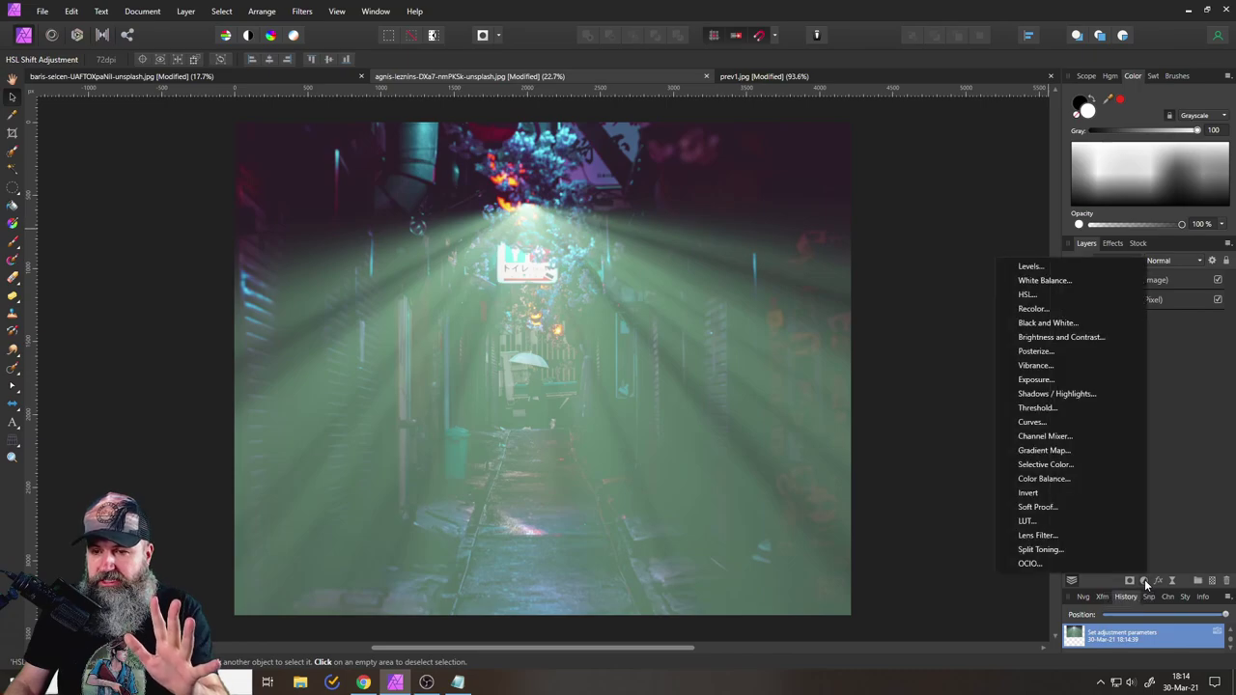
left_click(1048, 338)
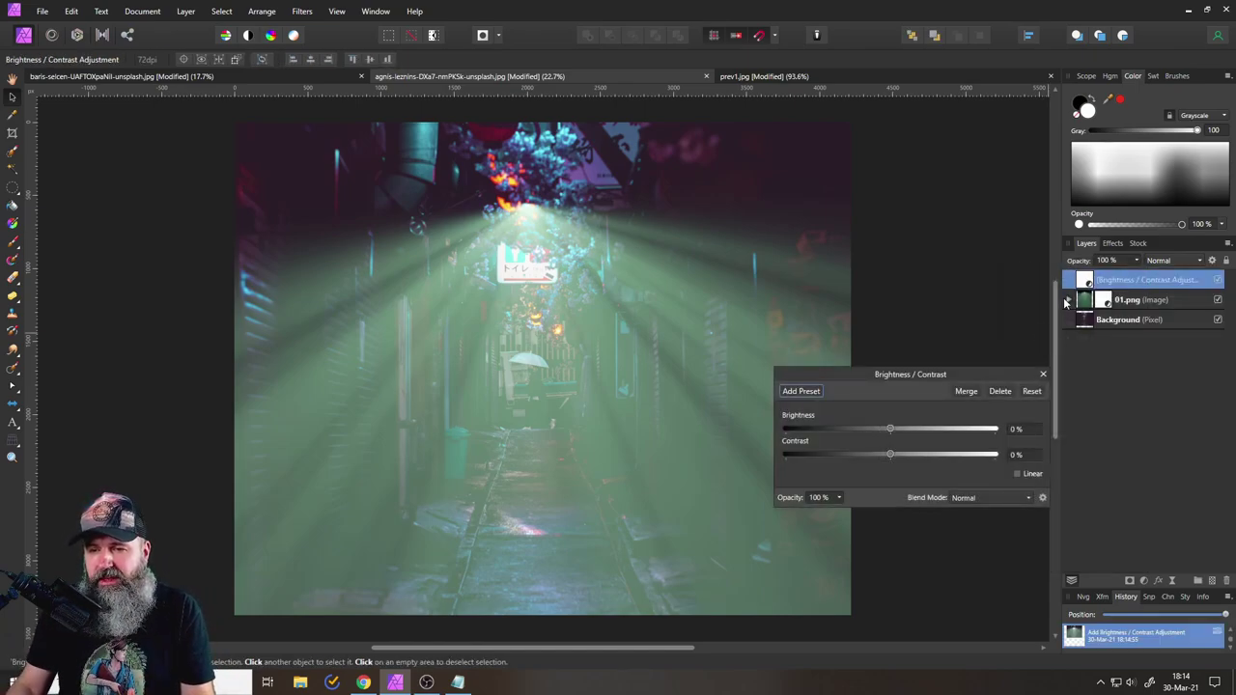
left_click(1069, 301)
left_click(1069, 300)
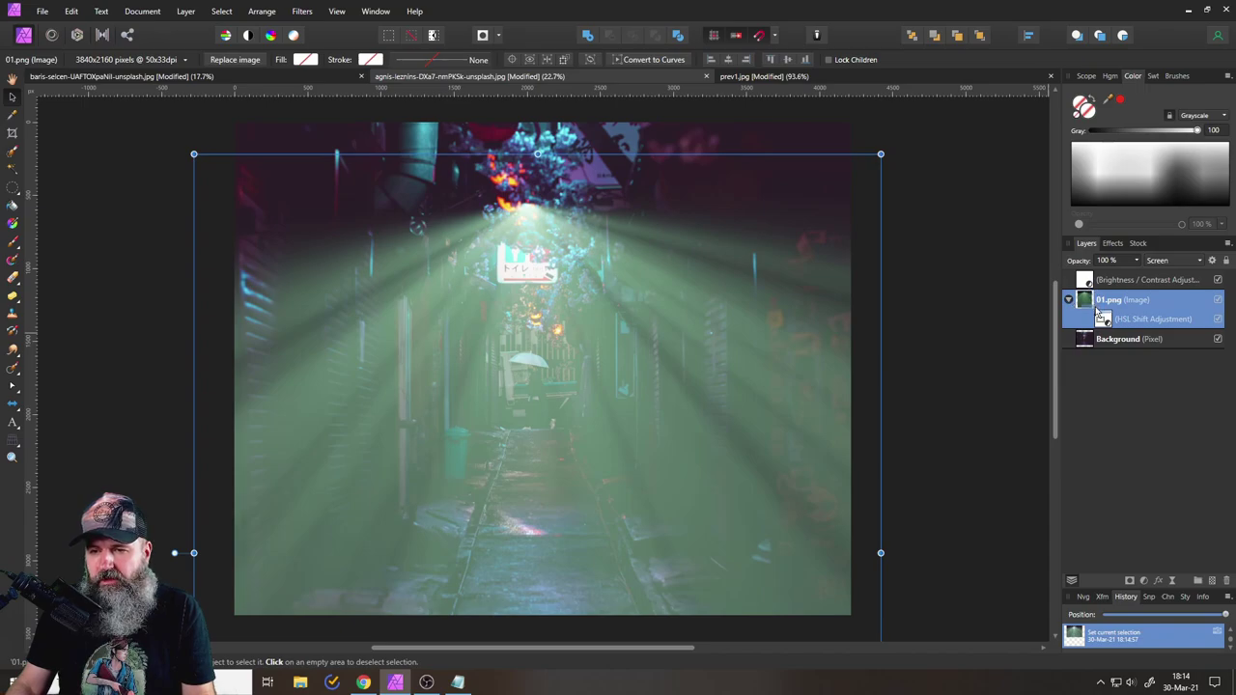
left_click_drag(1086, 280, 1094, 323)
Set the beam's Brightness / Contrast to -7% brightness and 77% contrast.
double_click(1092, 320)
left_click_drag(873, 376, 890, 350)
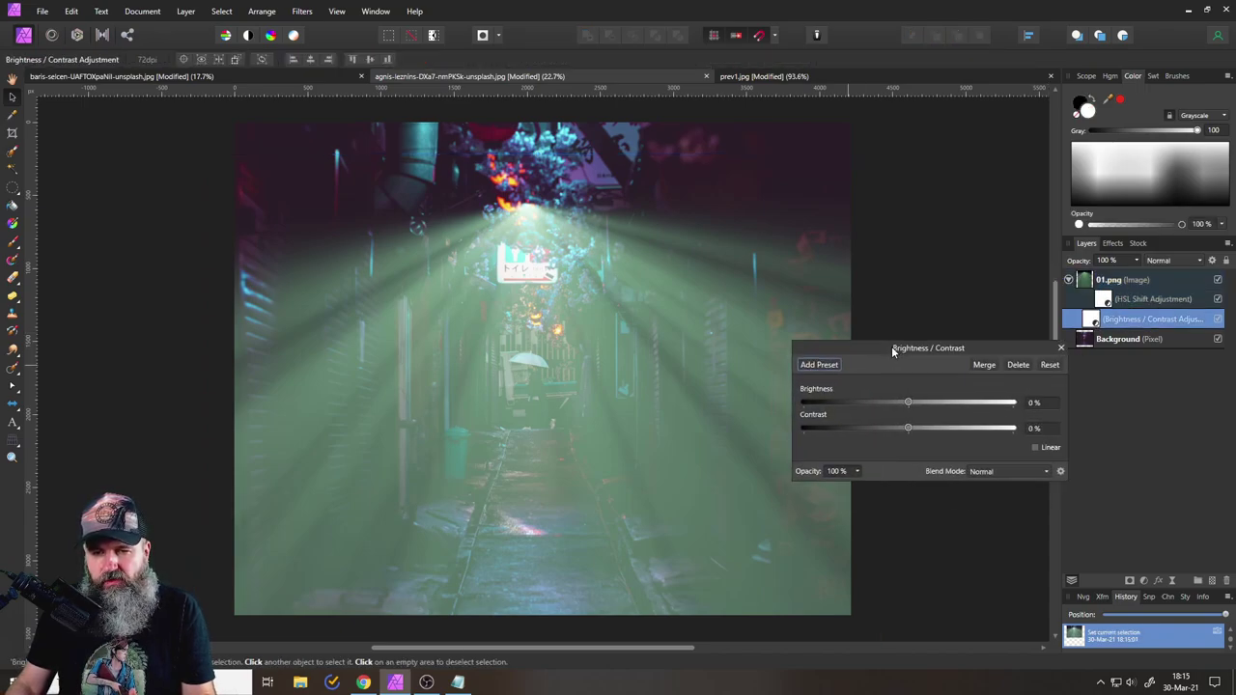
left_click_drag(909, 401, 959, 404)
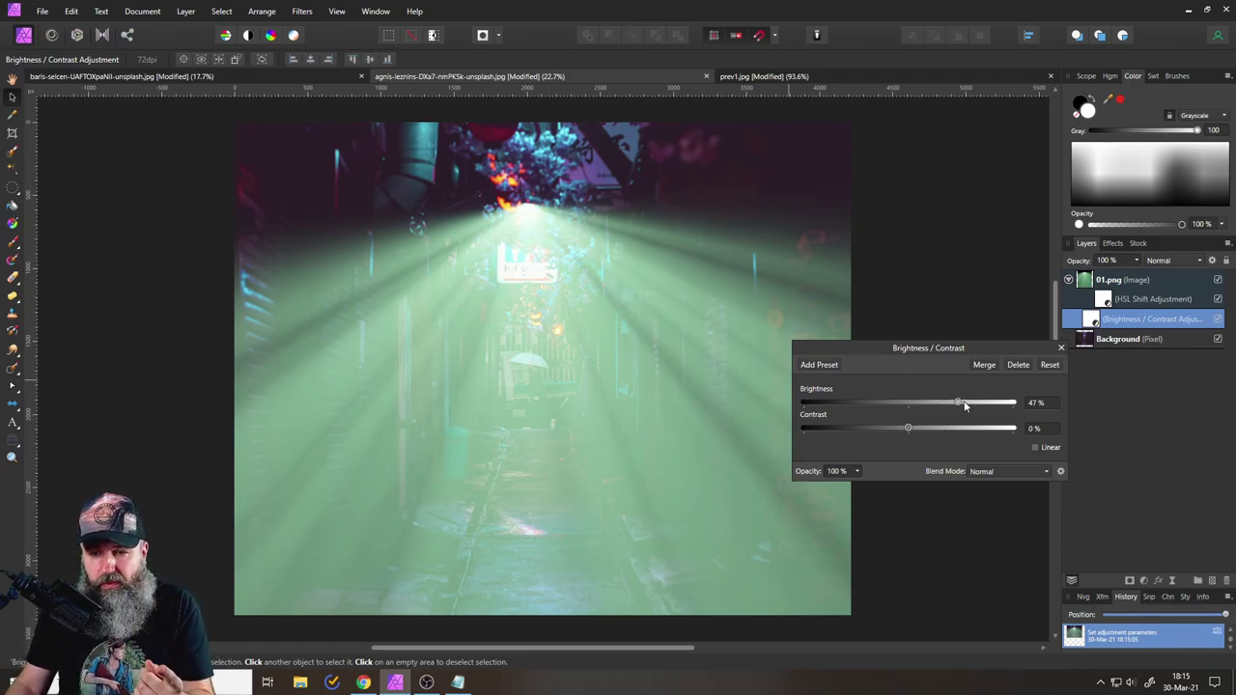
left_click_drag(961, 406, 990, 427)
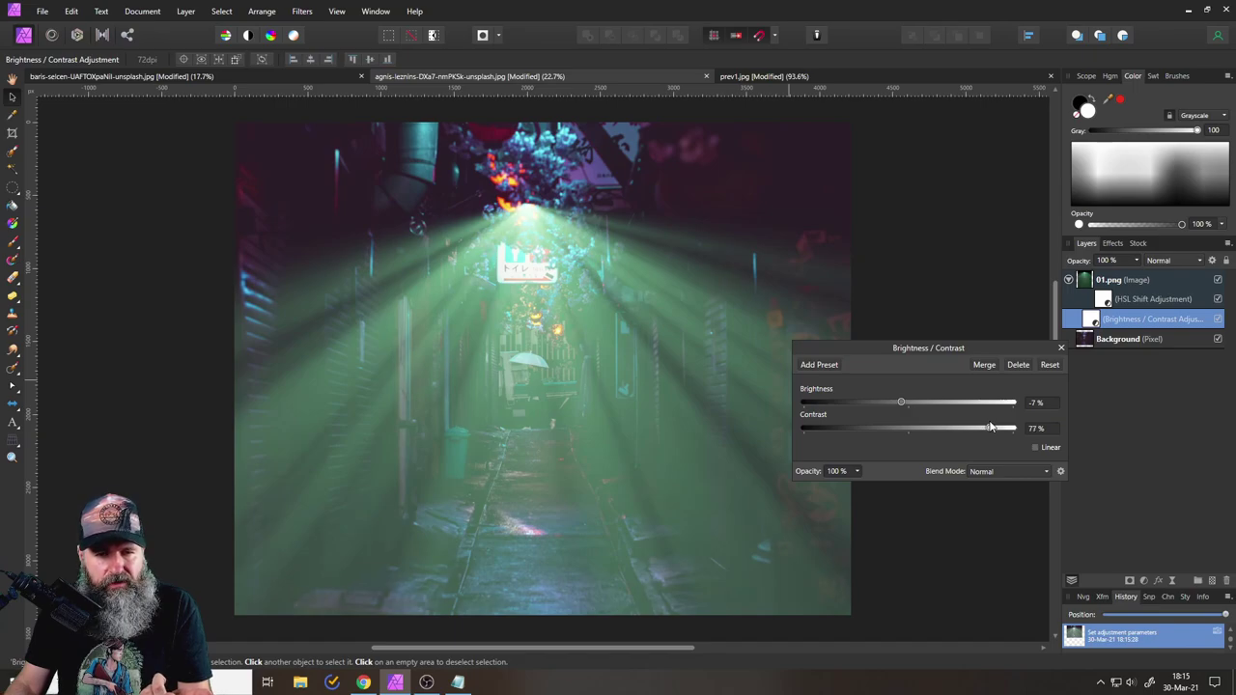
left_click(1060, 348)
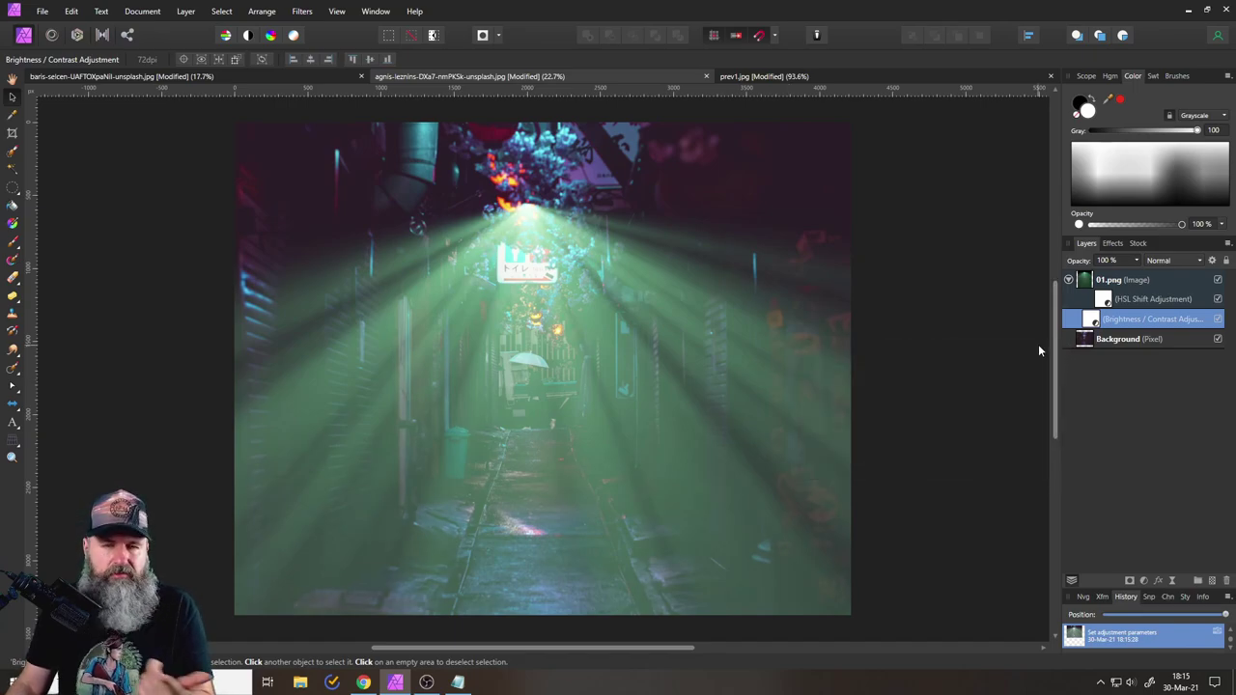
Change the HSL hue shift to turn the beam pink, then drag the beam layer to reposition it.
double_click(1098, 303)
left_click_drag(852, 201, 774, 221)
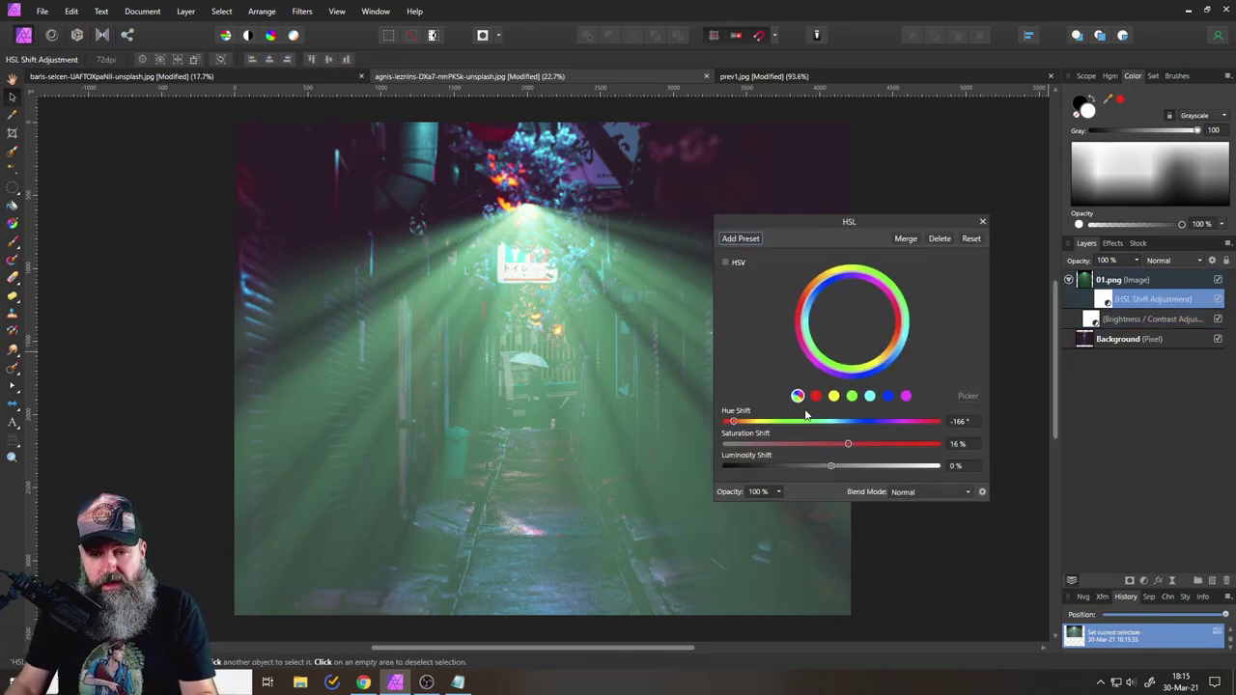
left_click_drag(734, 422, 837, 421)
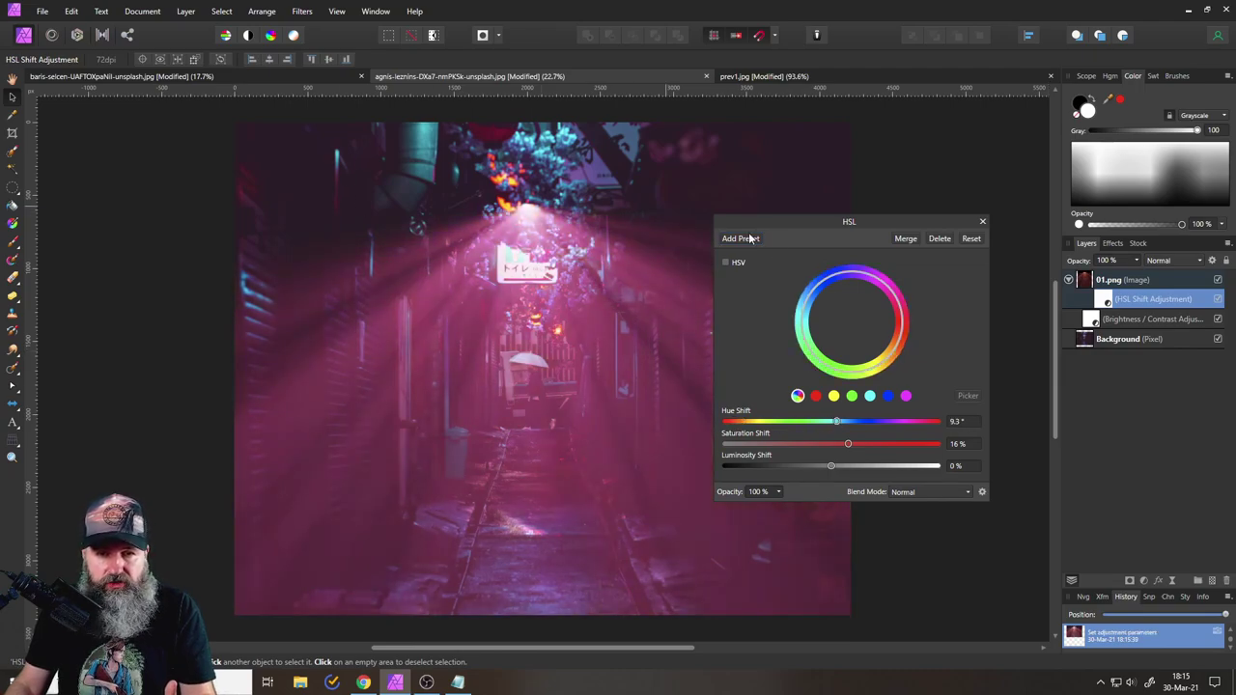
left_click_drag(758, 217, 904, 241)
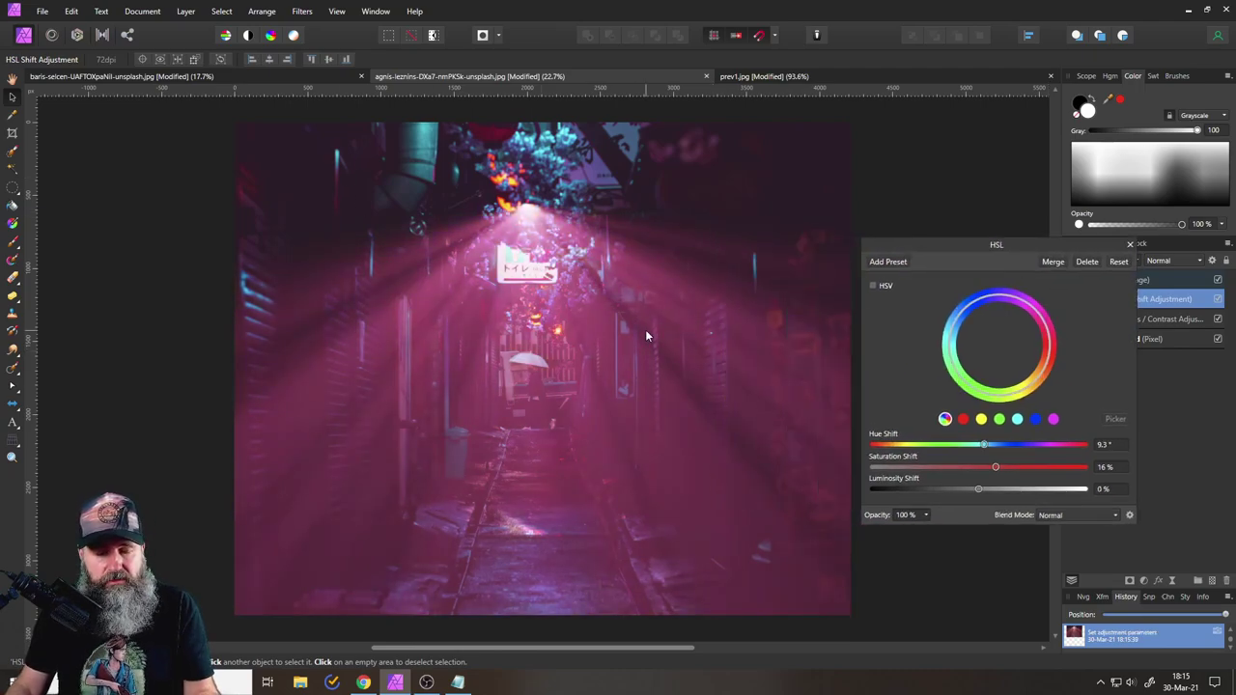
left_click(1131, 247)
left_click(531, 229)
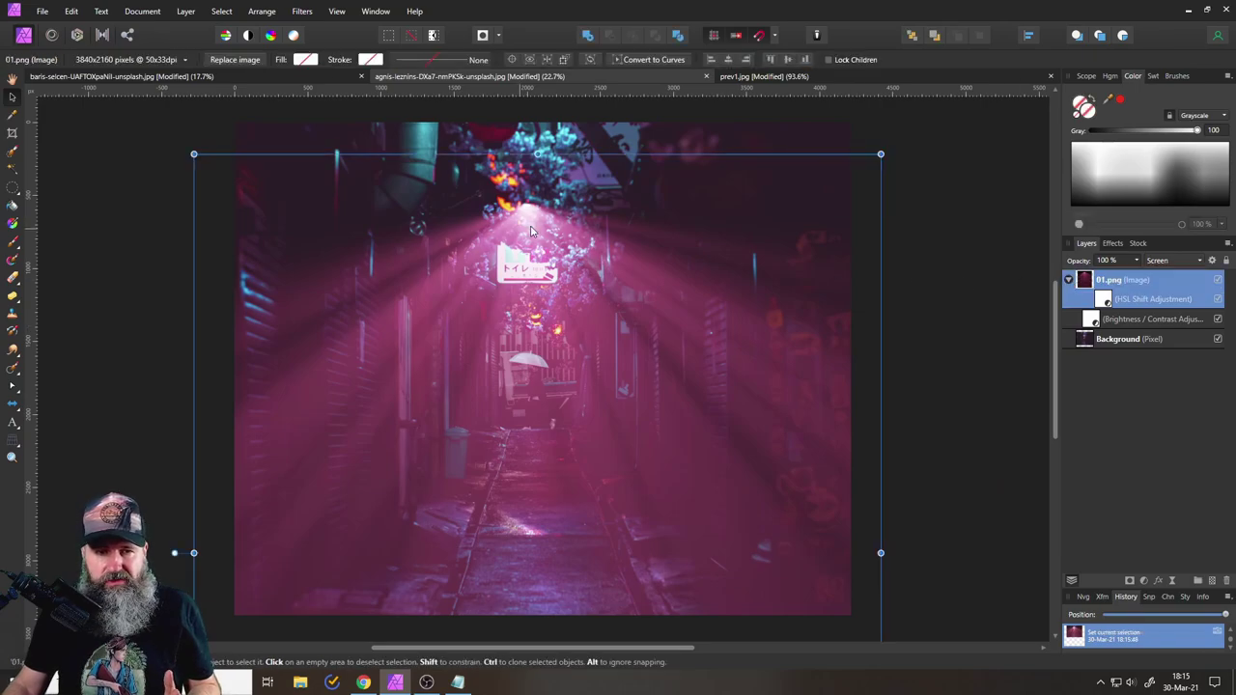
left_click_drag(536, 300, 543, 365)
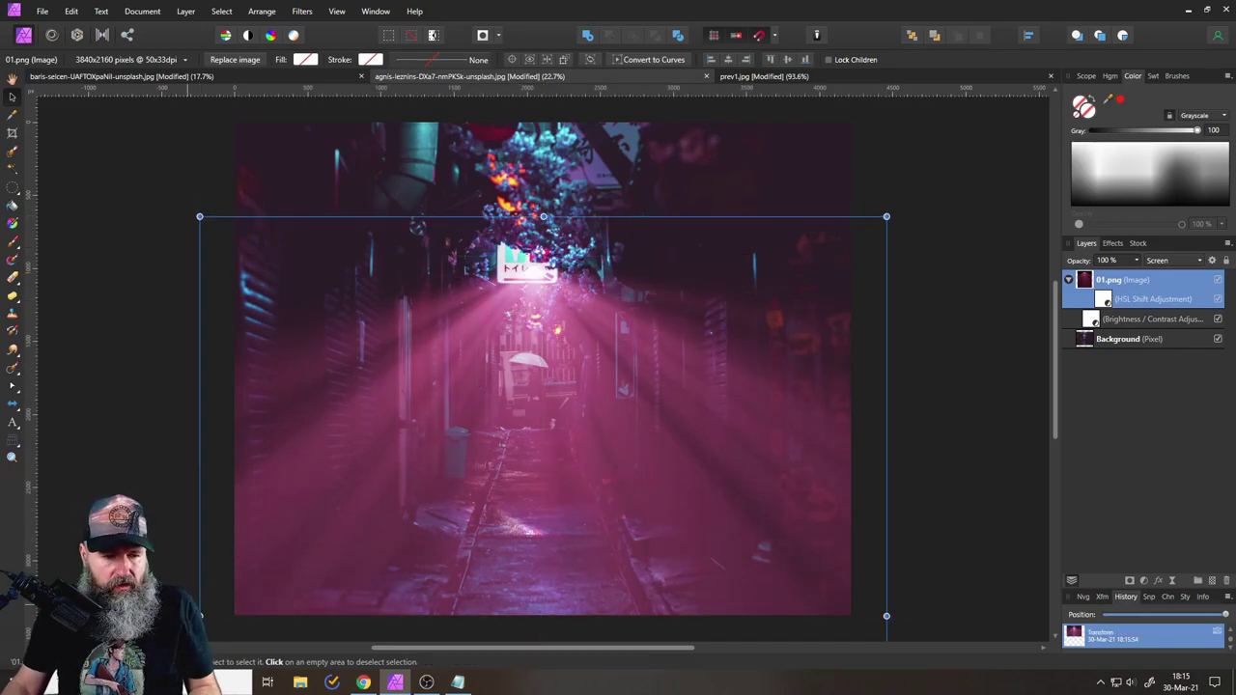
Rotate the pink beam to shine from the right and preview it deselected.
left_click_drag(198, 604, 198, 282)
left_click_drag(565, 355, 586, 367)
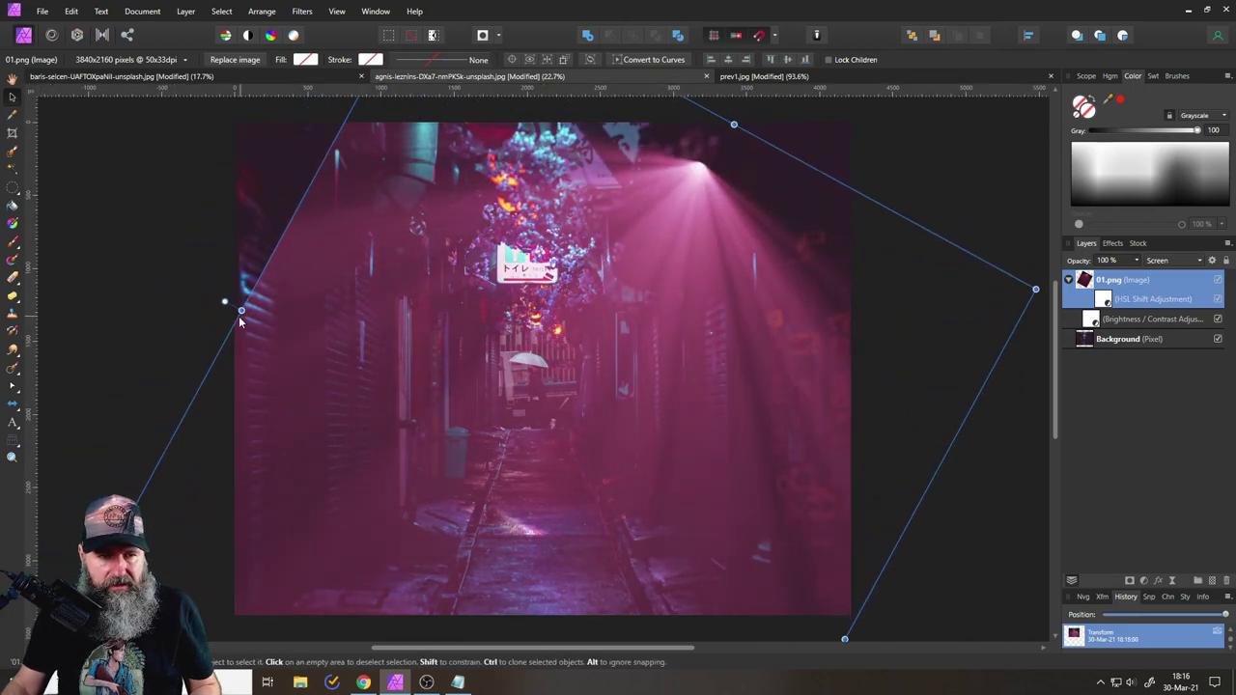
left_click(121, 270)
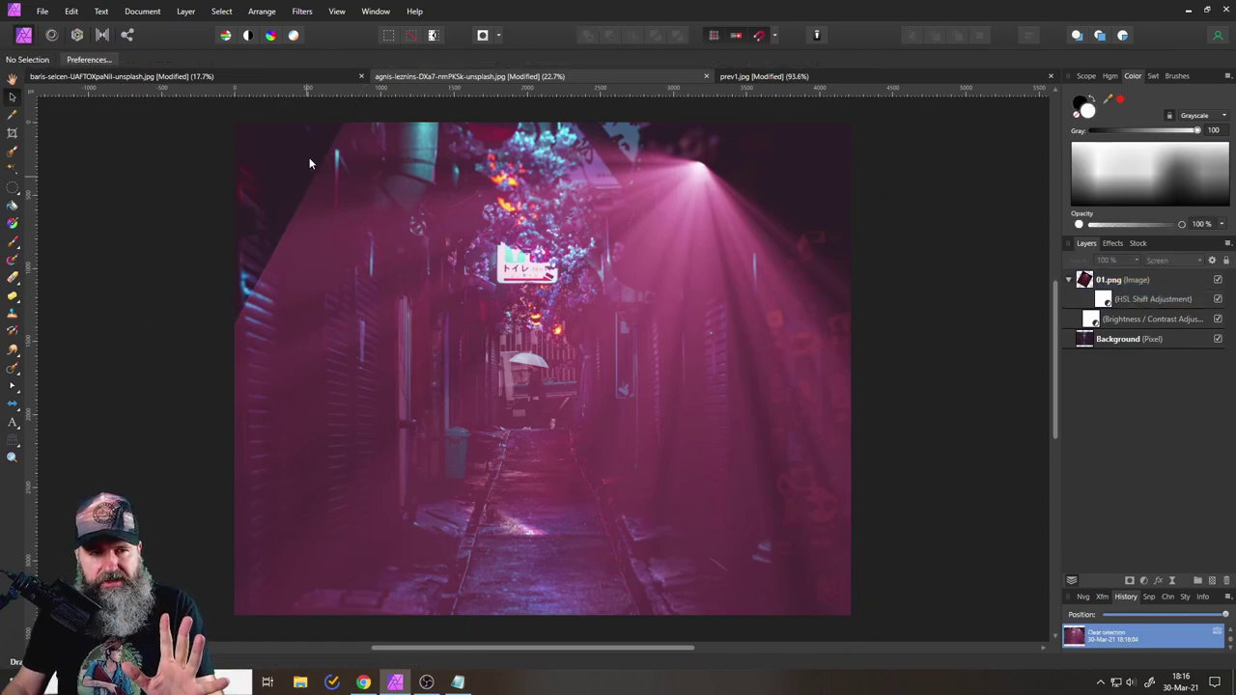
left_click(519, 311)
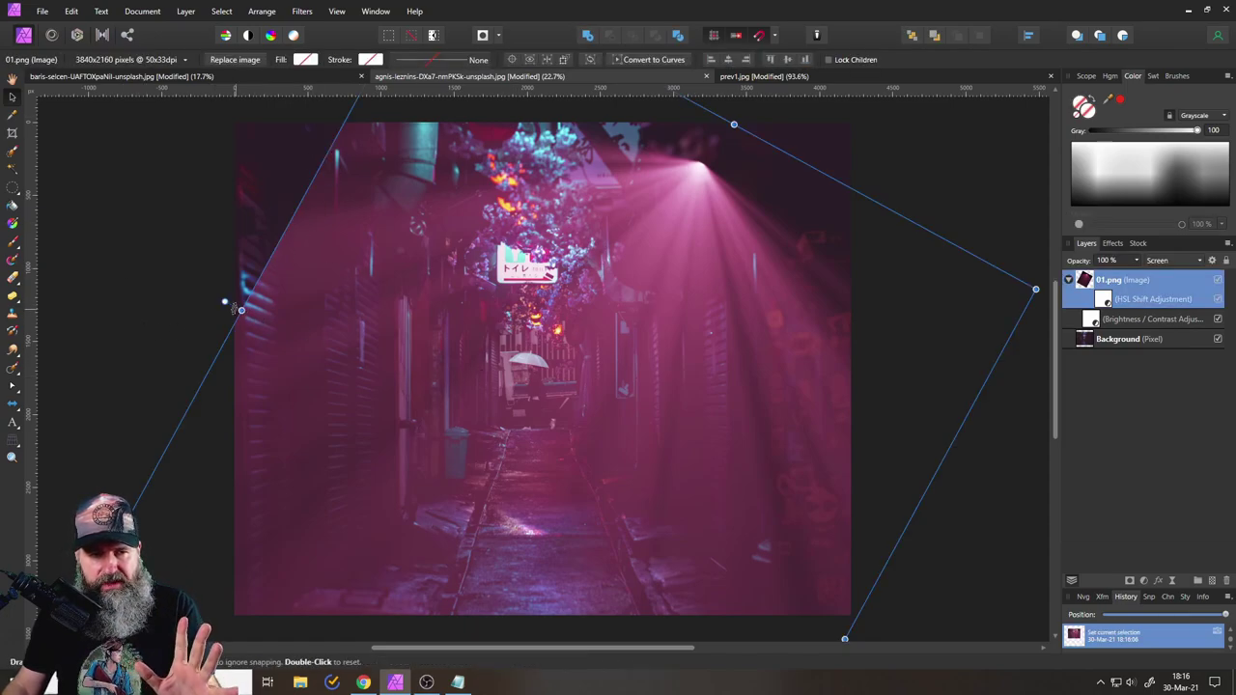
Stretch the beam, rotate it back upright, widen it horizontally and settle it top-centre.
left_click_drag(235, 266, 155, 198)
left_click_drag(509, 261, 507, 267)
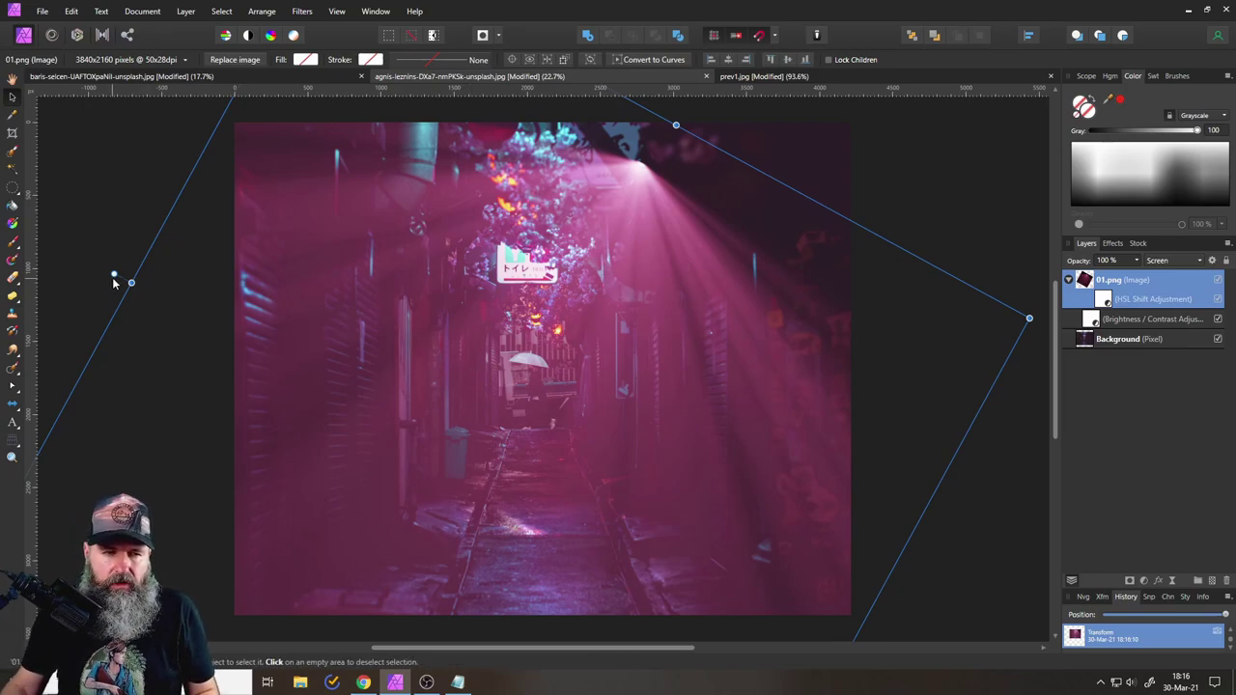
left_click_drag(114, 275, 150, 481)
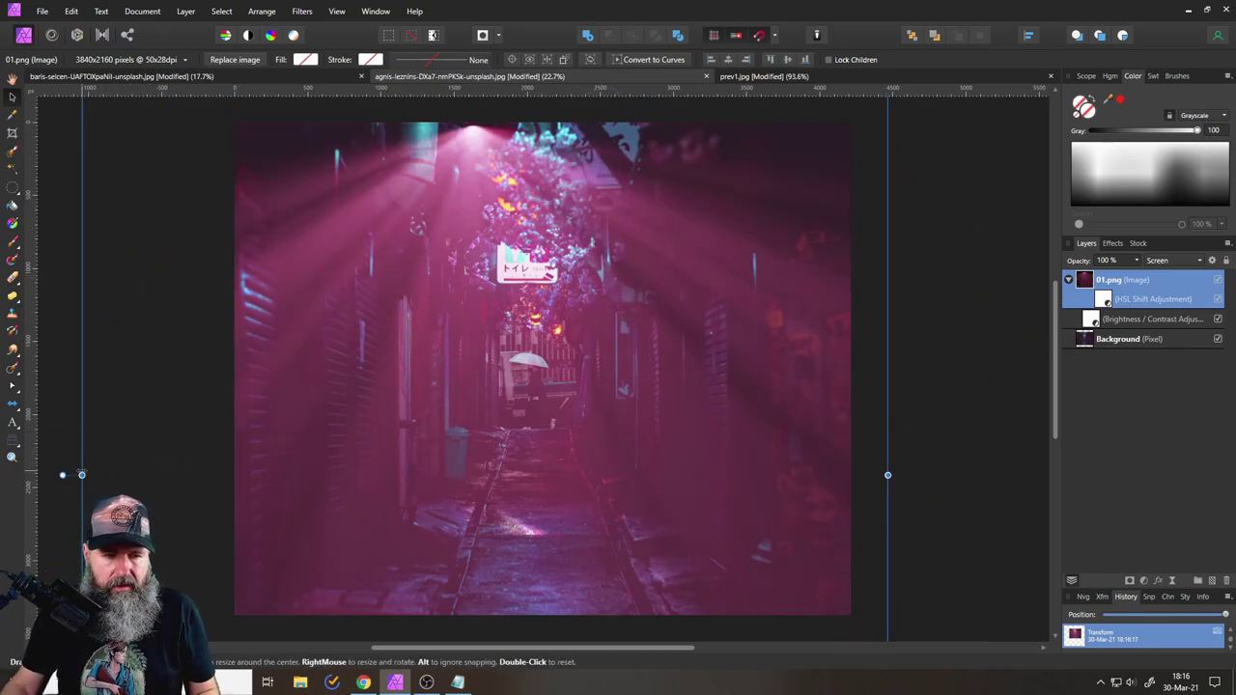
left_click_drag(66, 474, 224, 464)
left_click_drag(483, 441, 476, 412)
Open Dust 02.png from the Light Beams > Dust folder onto the canvas.
left_click(41, 13)
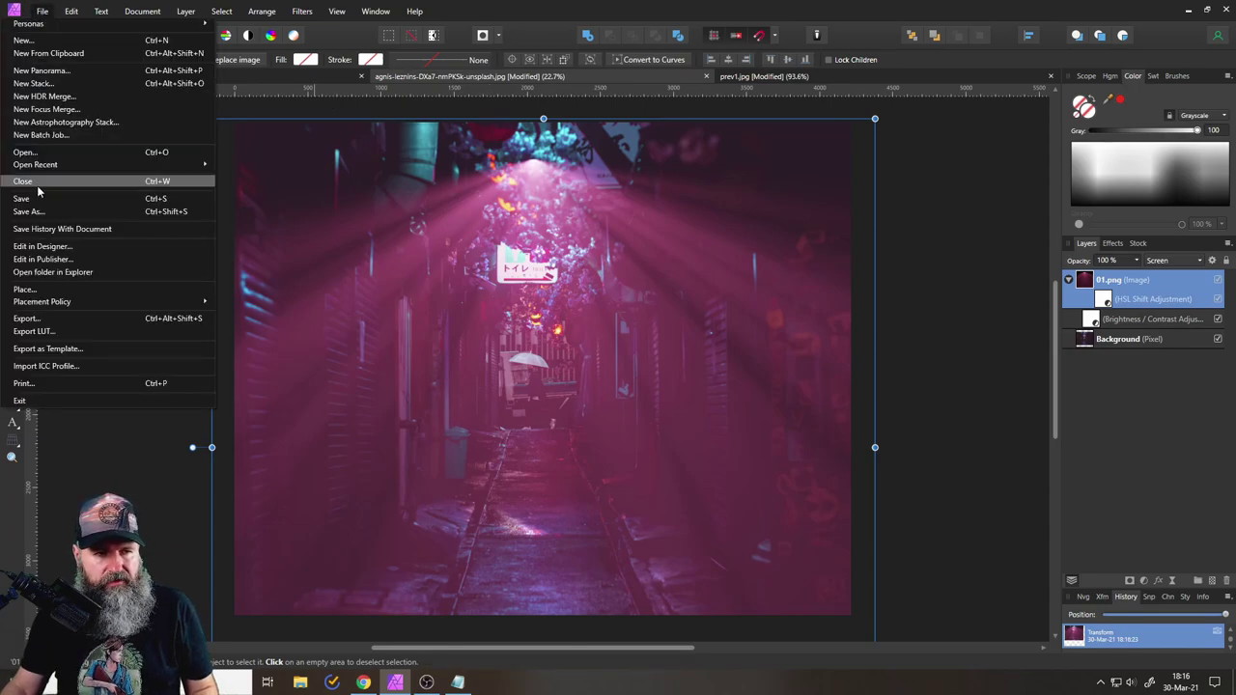
left_click(33, 288)
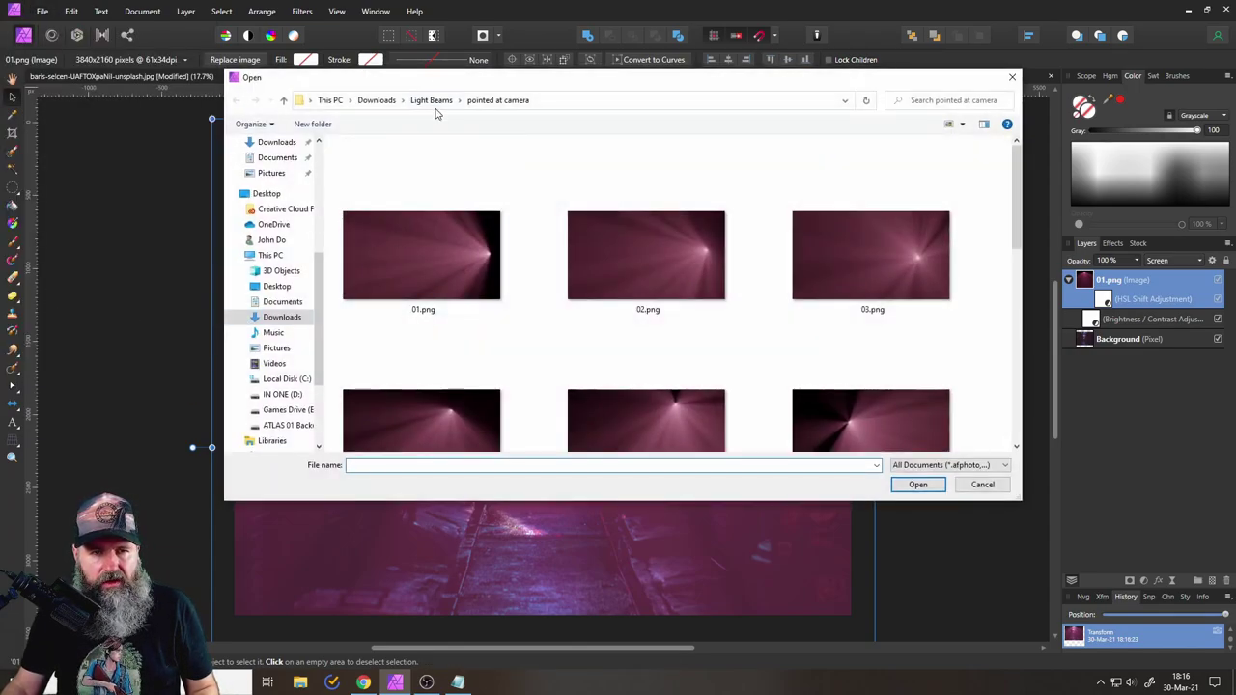
left_click(433, 100)
double_click(360, 190)
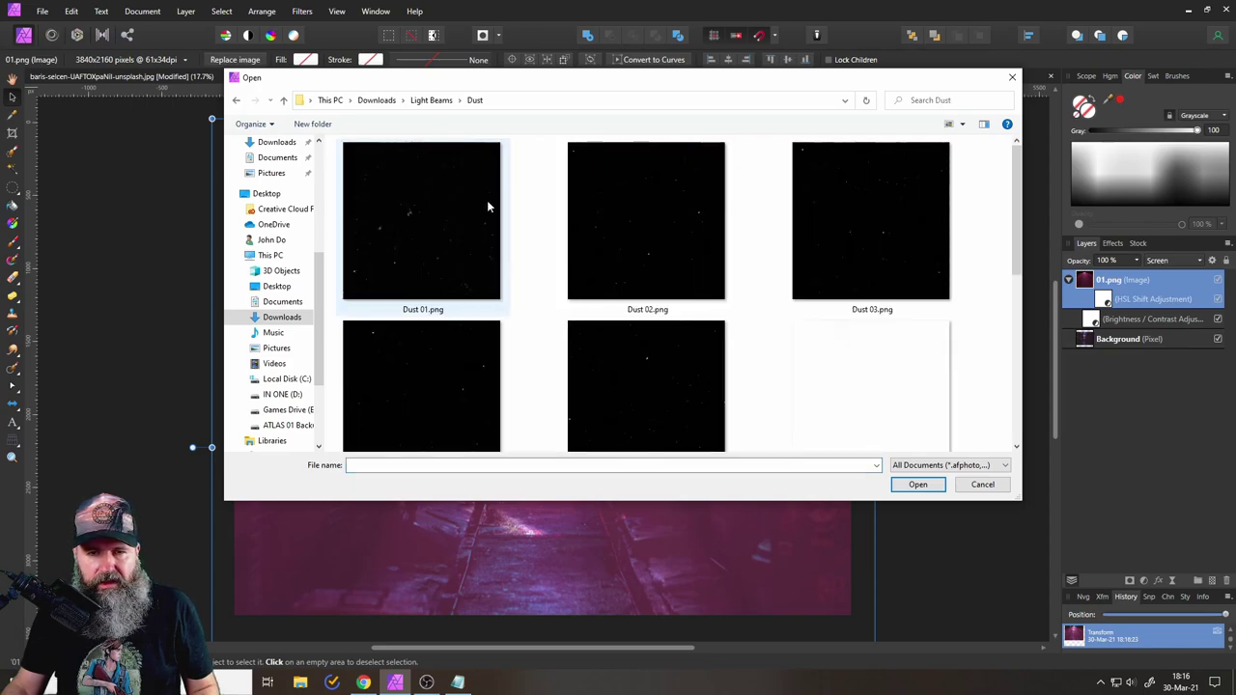
scroll(492, 202, "down", 3)
scroll(770, 317, "up", 3)
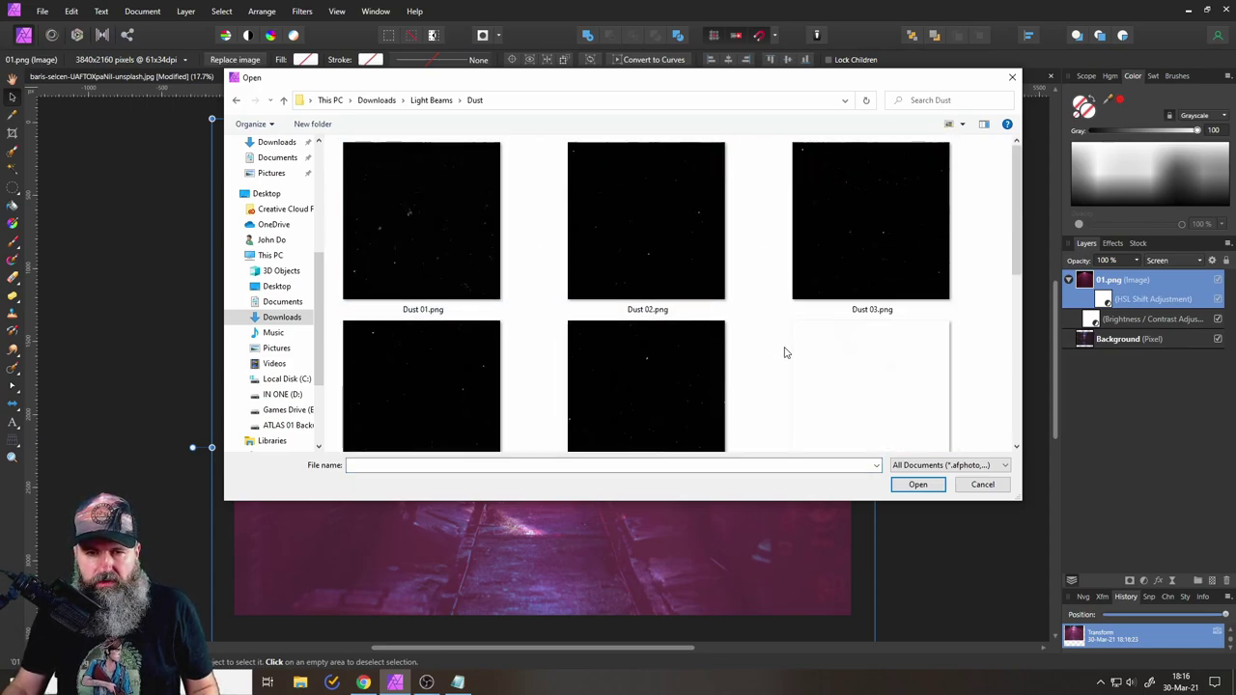
double_click(660, 251)
left_click(534, 318)
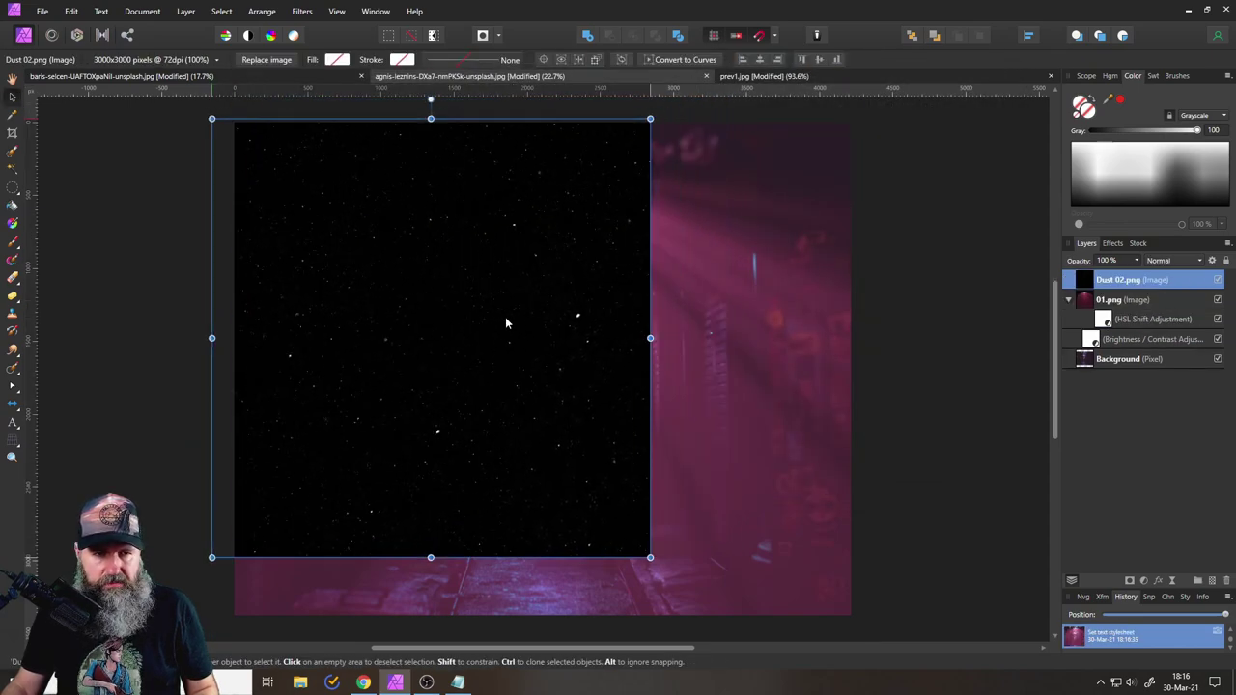
Scale the Dust 02.png layer to cover the canvas and blend it in Screen mode.
left_click_drag(650, 557, 883, 628)
left_click(959, 596)
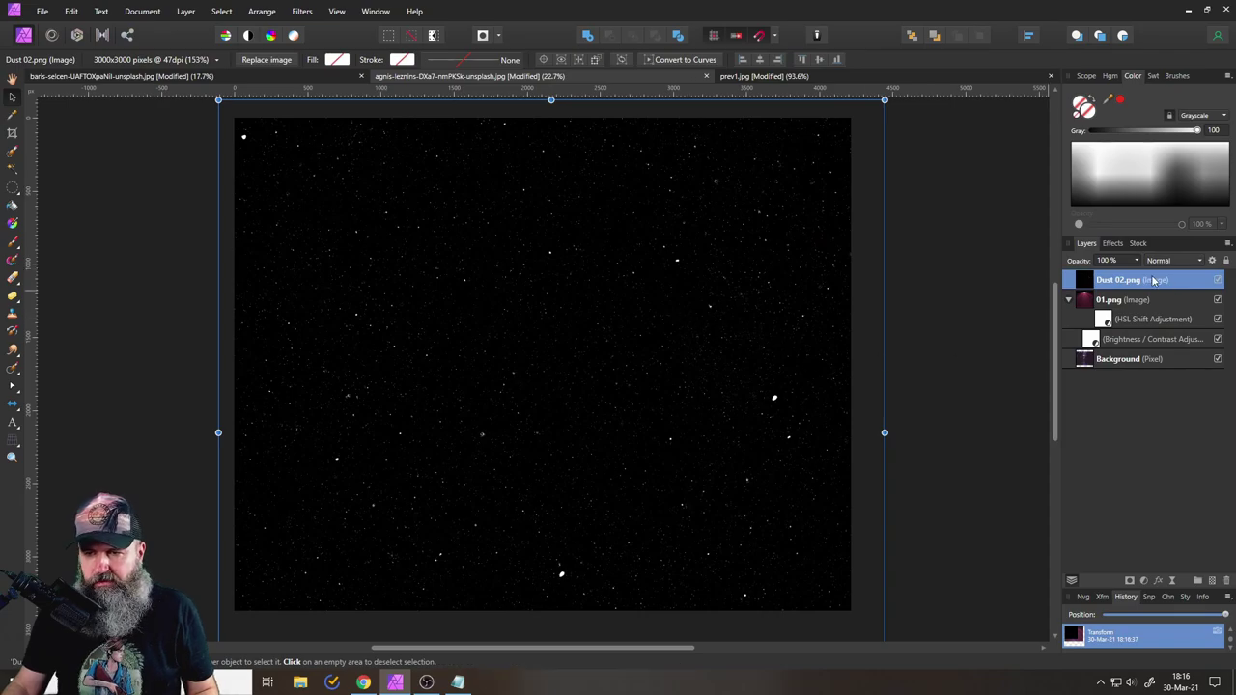
left_click(1164, 261)
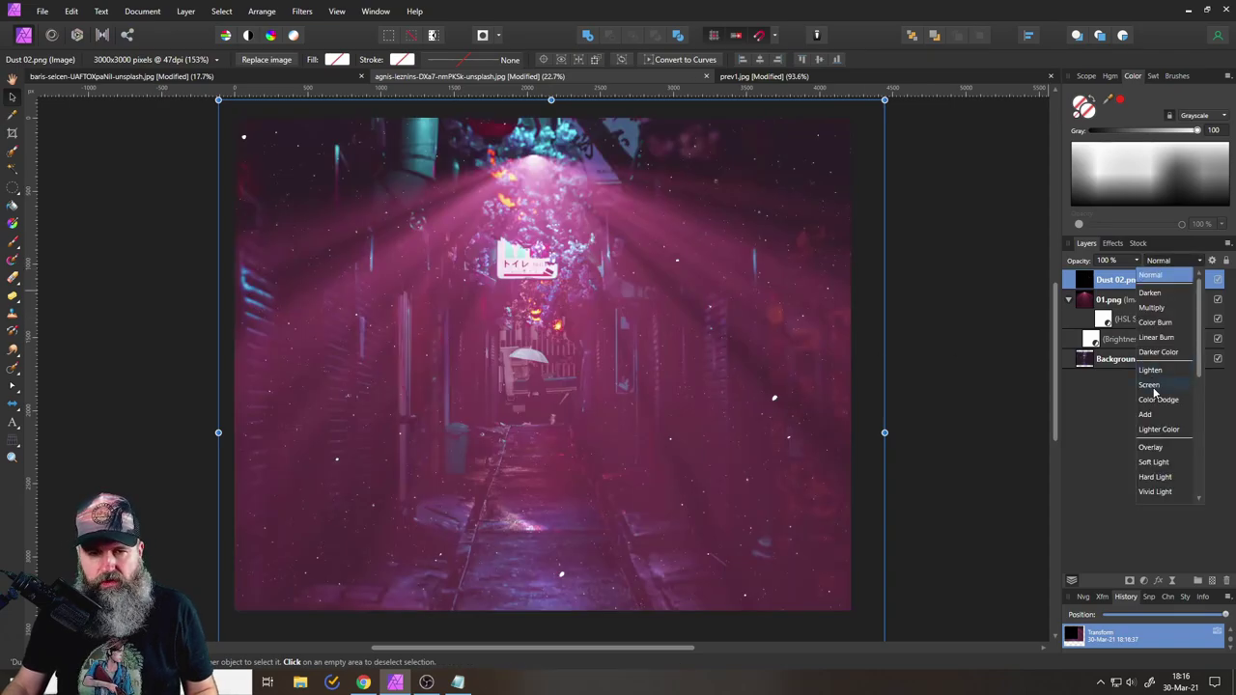
left_click(1152, 385)
scroll(498, 368, "up", 2)
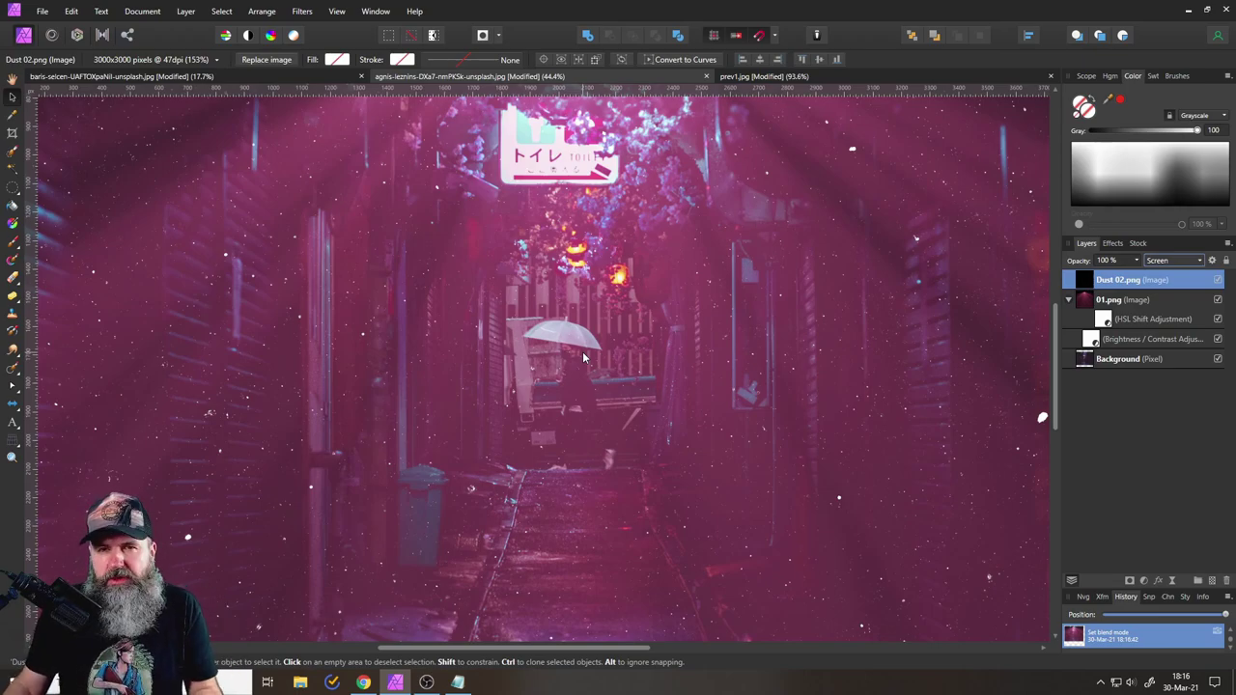
scroll(791, 354, "down", 2)
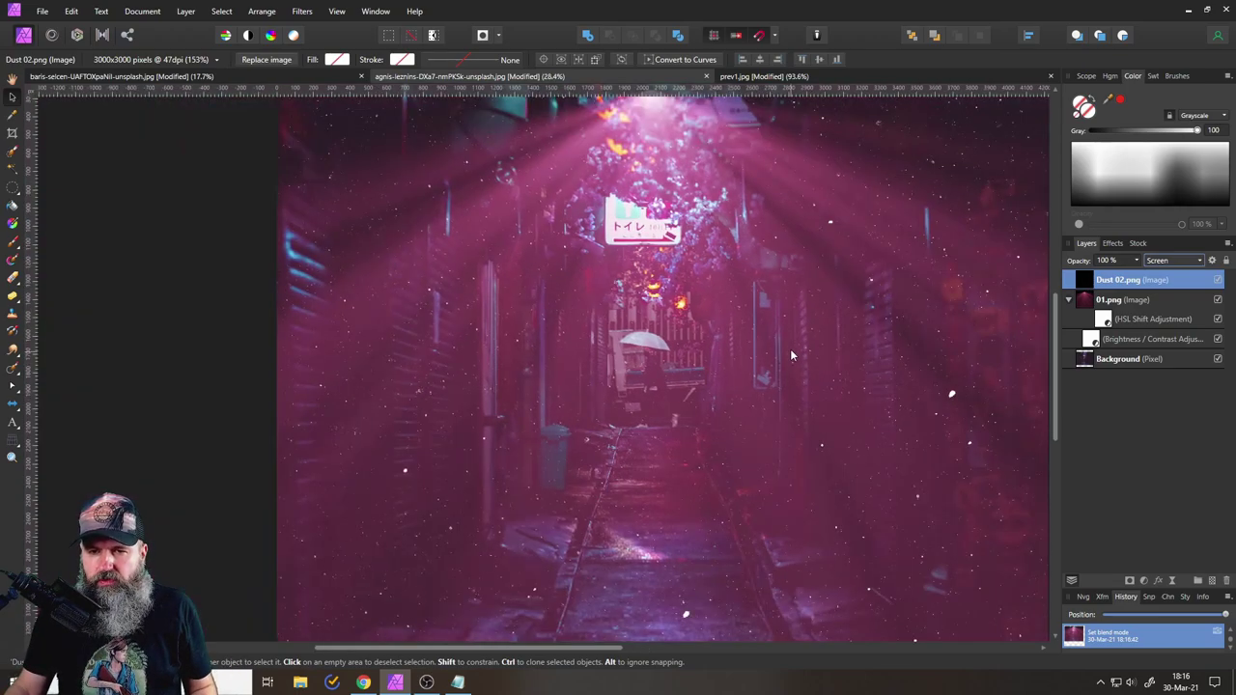
Add a Recolor adjustment and clip it to the Dust 02.png layer.
left_click(1145, 580)
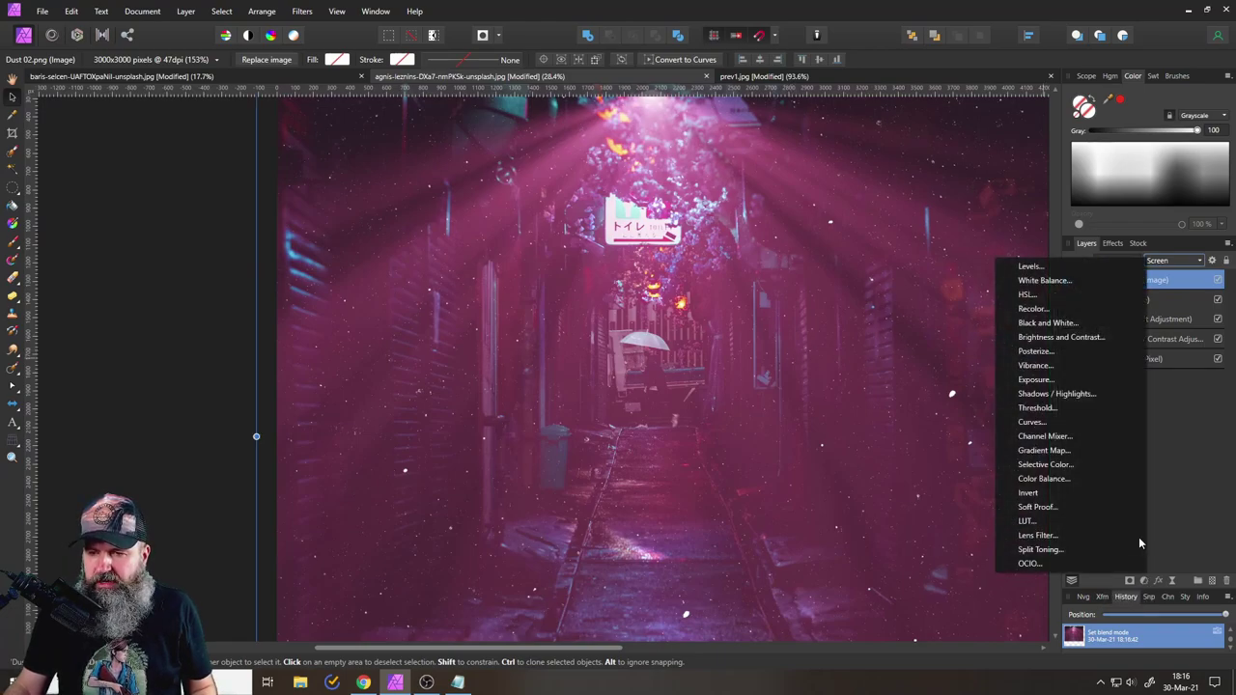
left_click(1035, 309)
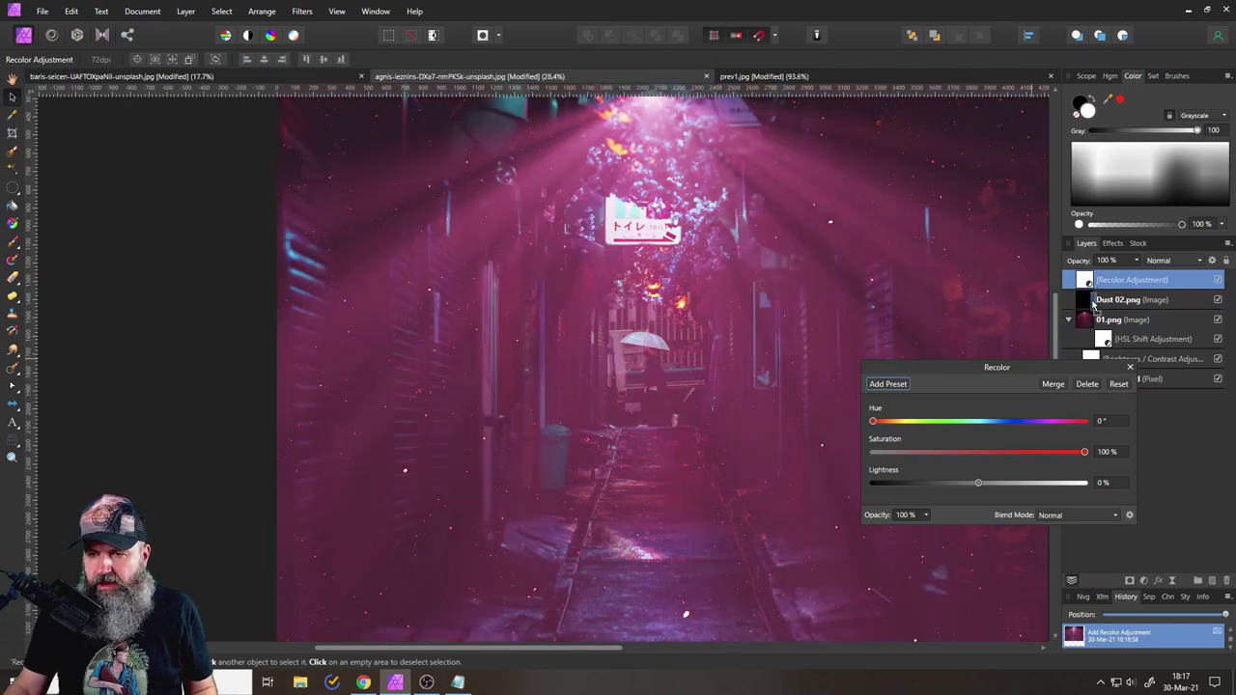
left_click_drag(1094, 306, 1095, 305)
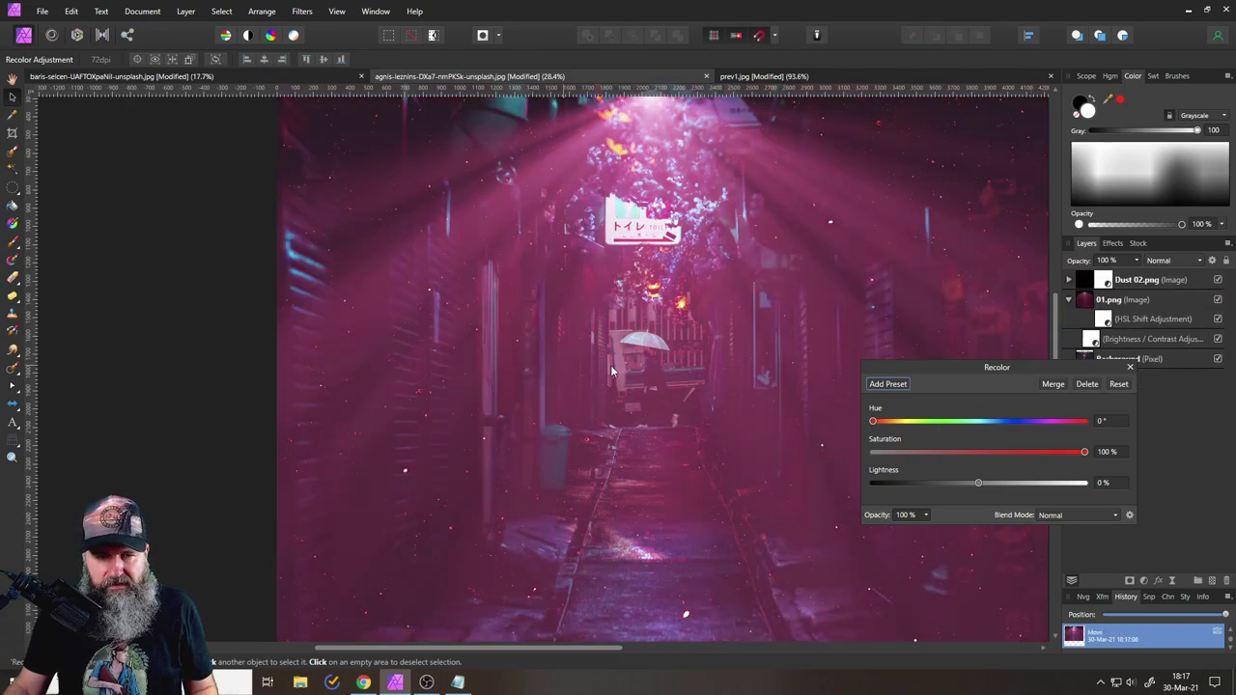
scroll(618, 370, "up", 3)
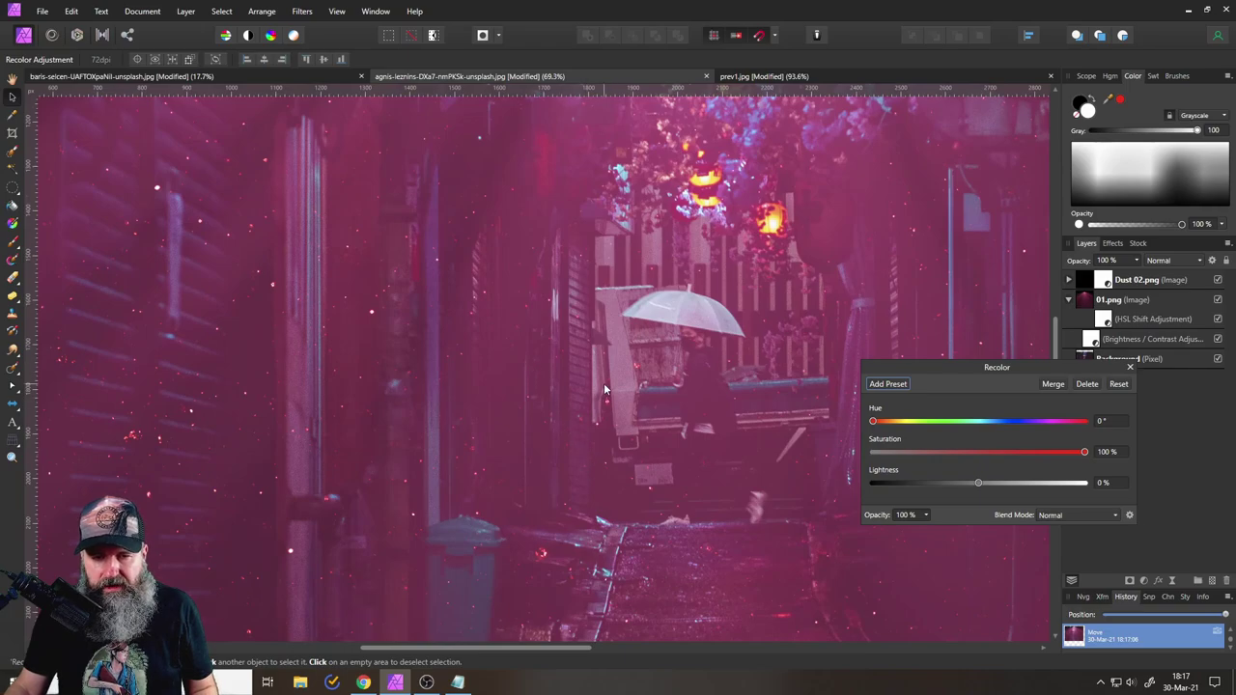
scroll(606, 381, "down", 2)
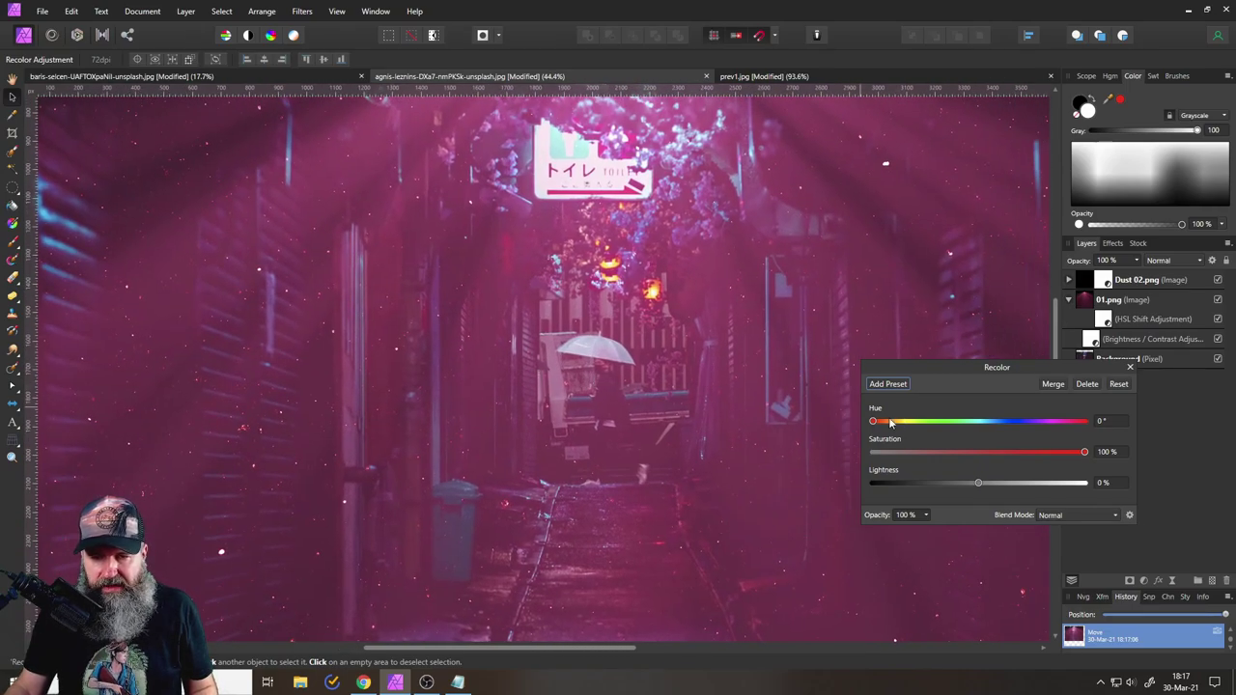
Shift the Recolor hue to about 299° and close its settings.
left_click_drag(874, 423, 1079, 426)
scroll(569, 348, "up", 2)
left_click(1130, 367)
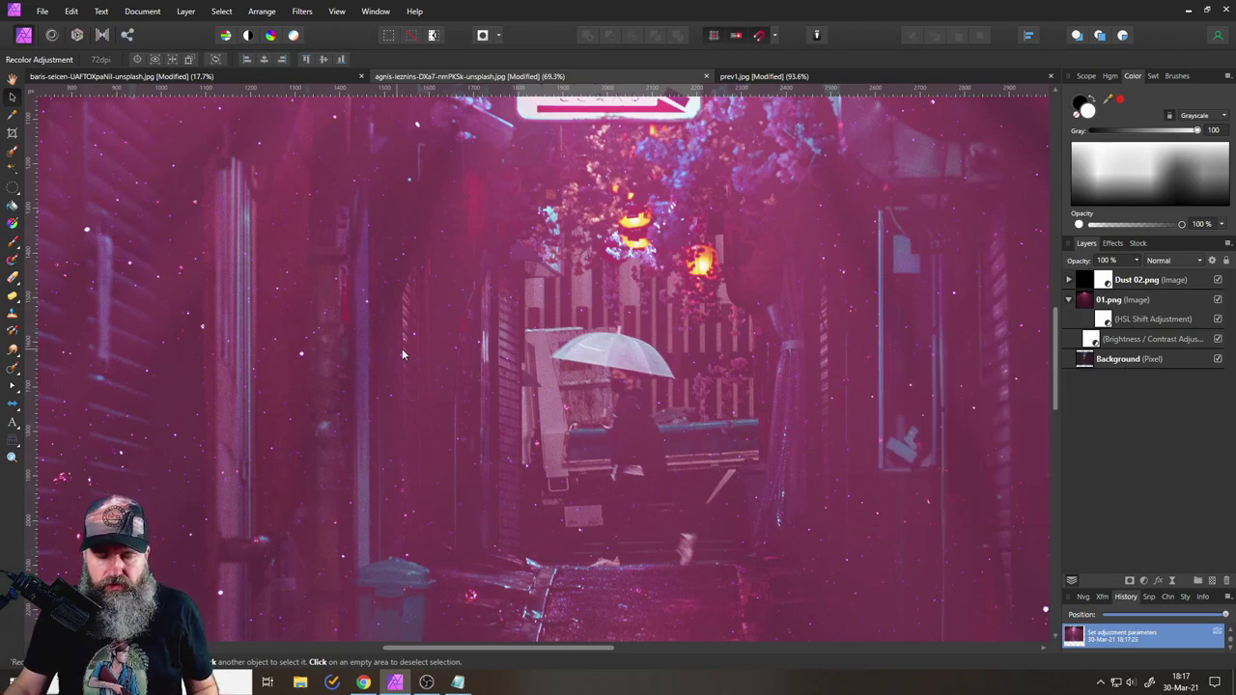
scroll(403, 347, "up", 2)
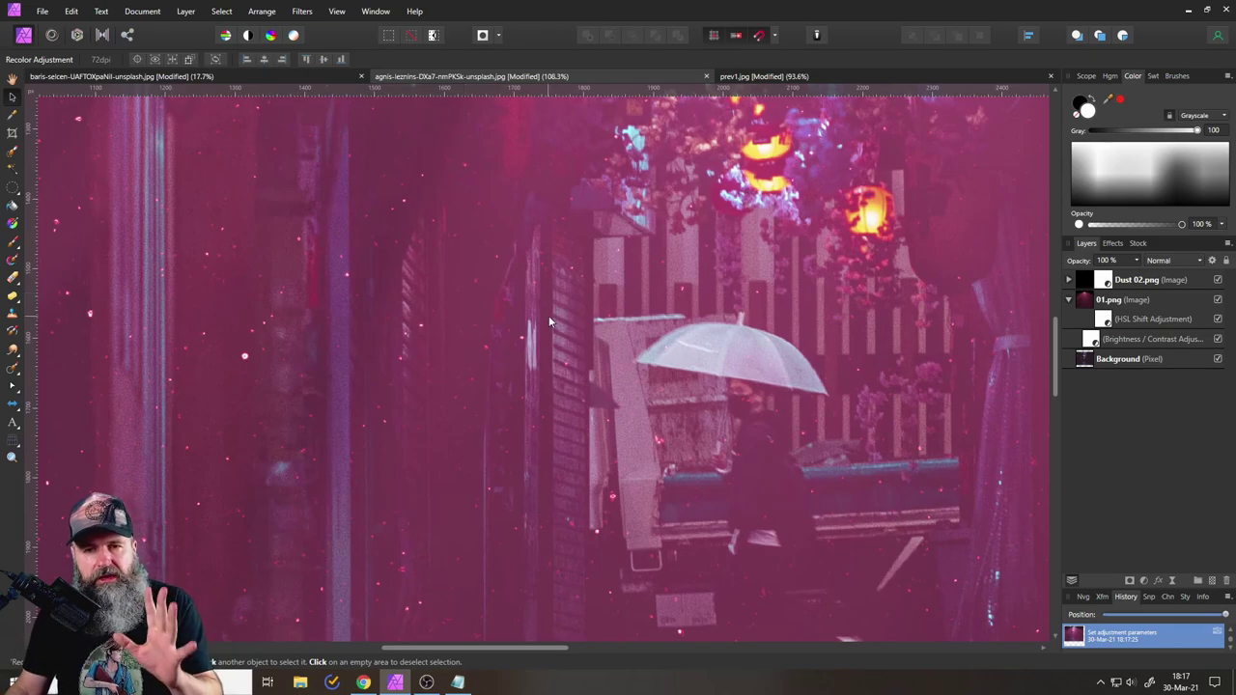
Apply a 0.7 px Gaussian Blur layer effect to Dust 02.png.
left_click(1072, 279)
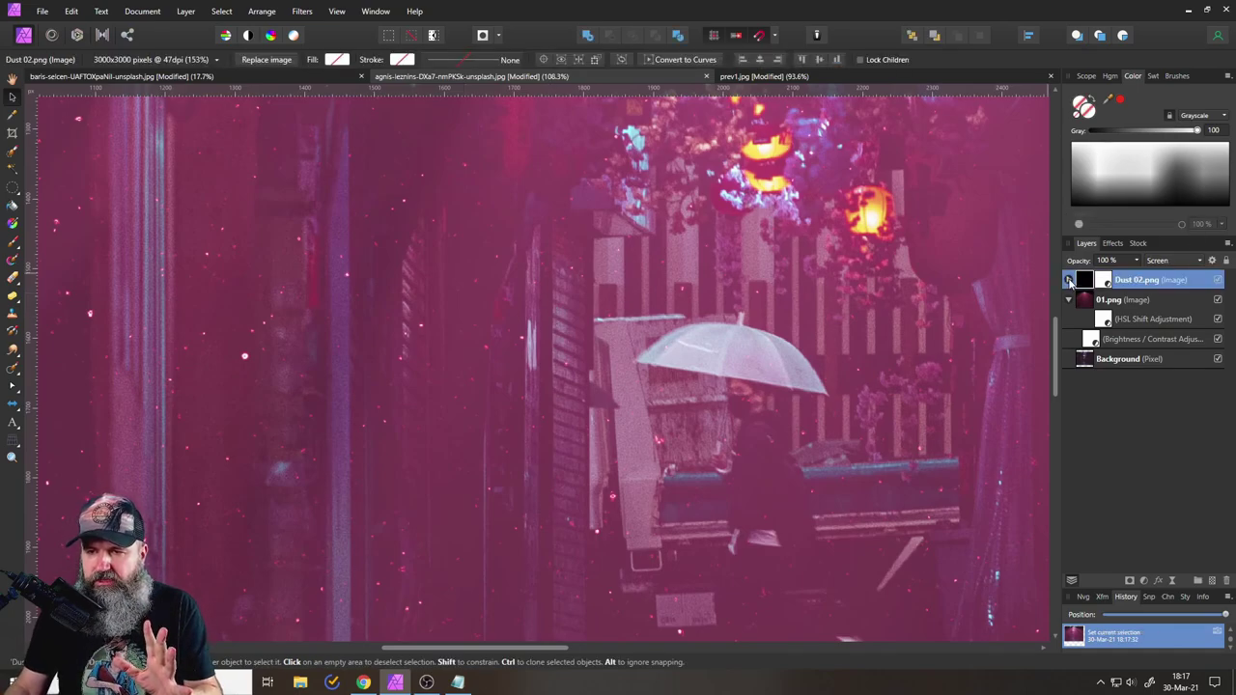
left_click(1070, 279)
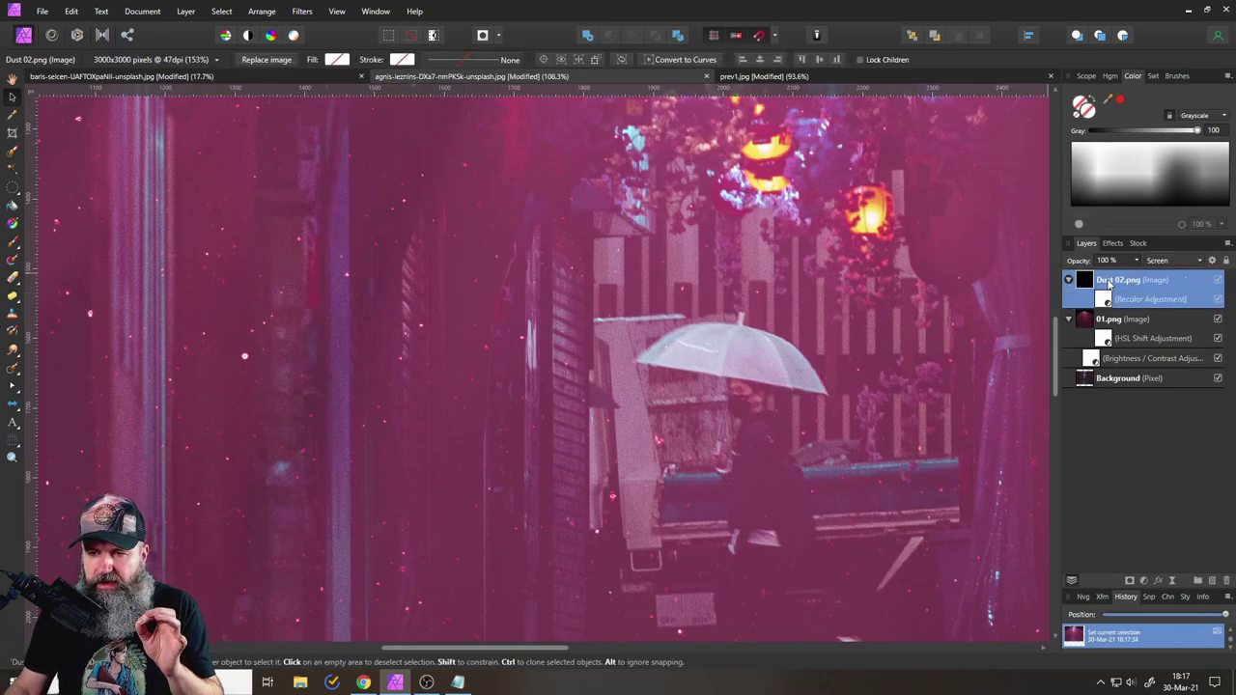
left_click(1112, 244)
left_click(1082, 283)
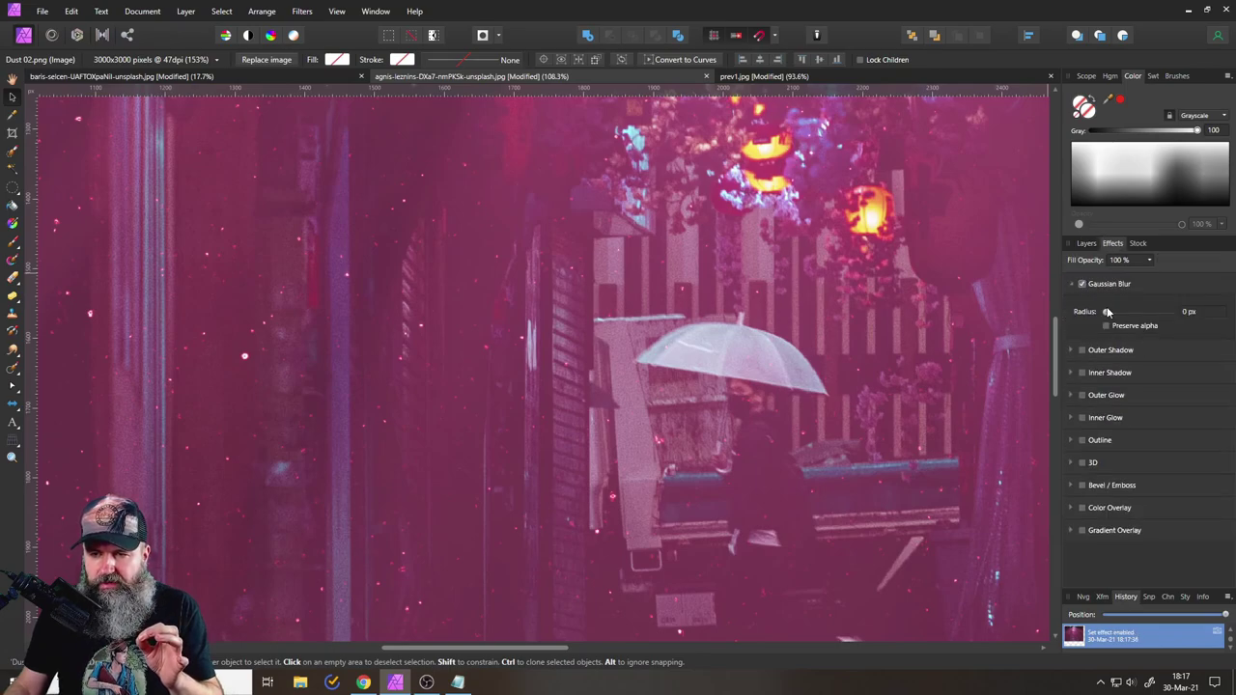
left_click_drag(1108, 316, 1117, 314)
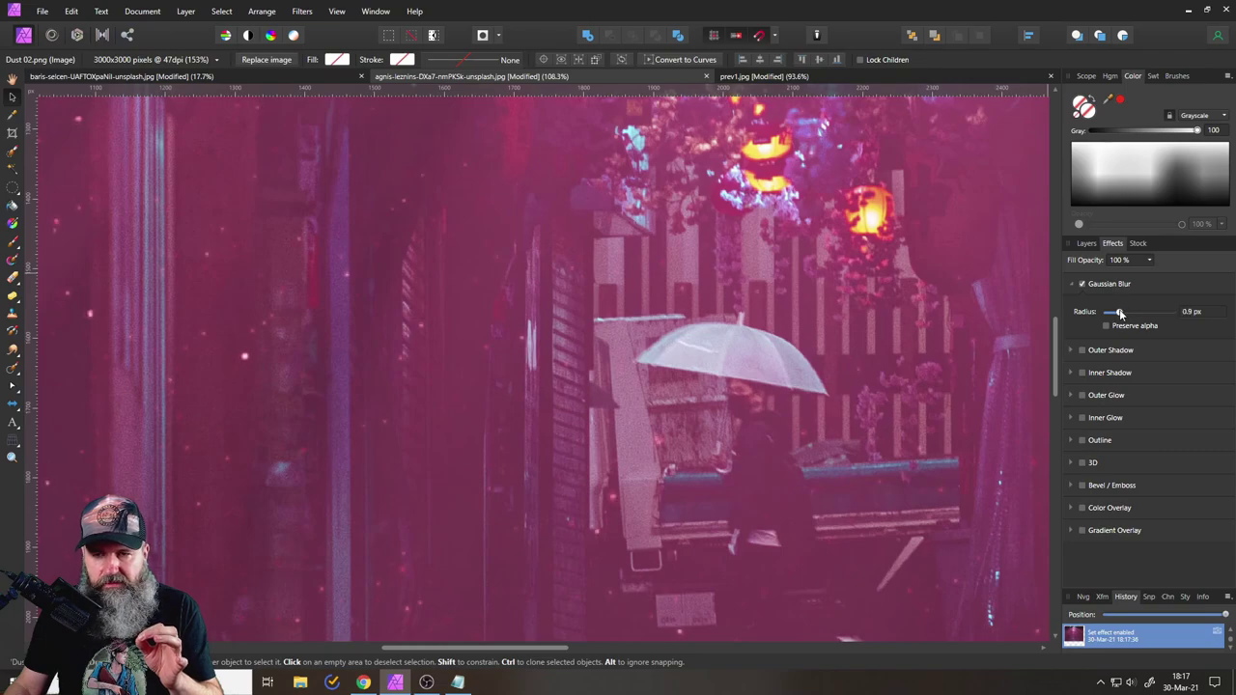
left_click(1088, 244)
scroll(797, 348, "down", 10)
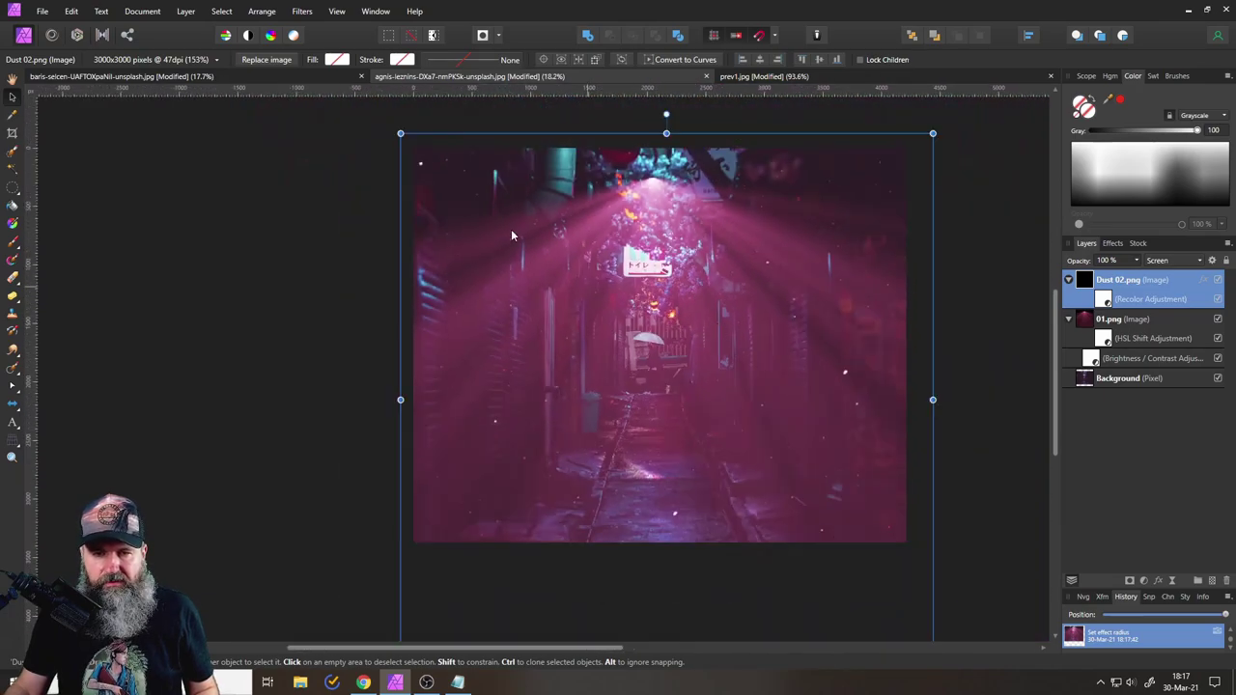
scroll(647, 261, "up", 2)
scroll(647, 260, "down", 1)
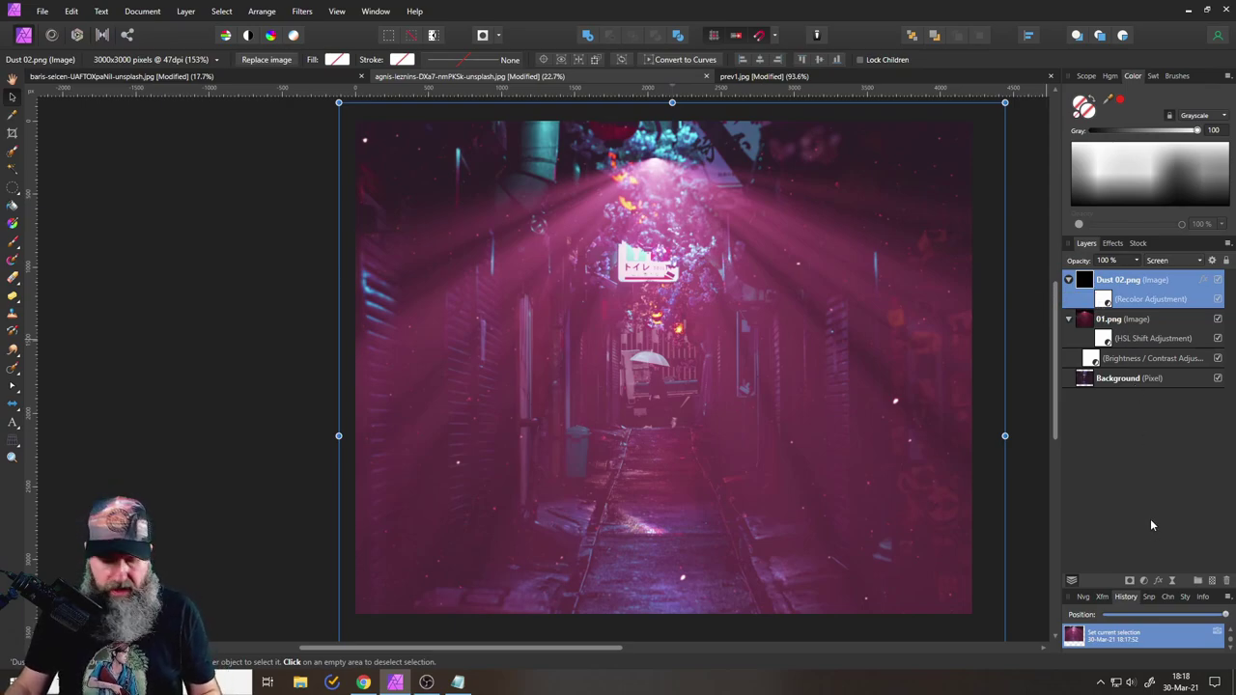
Add a mask to Dust 02.png and set up a 1235 px white Paint Brush.
left_click(1130, 581)
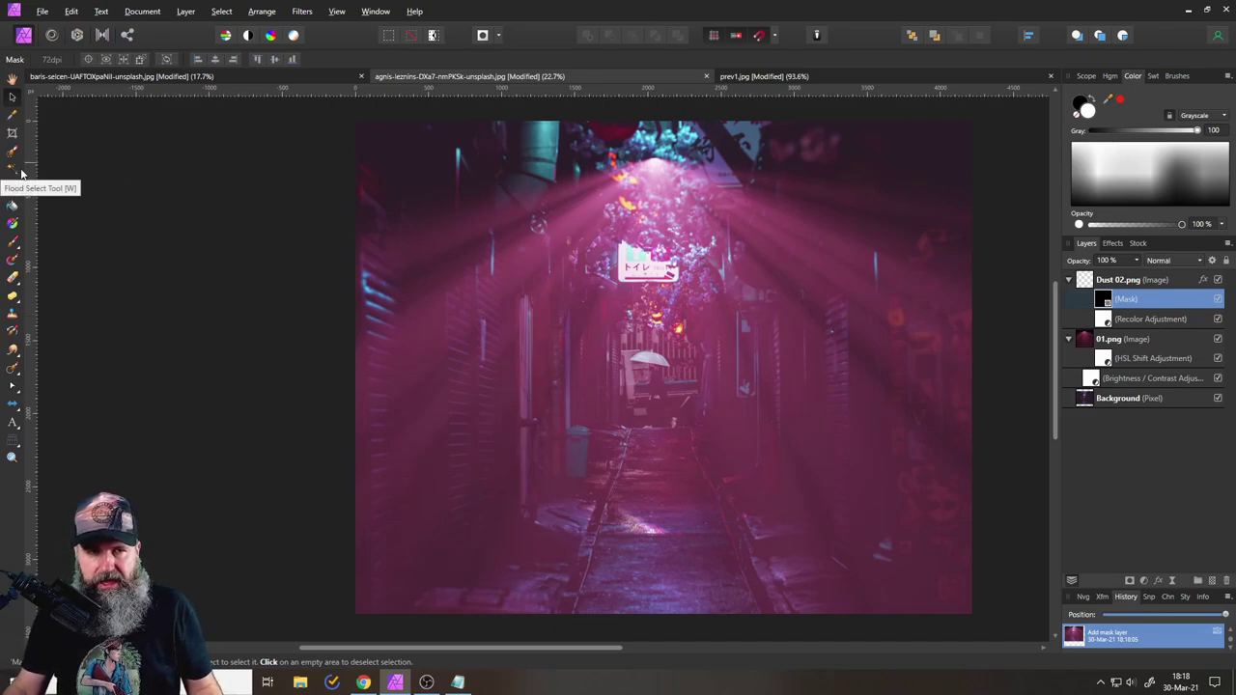
left_click(14, 243)
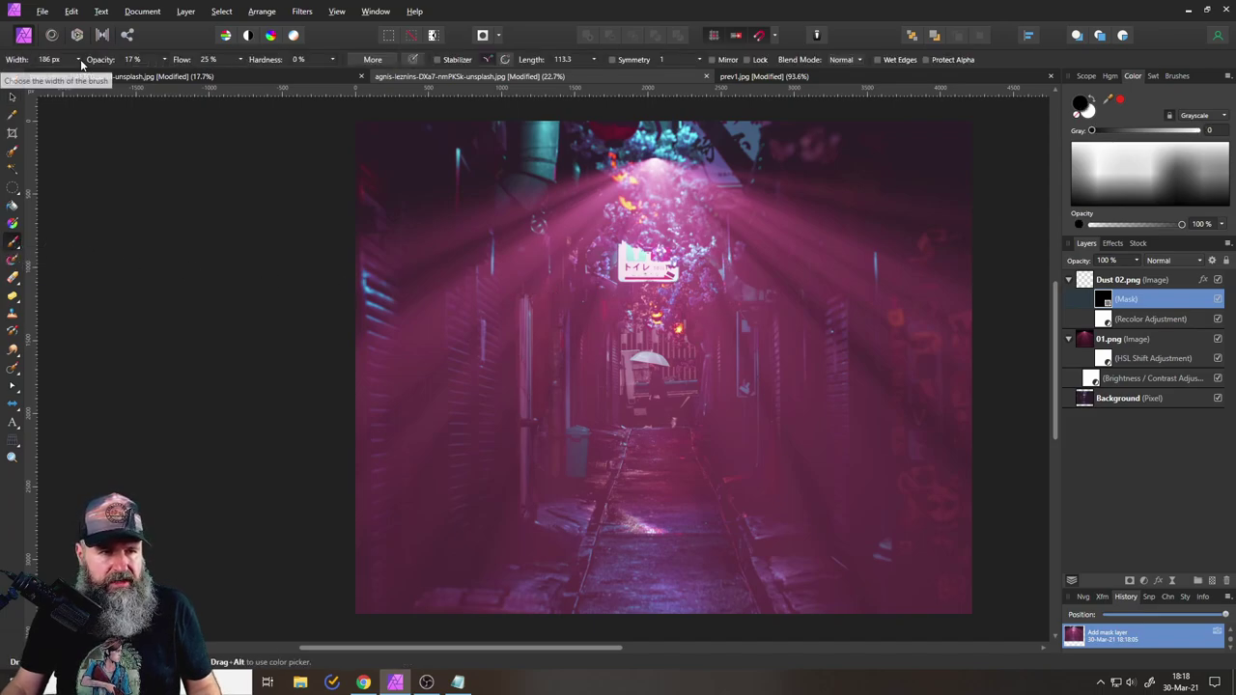
left_click_drag(76, 60, 99, 76)
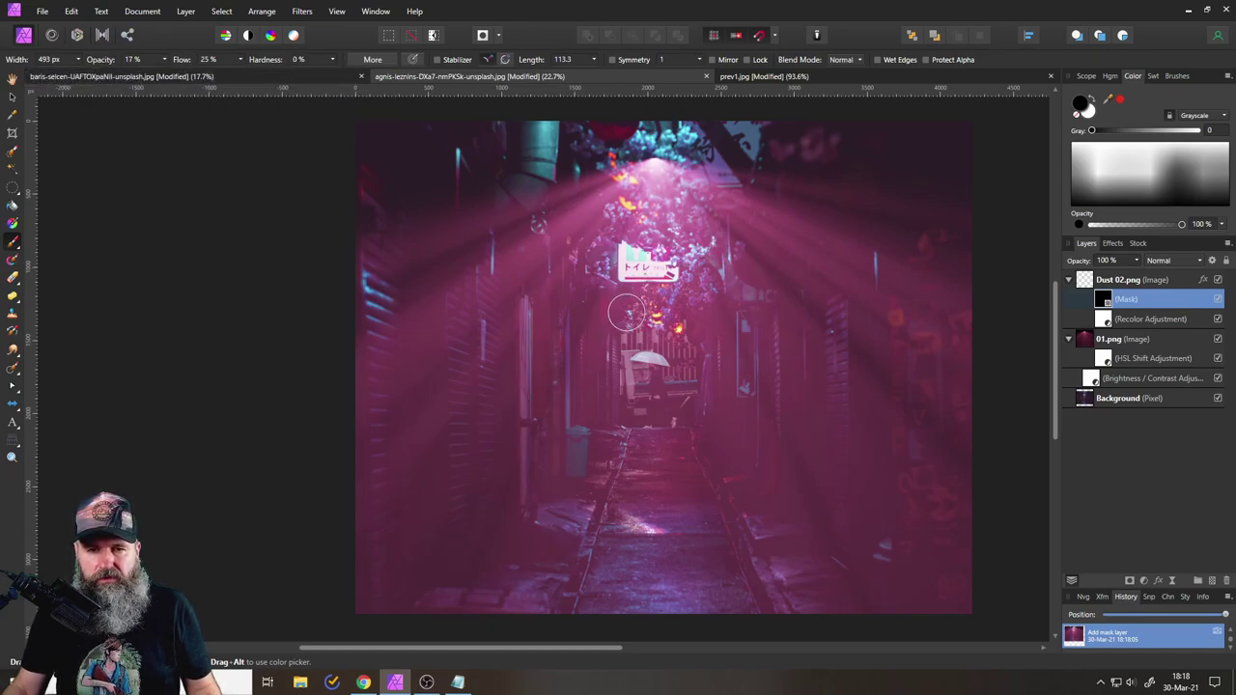
left_click(1093, 112)
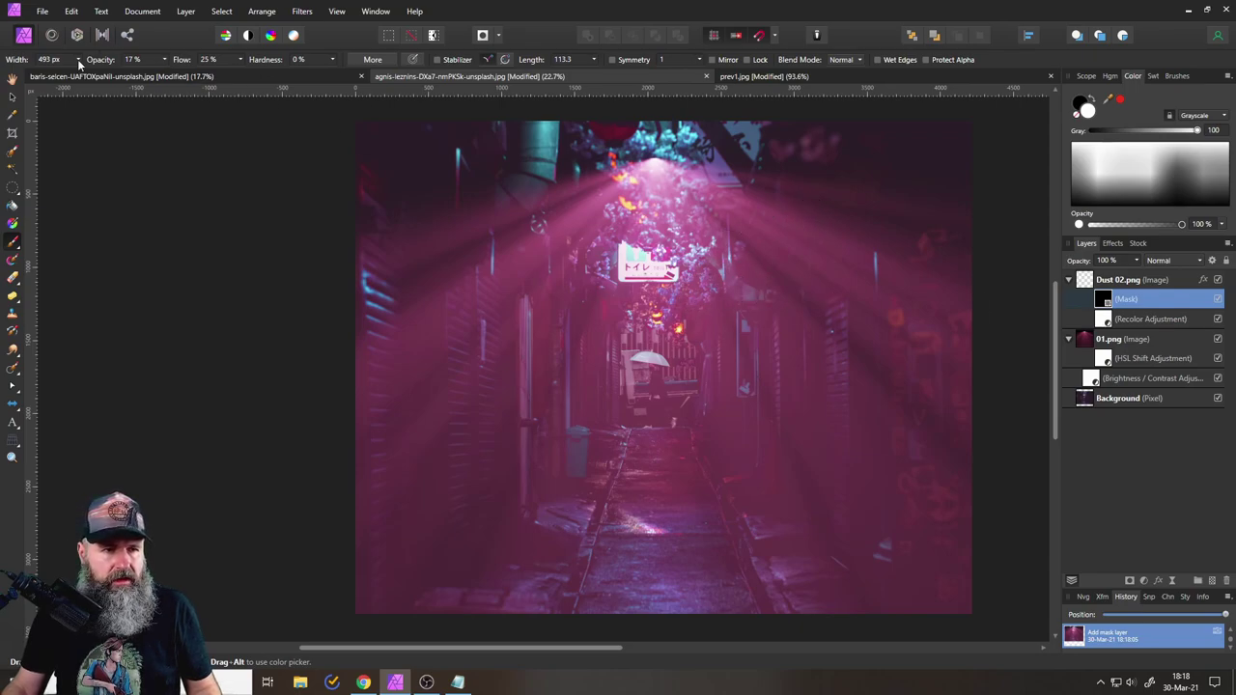
left_click_drag(77, 59, 81, 58)
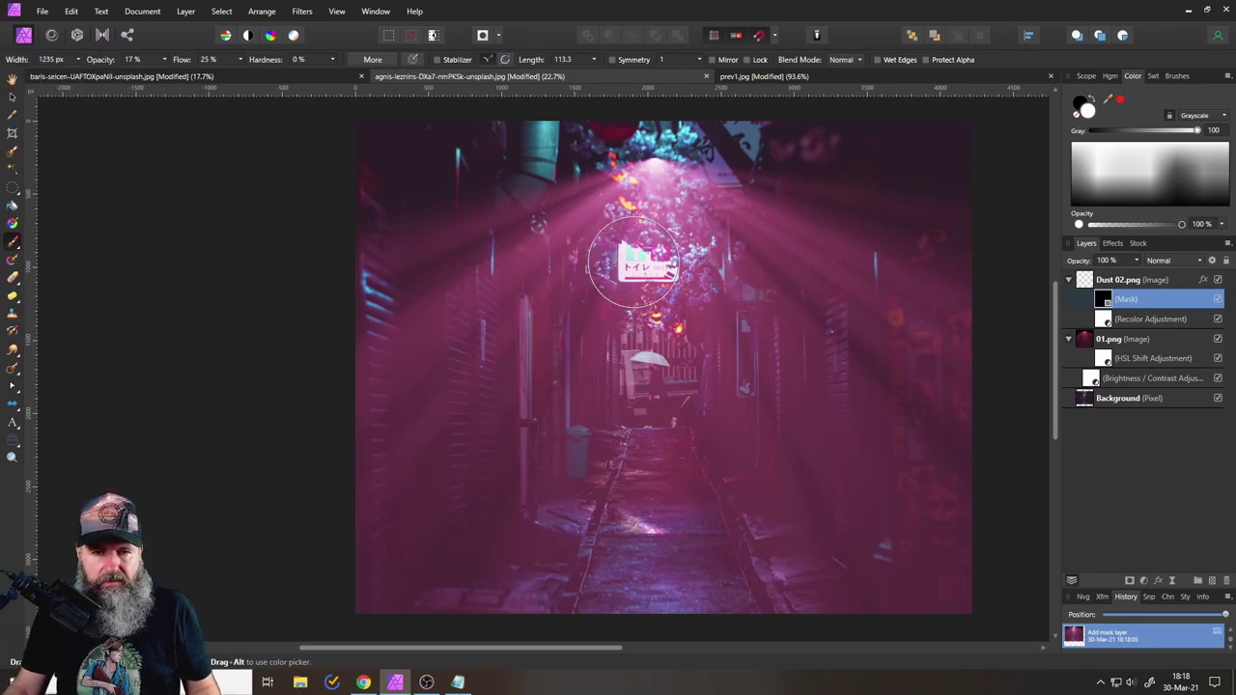
Paint white at 62% opacity on the mask to reveal dust around the sign and beam.
mouse_move(634, 248)
left_mouse_down()
mouse_move(590, 248)
mouse_move(576, 262)
mouse_move(592, 261)
mouse_move(530, 312)
left_mouse_up()
mouse_move(619, 236)
left_mouse_down()
mouse_move(521, 296)
mouse_move(537, 320)
mouse_move(540, 302)
mouse_move(519, 292)
mouse_move(518, 357)
mouse_move(661, 339)
mouse_move(506, 326)
mouse_move(547, 317)
mouse_move(527, 353)
mouse_move(747, 304)
mouse_move(824, 338)
mouse_move(846, 323)
mouse_move(797, 351)
mouse_move(705, 372)
mouse_move(841, 406)
left_mouse_up()
left_click(166, 57)
left_click_drag(175, 75, 207, 77)
left_click(167, 56)
mouse_move(708, 334)
left_mouse_down()
mouse_move(702, 294)
mouse_move(883, 352)
mouse_move(741, 399)
mouse_move(754, 434)
mouse_move(889, 464)
mouse_move(844, 511)
mouse_move(797, 471)
mouse_move(808, 509)
mouse_move(762, 520)
mouse_move(733, 465)
mouse_move(723, 538)
mouse_move(616, 503)
mouse_move(472, 525)
mouse_move(453, 510)
mouse_move(457, 454)
mouse_move(415, 409)
mouse_move(422, 366)
mouse_move(516, 273)
mouse_move(732, 241)
mouse_move(731, 206)
left_mouse_up()
Reveal more dust over the sign, then paint black to hide dust on the wall.
scroll(935, 377, "up", 2)
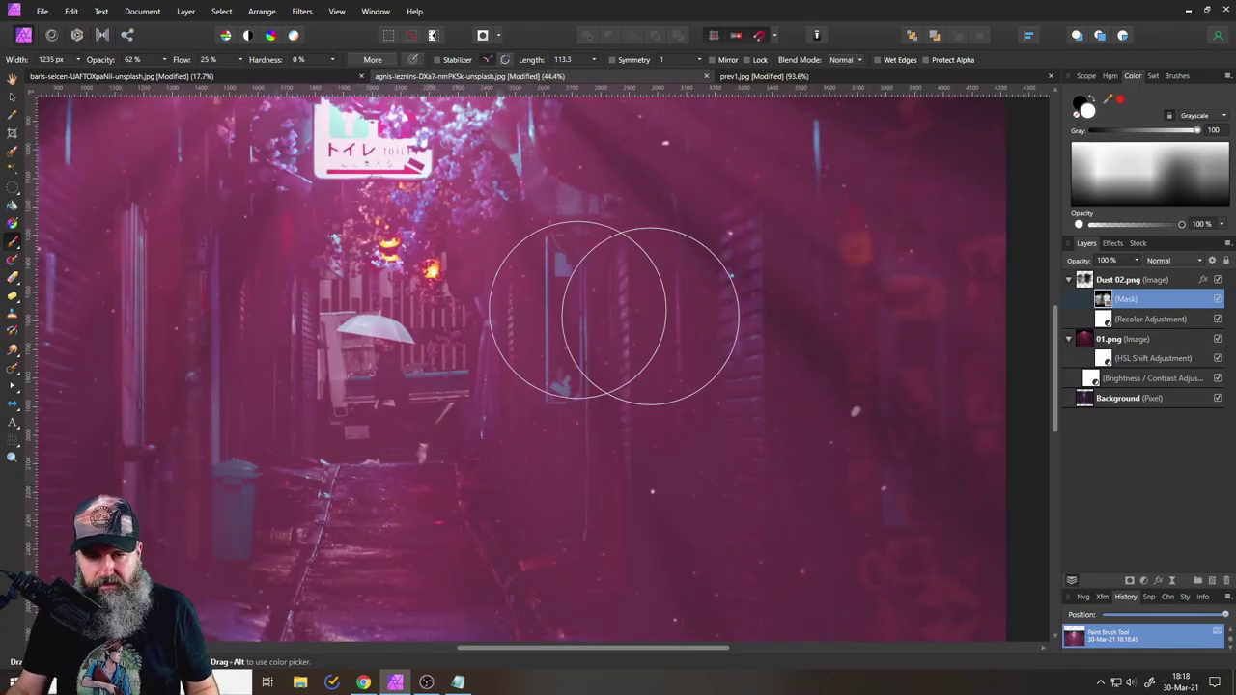
scroll(676, 348, "up", 2)
scroll(730, 375, "down", 2)
scroll(720, 363, "down", 2)
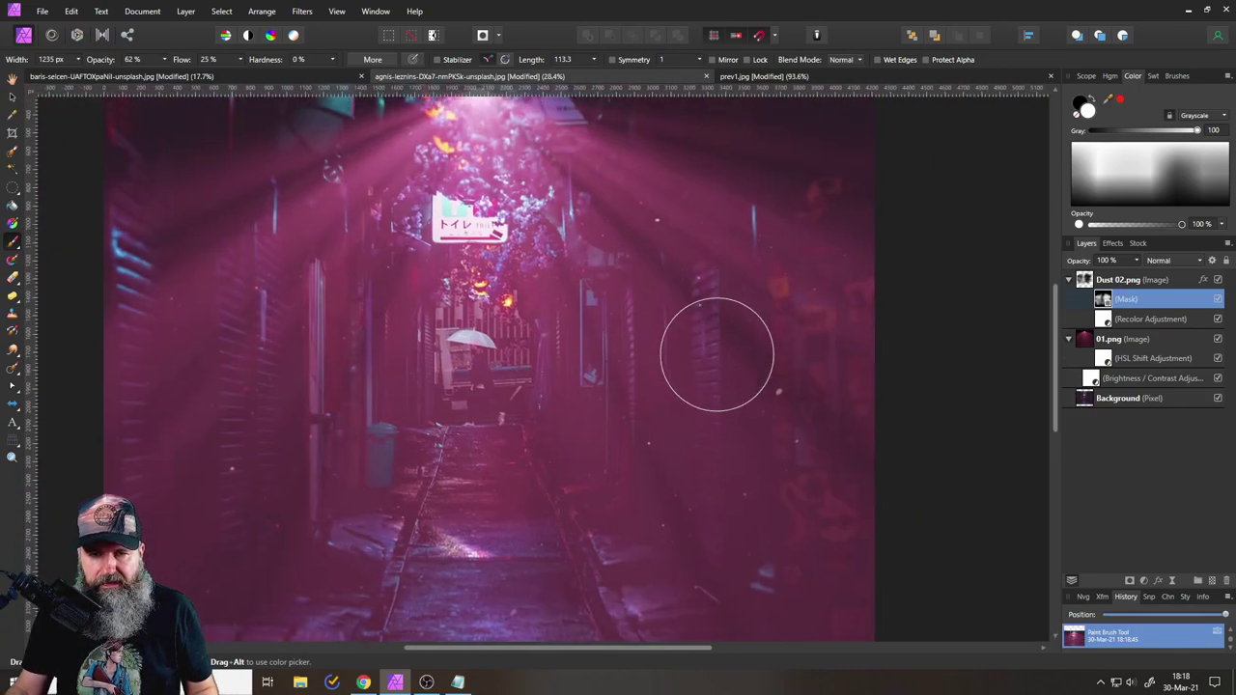
mouse_move(478, 318)
left_mouse_down()
mouse_move(501, 300)
mouse_move(423, 346)
mouse_move(432, 331)
mouse_move(400, 335)
mouse_move(538, 304)
mouse_move(562, 326)
mouse_move(585, 311)
mouse_move(313, 379)
mouse_move(288, 417)
mouse_move(516, 296)
mouse_move(505, 315)
mouse_move(460, 324)
mouse_move(626, 336)
mouse_move(669, 358)
mouse_move(688, 428)
mouse_move(712, 277)
left_mouse_up()
left_click(1086, 105)
mouse_move(351, 312)
left_mouse_down()
mouse_move(331, 356)
mouse_move(293, 568)
mouse_move(431, 570)
mouse_move(554, 499)
mouse_move(630, 395)
mouse_move(711, 363)
left_mouse_up()
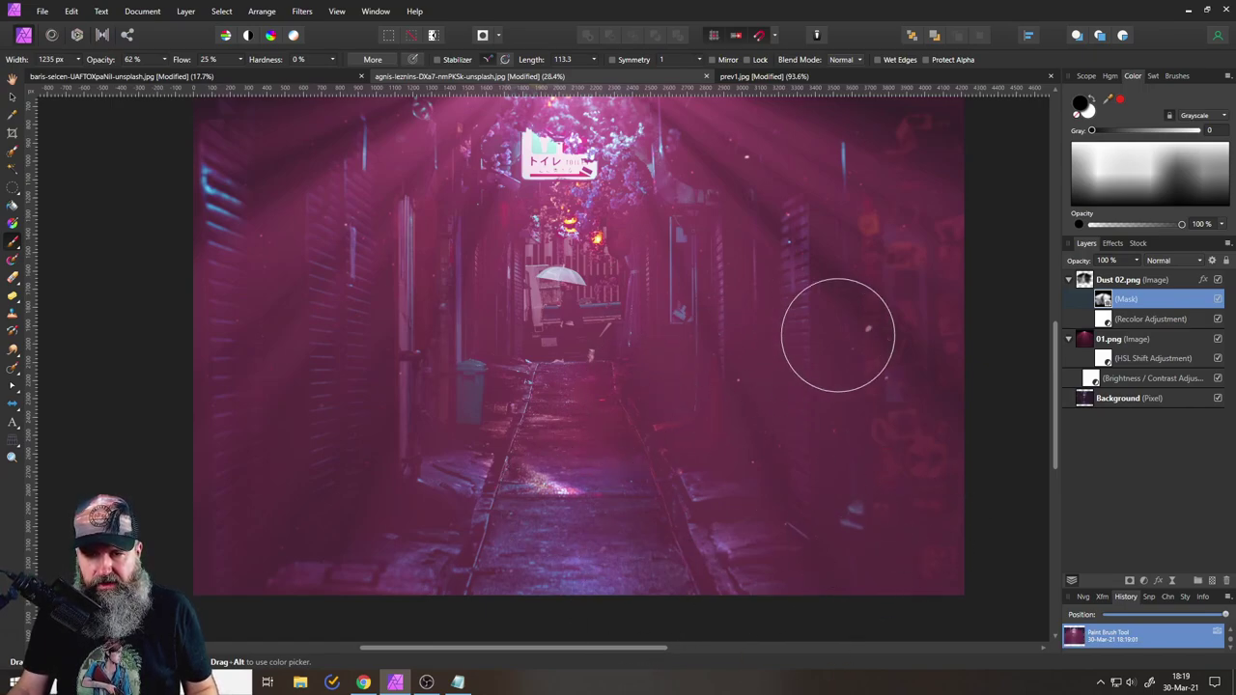
With a small brush at 100% opacity, dab the Dust 02 mask along the right wall.
scroll(1031, 425, "up", 2)
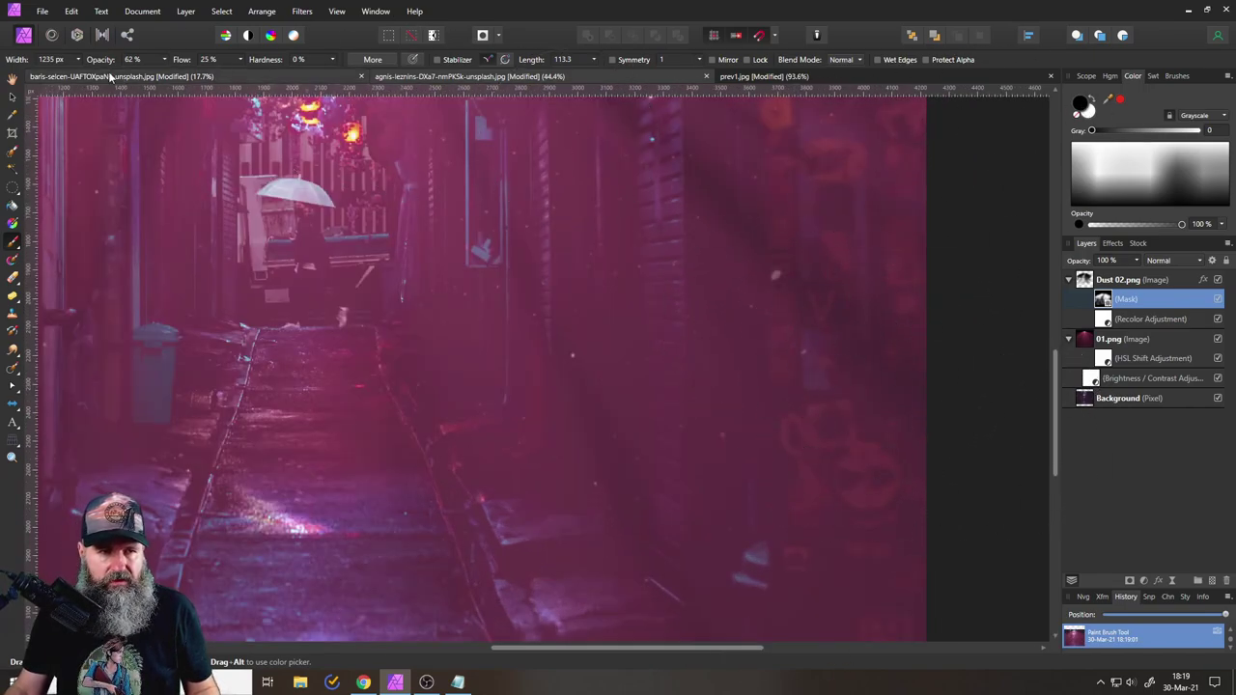
left_click(164, 59)
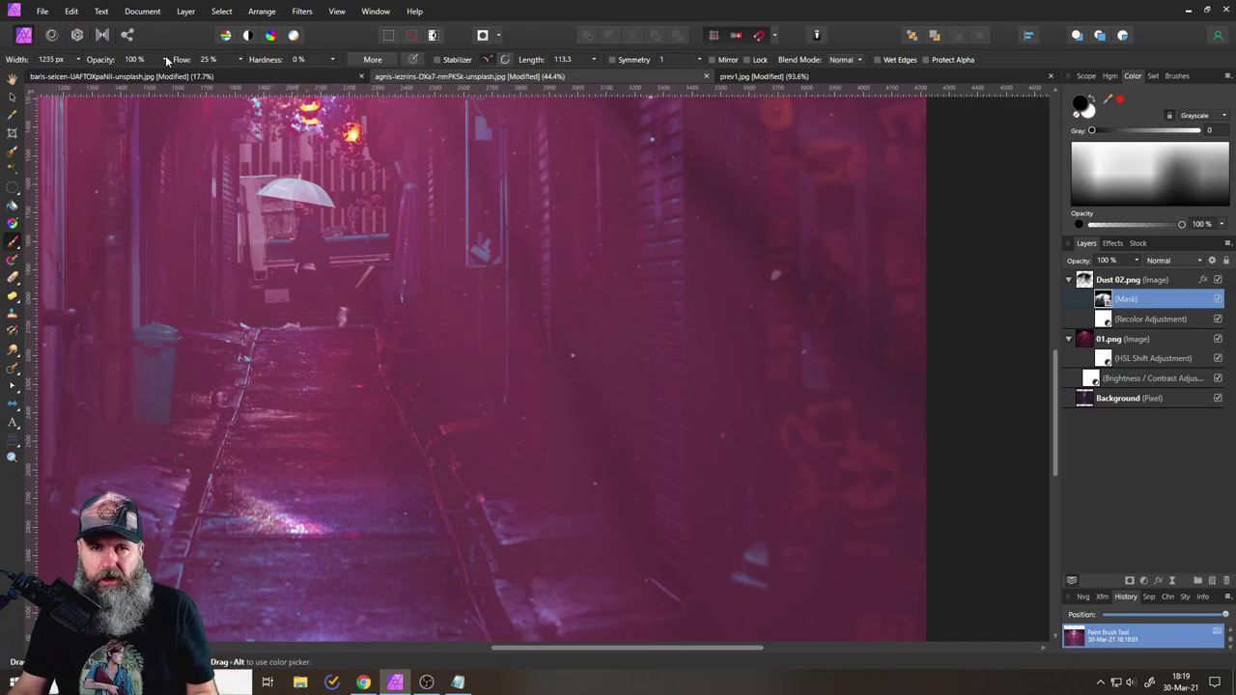
left_click(78, 60)
left_click_drag(79, 75, 53, 75)
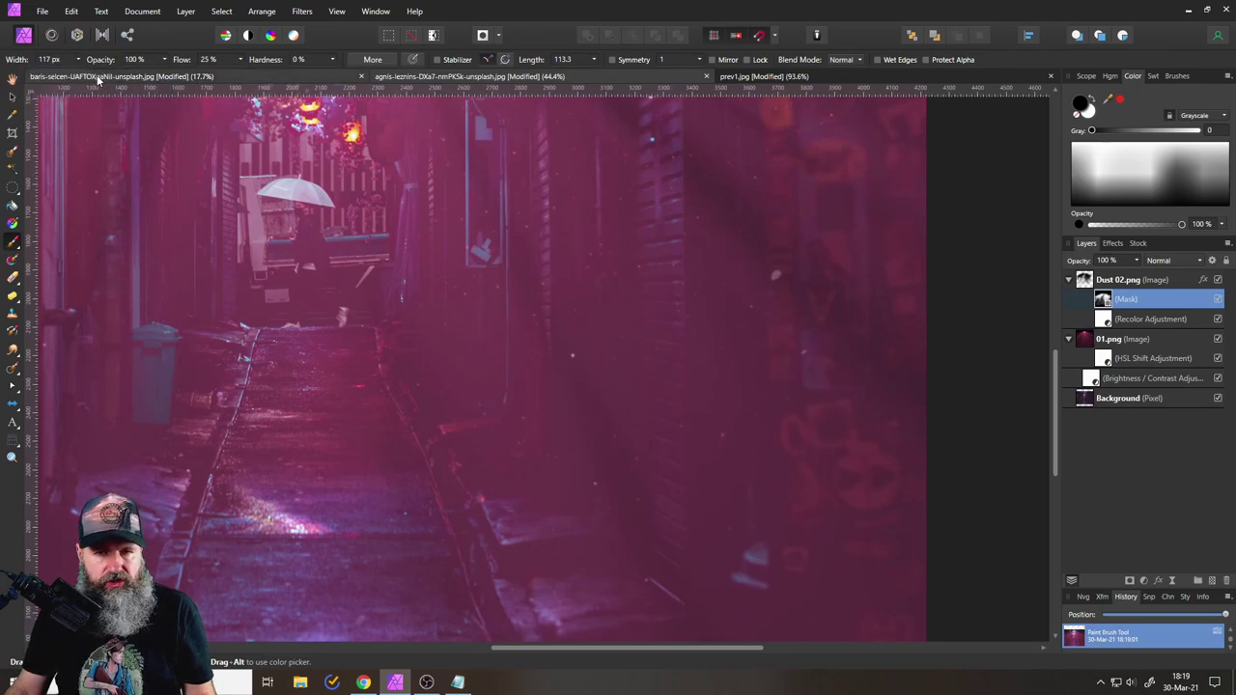
left_click_drag(776, 274, 768, 308)
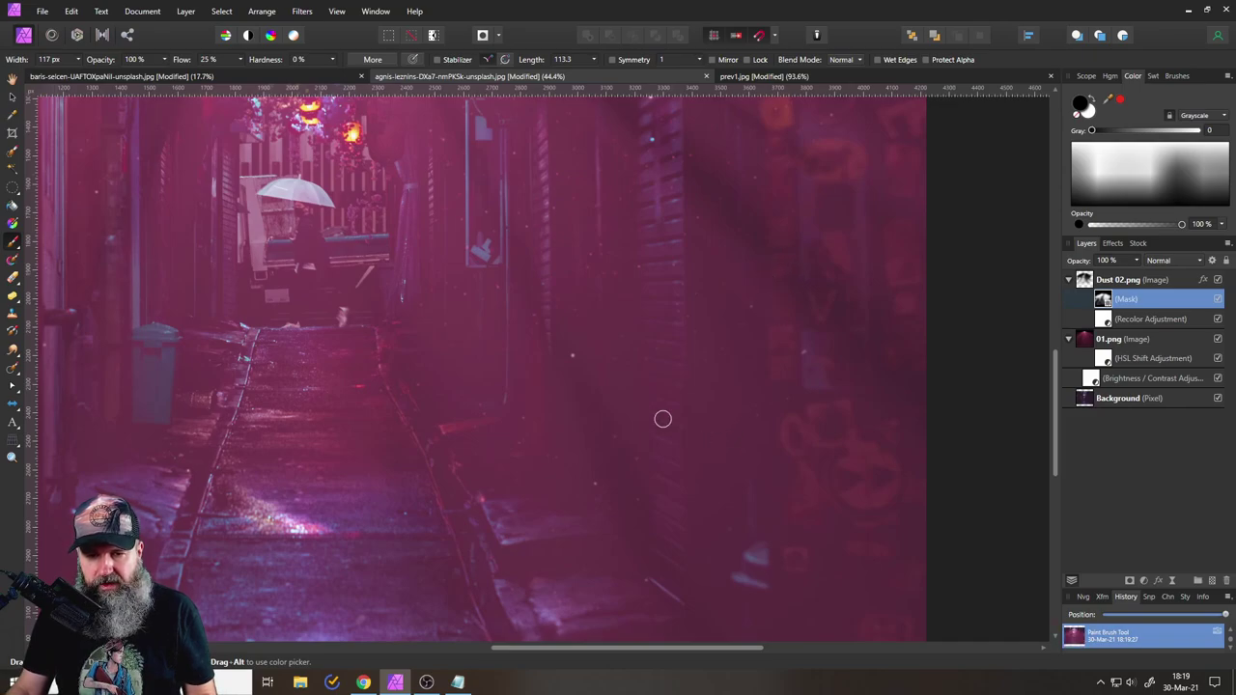
left_click_drag(596, 480, 598, 481)
left_click_drag(800, 354, 795, 357)
scroll(827, 334, "down", 5)
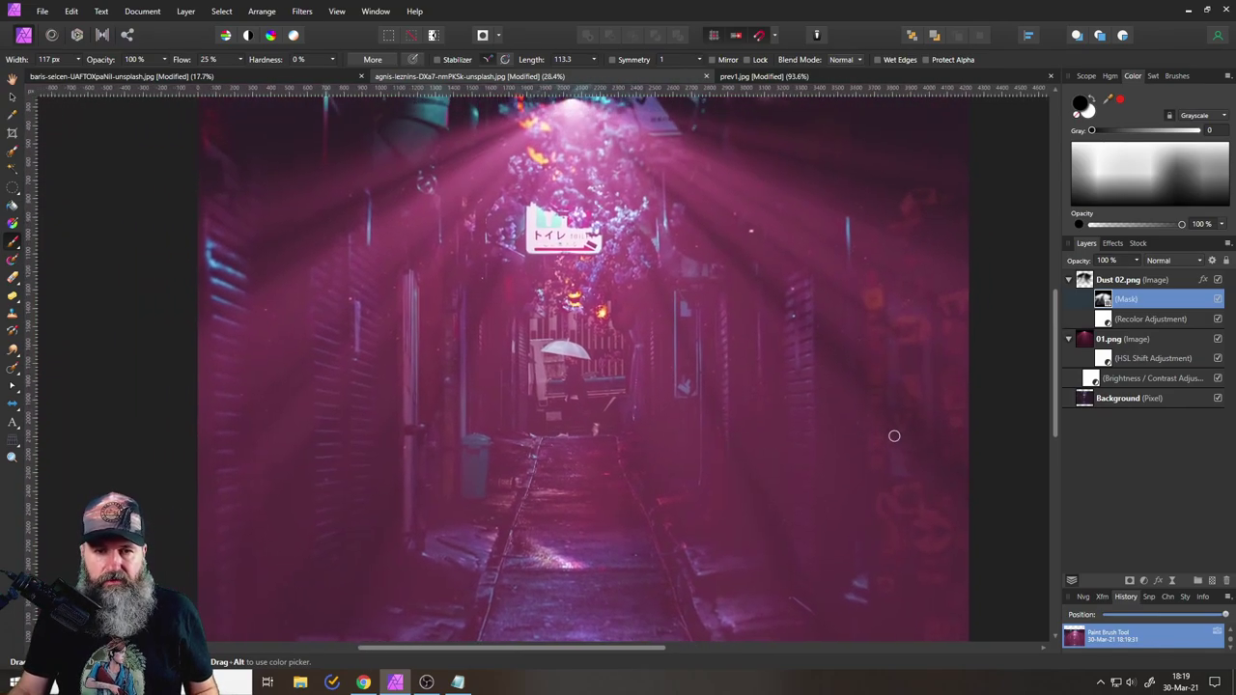
left_click_drag(827, 374, 787, 355)
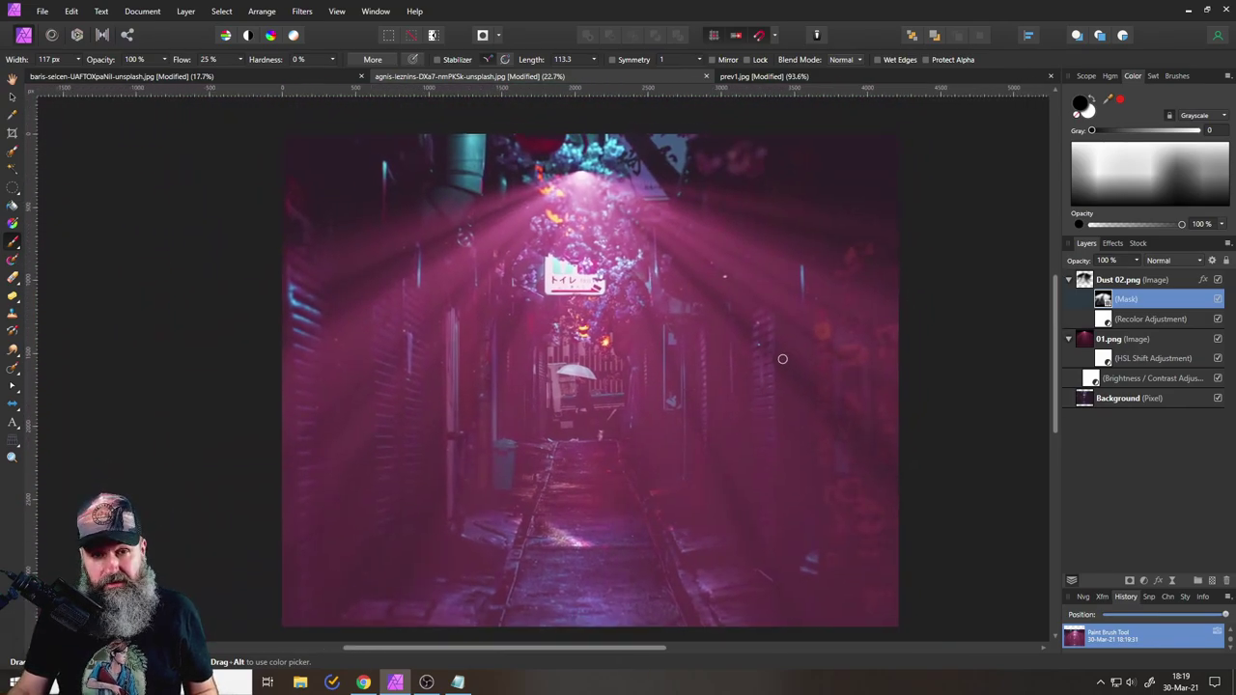
Place Smoke 02.png into the document, listing All Documents file types.
left_click(42, 10)
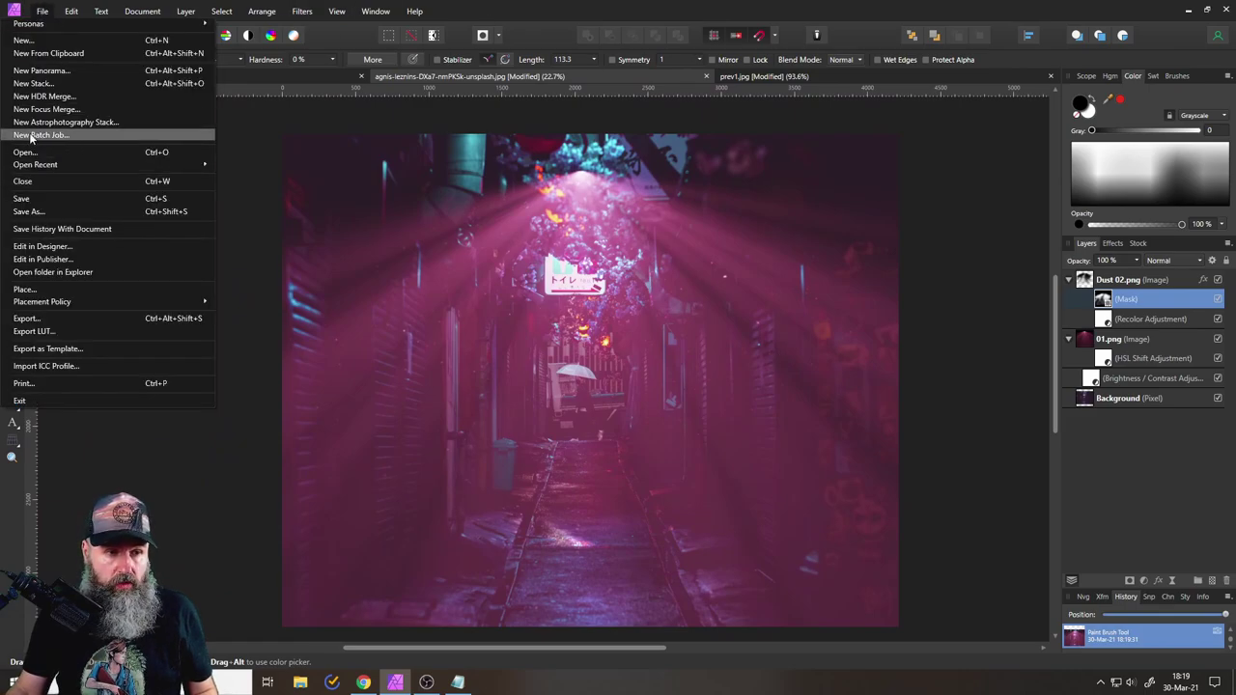
left_click(25, 288)
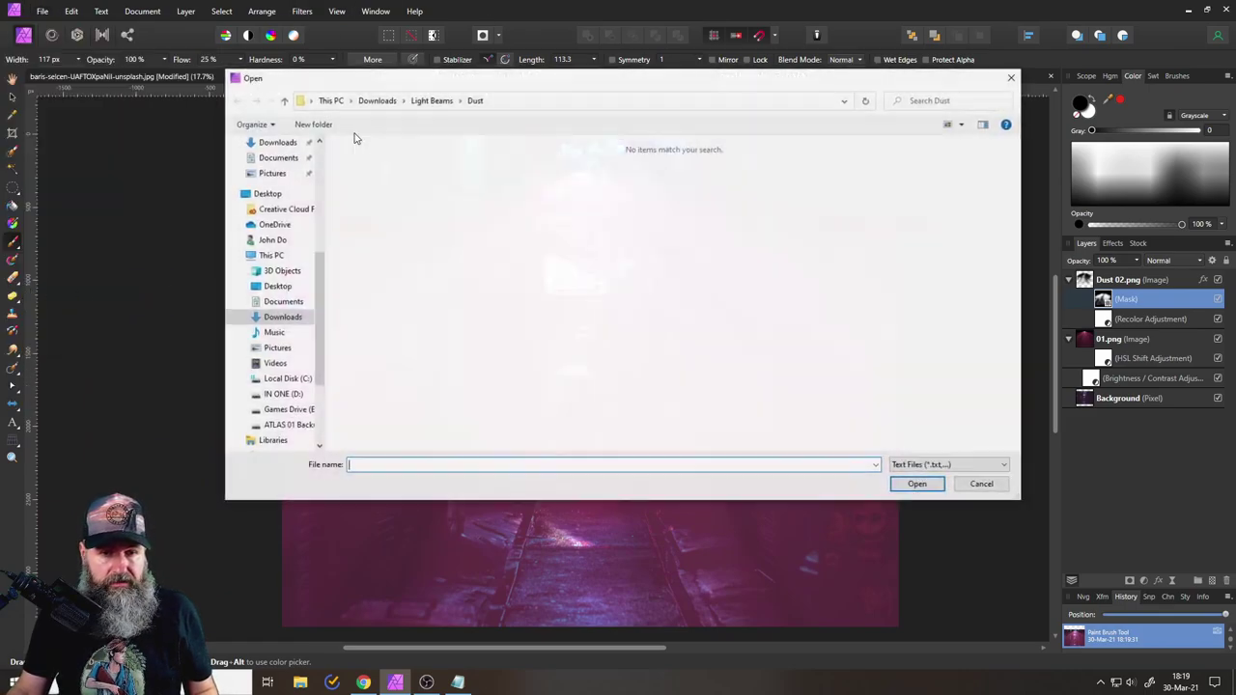
left_click(947, 467)
left_click(932, 660)
scroll(618, 226, "down", 3)
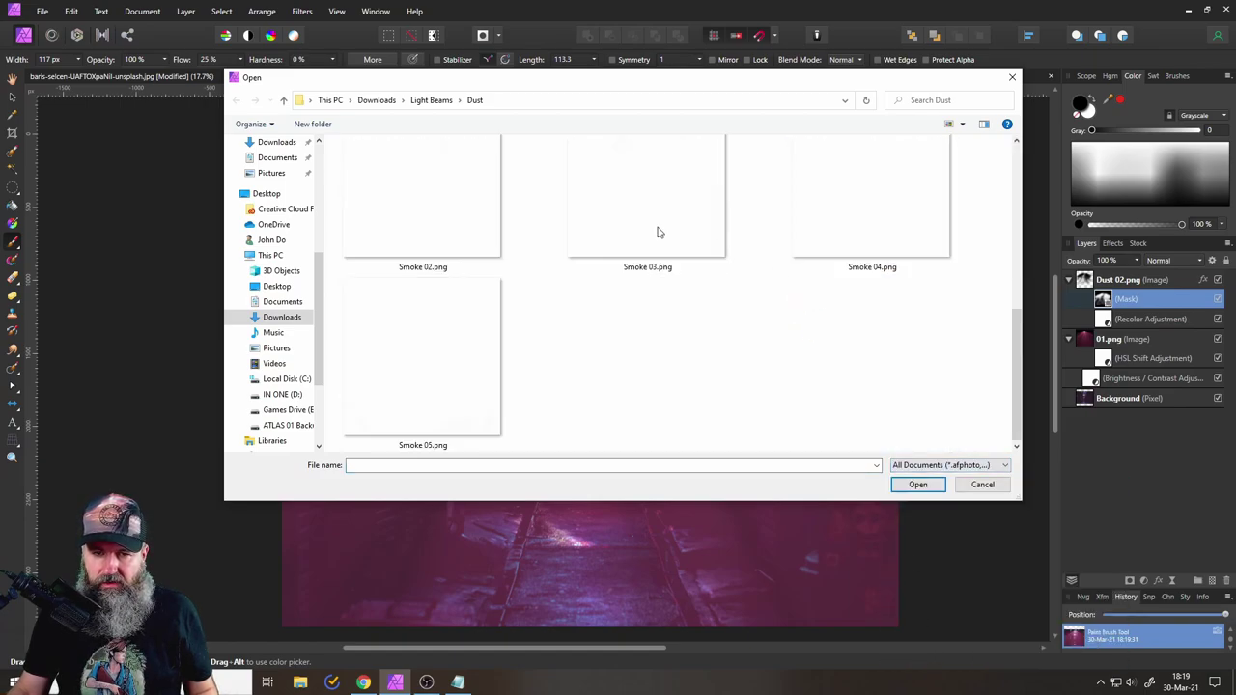
double_click(438, 219)
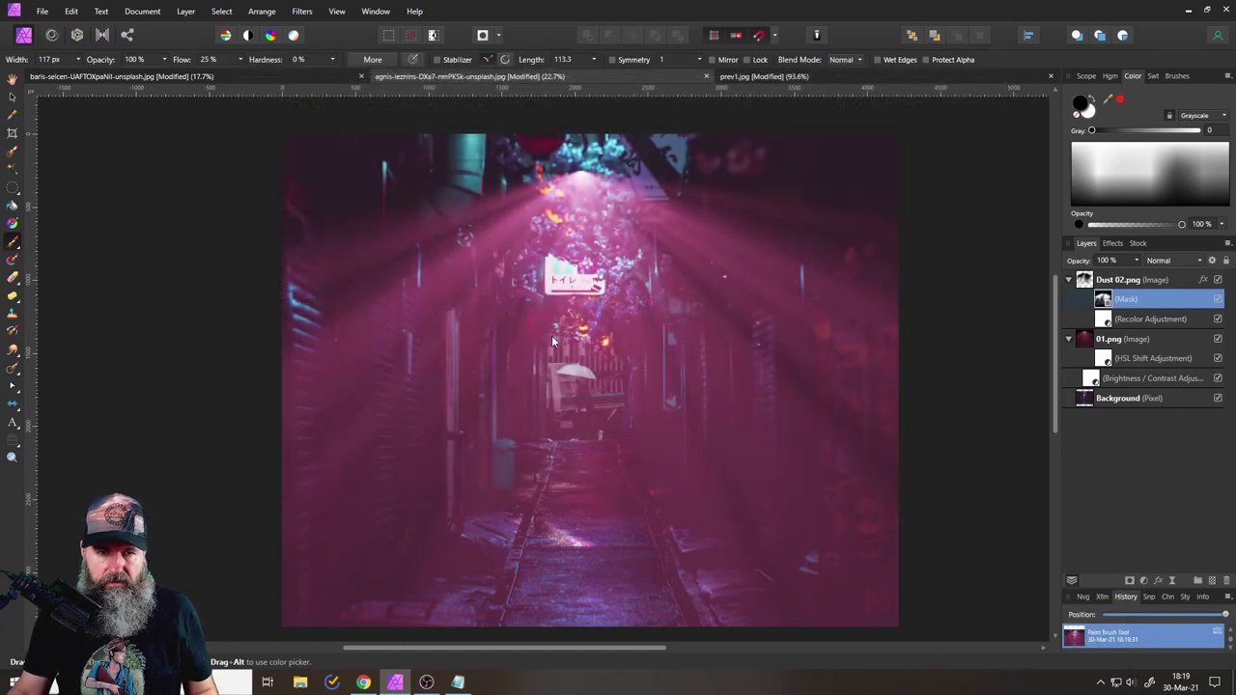
left_click(551, 335)
Enlarge and position the smoke image so it covers the whole alley.
left_click_drag(771, 116, 914, 97)
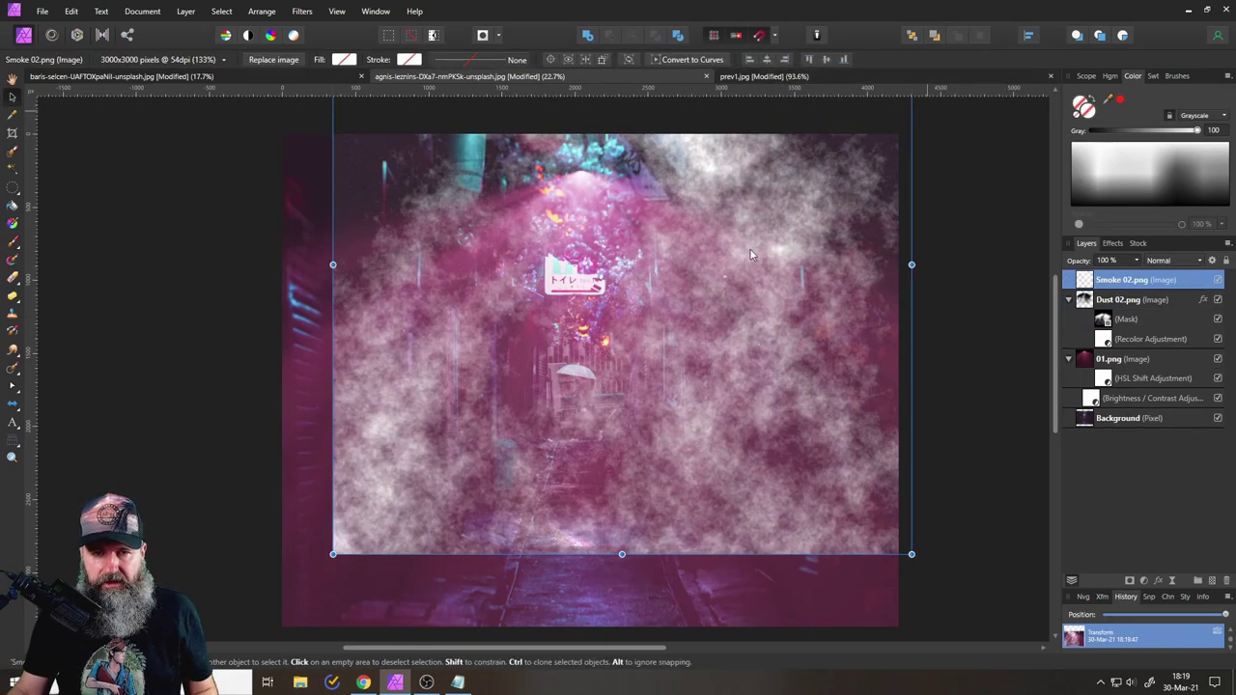
left_click_drag(334, 554, 191, 693)
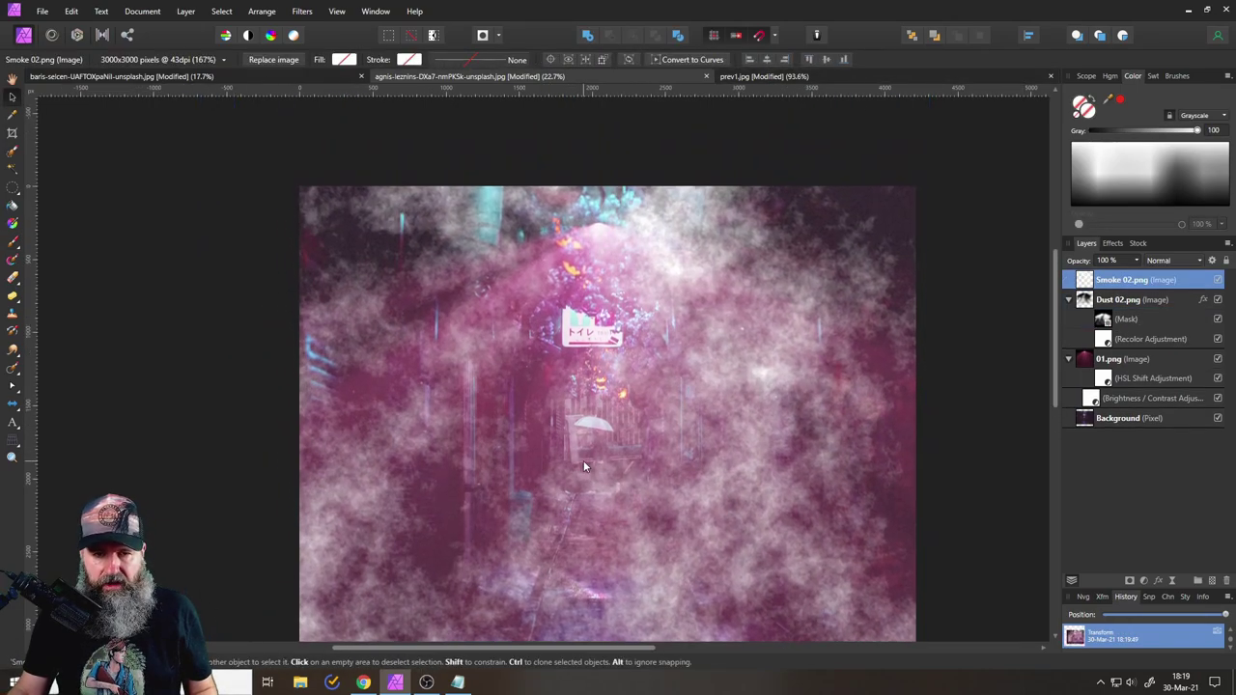
scroll(612, 331, "down", 2)
left_click_drag(612, 324, 630, 331)
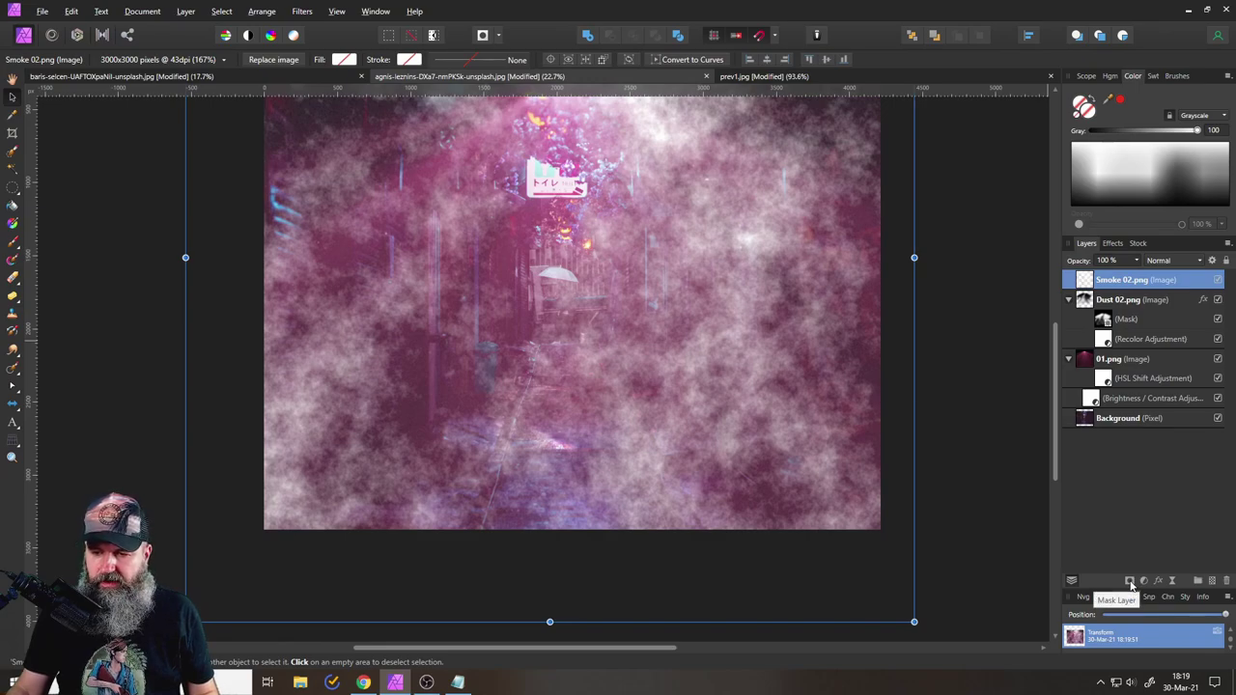
Add a mask to Smoke 02.png and set a ~1064 px white brush at 21% opacity.
left_click(1131, 583)
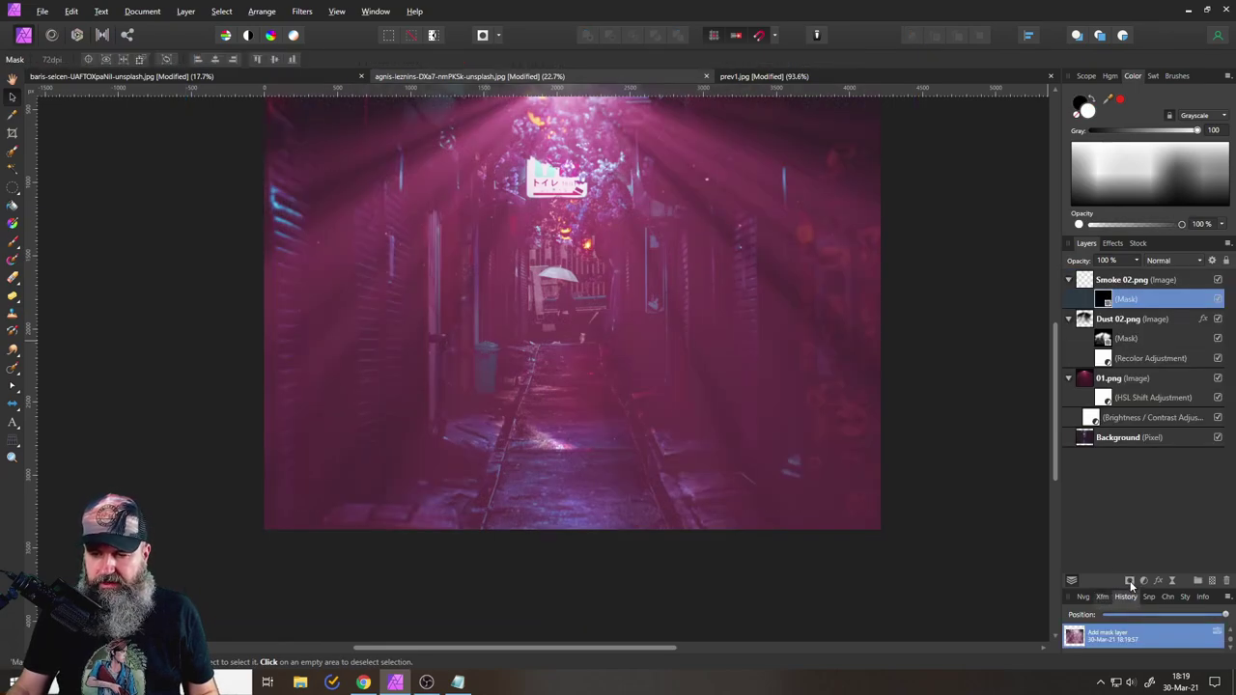
left_click(12, 242)
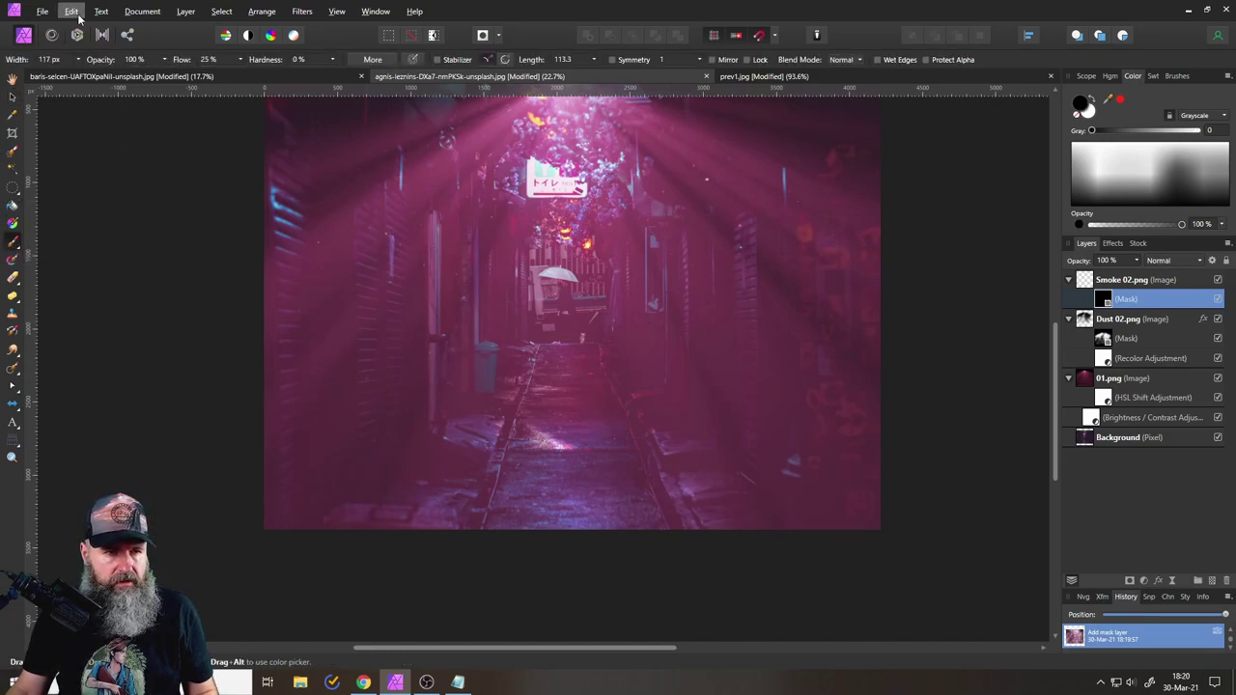
left_click(79, 60)
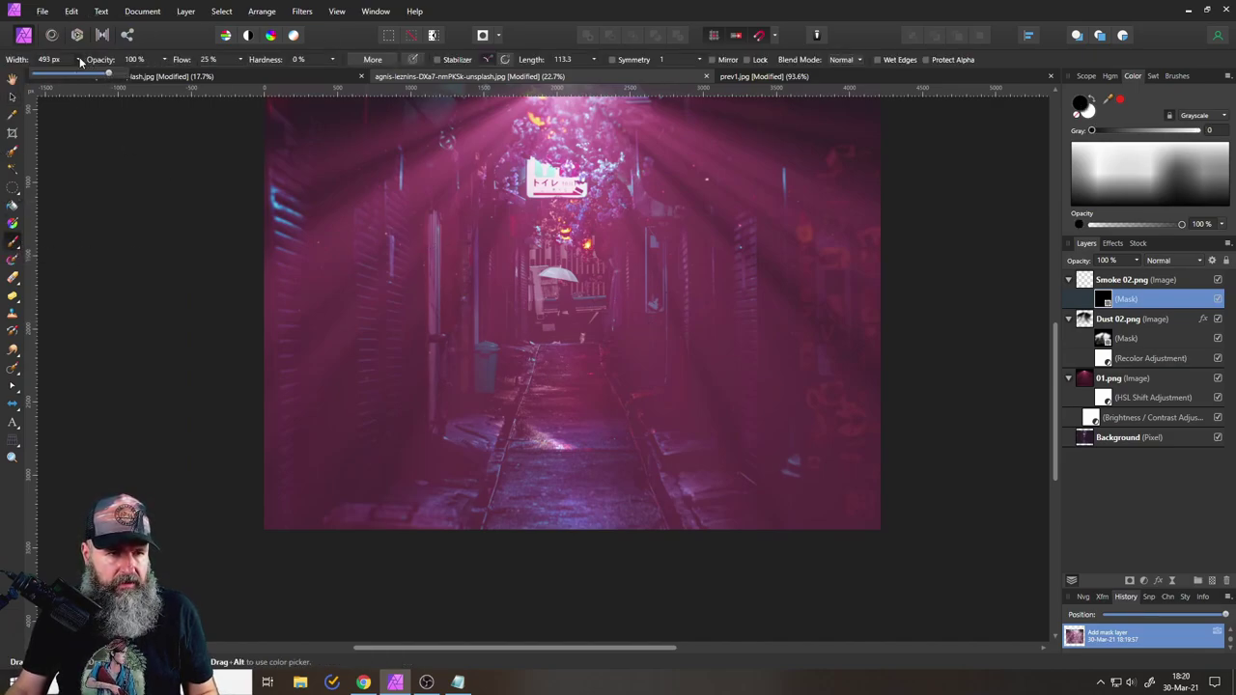
left_click(165, 59)
left_click_drag(170, 73, 107, 75)
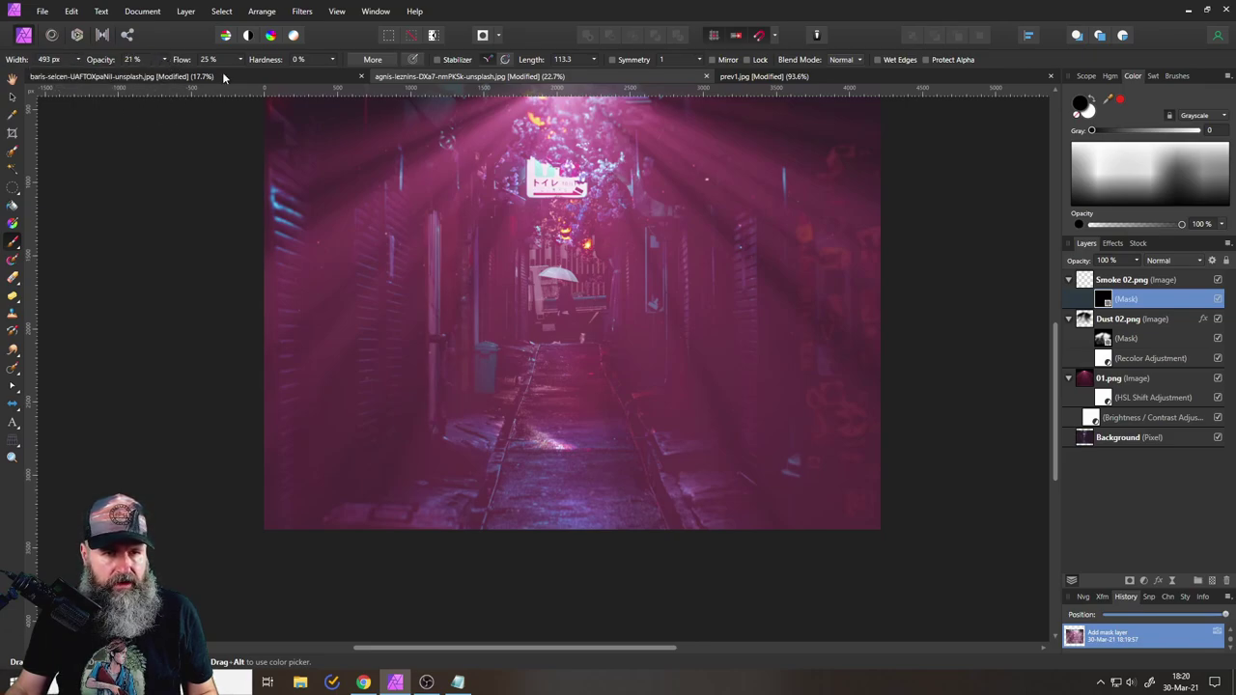
left_click(78, 60)
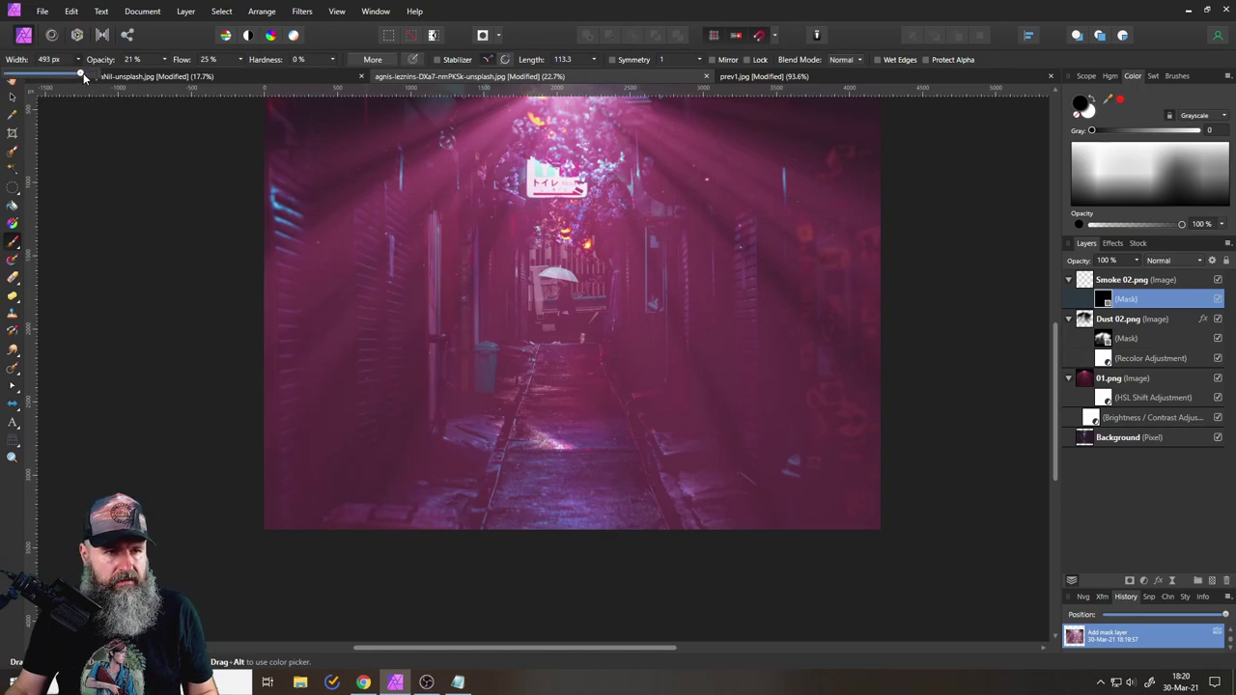
scroll(599, 207, "up", 1)
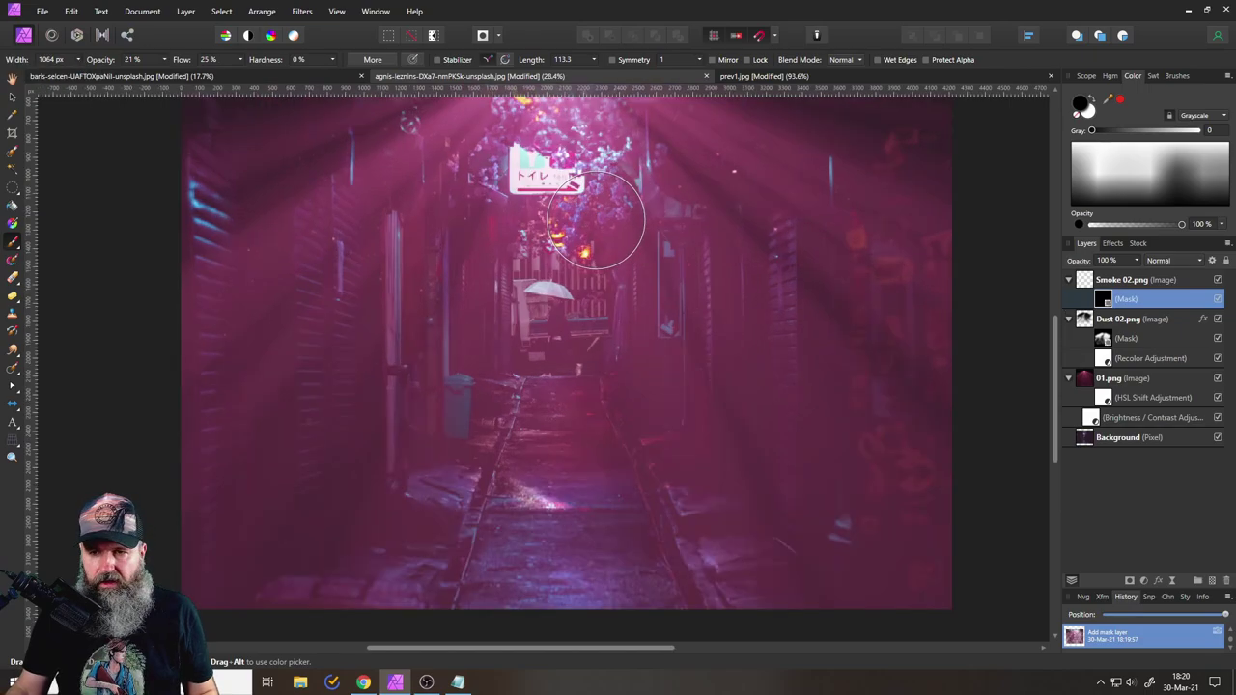
left_click(1096, 109)
scroll(745, 221, "up", 2)
Paint the mask near the sign, right side, lower alley and left wall to reveal smoke.
left_click(475, 298)
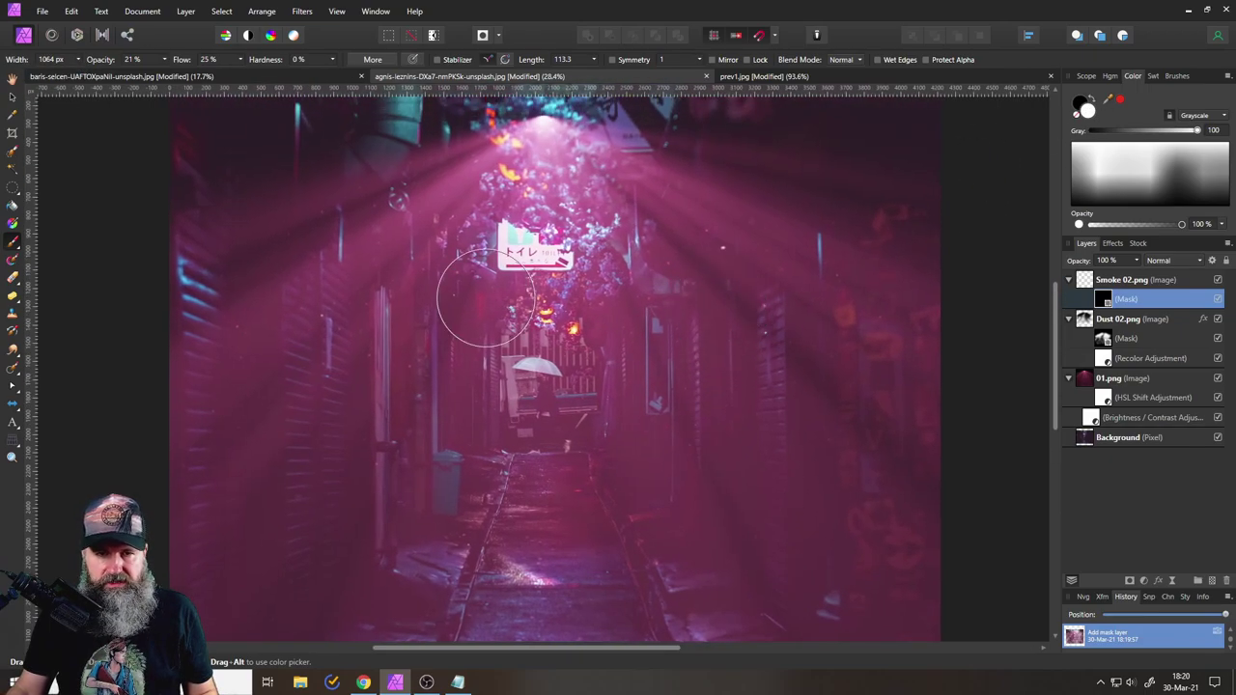
mouse_move(555, 217)
left_mouse_down()
mouse_move(430, 257)
mouse_move(448, 262)
mouse_move(434, 221)
left_mouse_up()
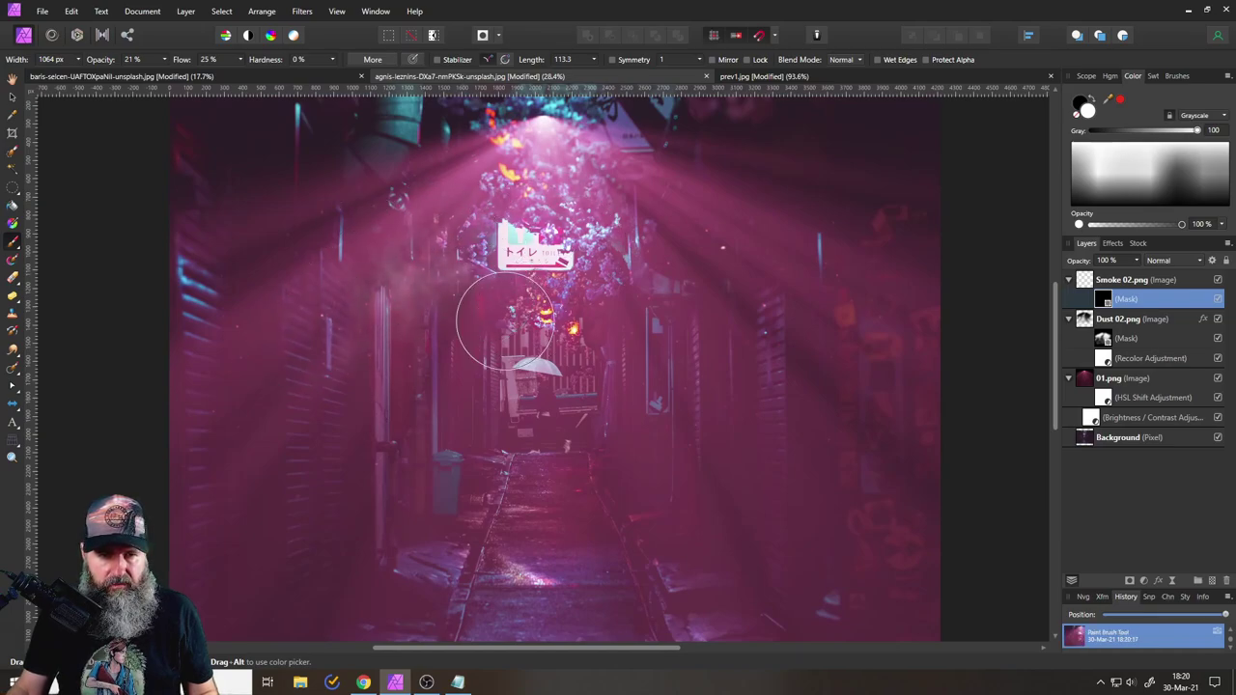
mouse_move(557, 378)
left_mouse_down()
mouse_move(674, 266)
mouse_move(602, 240)
mouse_move(531, 278)
mouse_move(663, 369)
mouse_move(814, 404)
mouse_move(548, 480)
mouse_move(676, 540)
mouse_move(700, 567)
mouse_move(889, 369)
mouse_move(861, 475)
mouse_move(629, 493)
mouse_move(707, 395)
mouse_move(586, 315)
mouse_move(446, 392)
mouse_move(398, 319)
left_mouse_up()
scroll(503, 309, "down", 5)
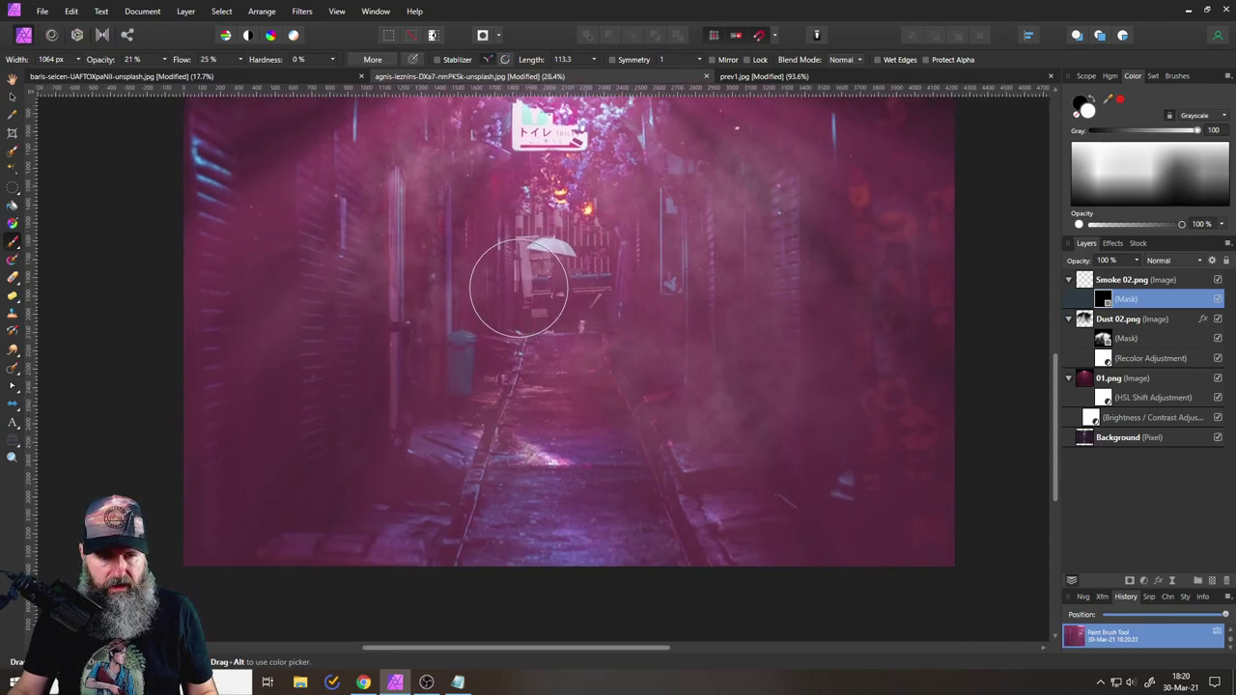
mouse_move(234, 386)
left_mouse_down()
mouse_move(786, 393)
mouse_move(814, 309)
left_mouse_up()
scroll(810, 357, "up", 6)
mouse_move(804, 404)
left_mouse_down()
mouse_move(686, 262)
mouse_move(500, 268)
mouse_move(438, 318)
mouse_move(421, 292)
mouse_move(322, 342)
mouse_move(251, 356)
left_mouse_up()
left_click(13, 96)
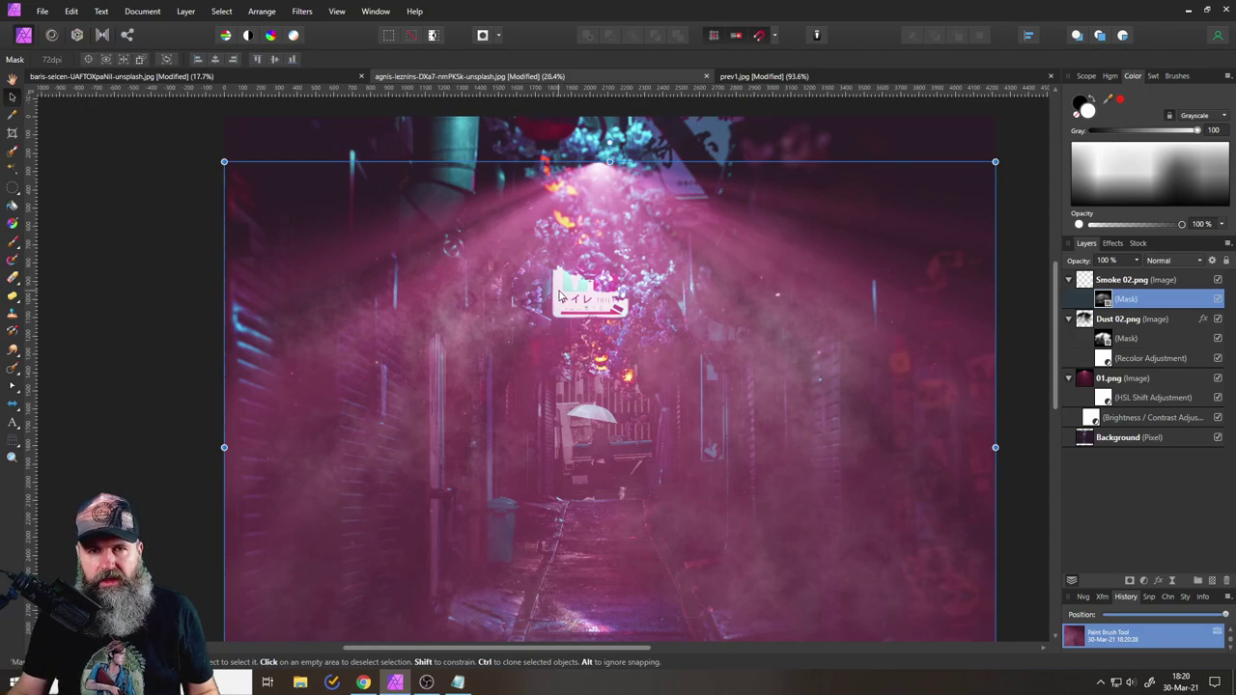
Add a Recolor adjustment nested inside the Smoke 02.png layer.
left_click(1088, 282)
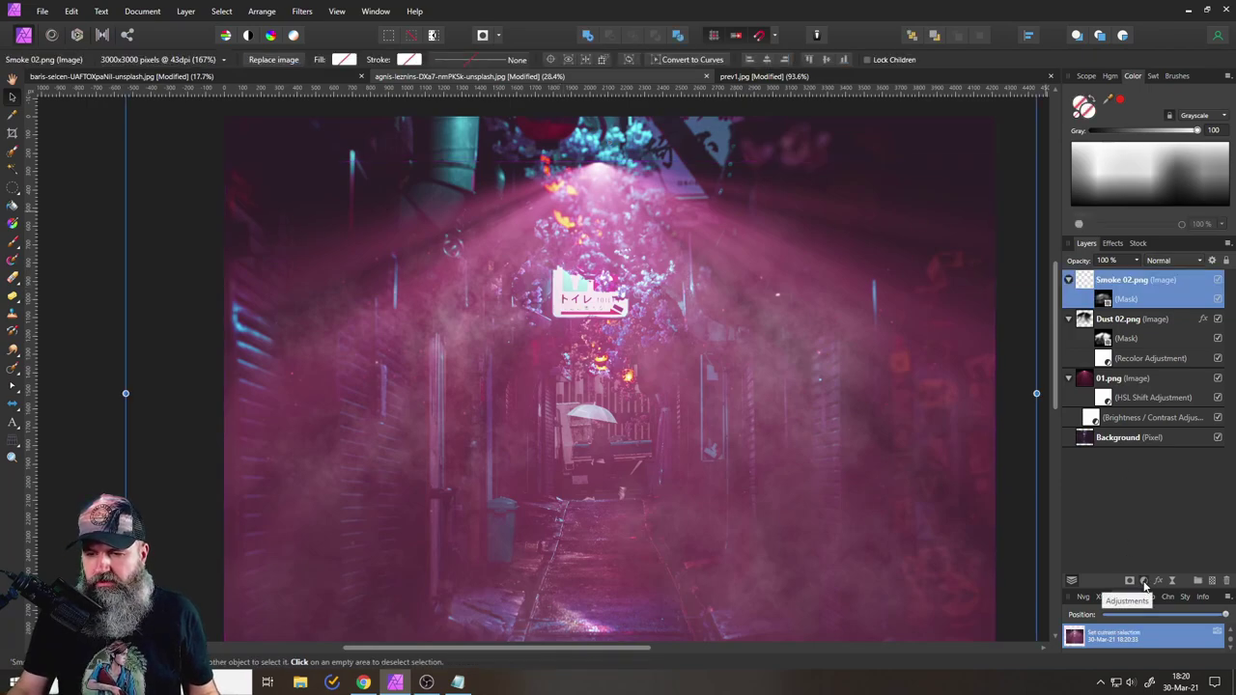
left_click(1144, 582)
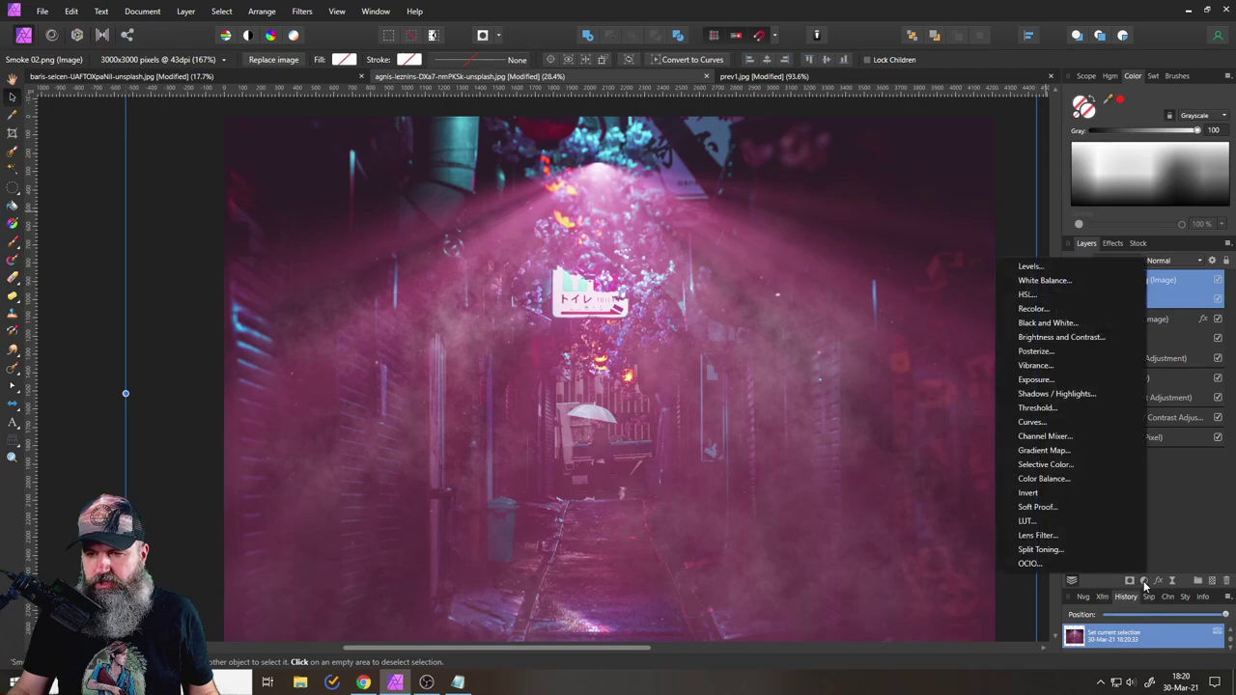
left_click(1056, 309)
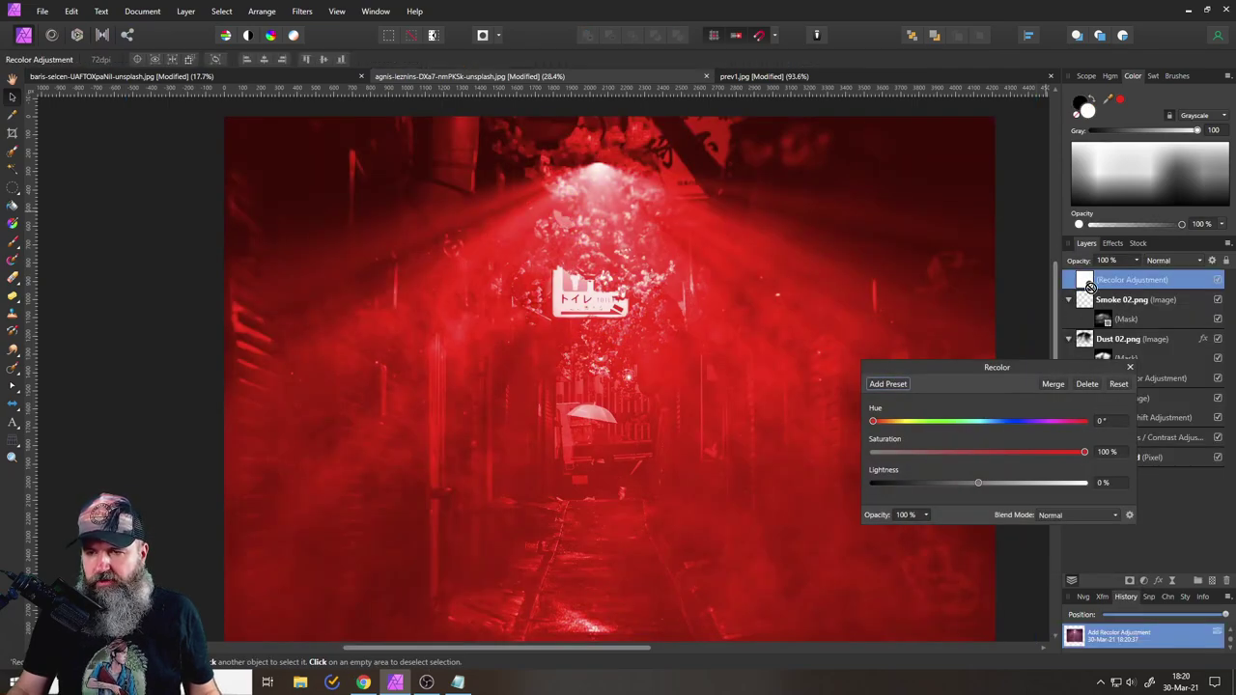
left_click_drag(1091, 295, 1097, 318)
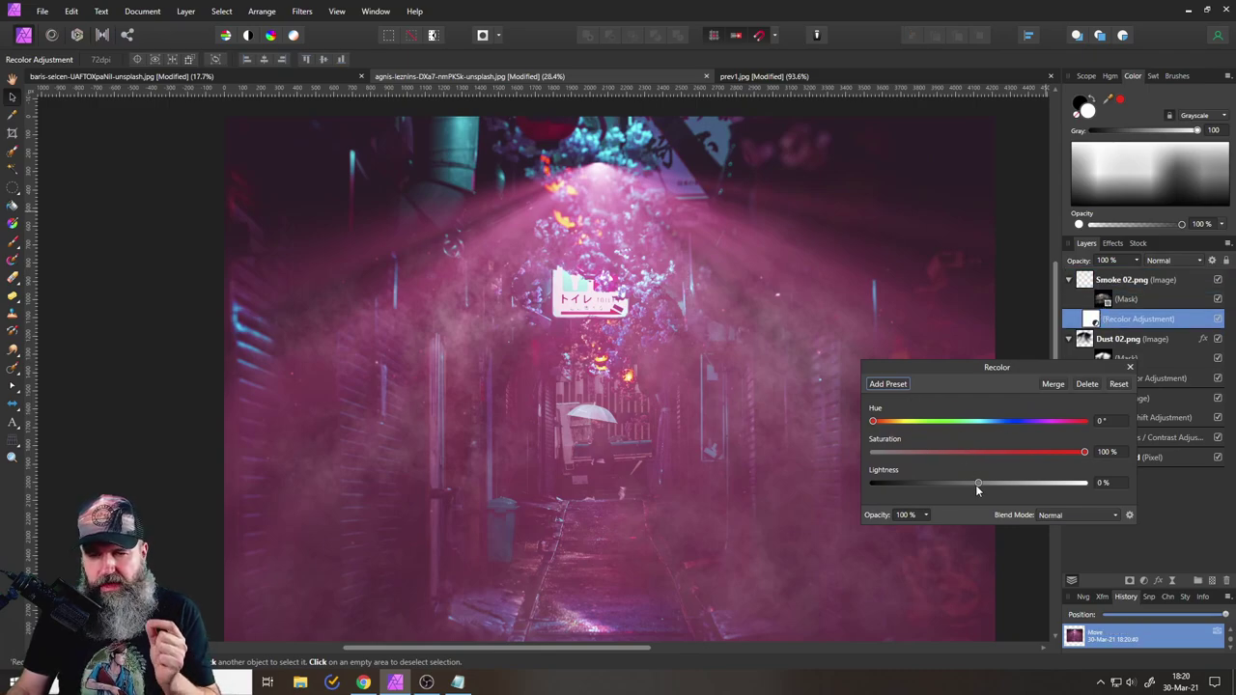
Set the Recolor to -9% lightness and a 303.1° magenta hue.
left_click_drag(978, 486, 975, 485)
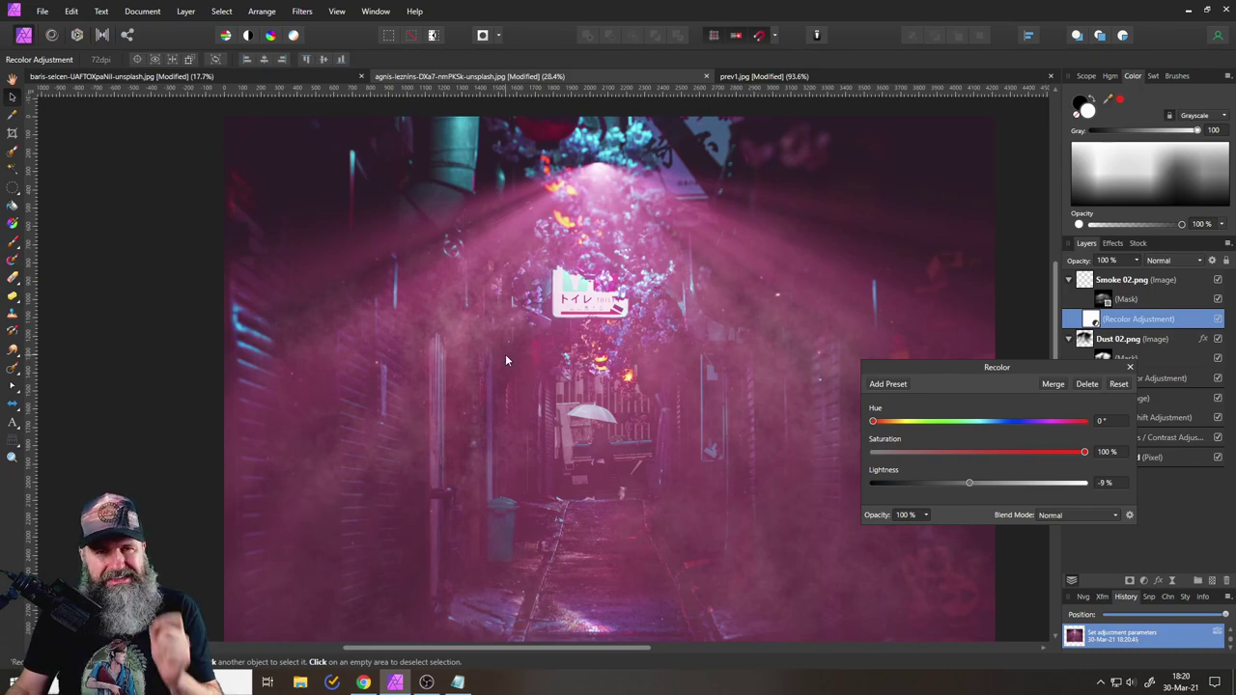
scroll(450, 340, "up", 5)
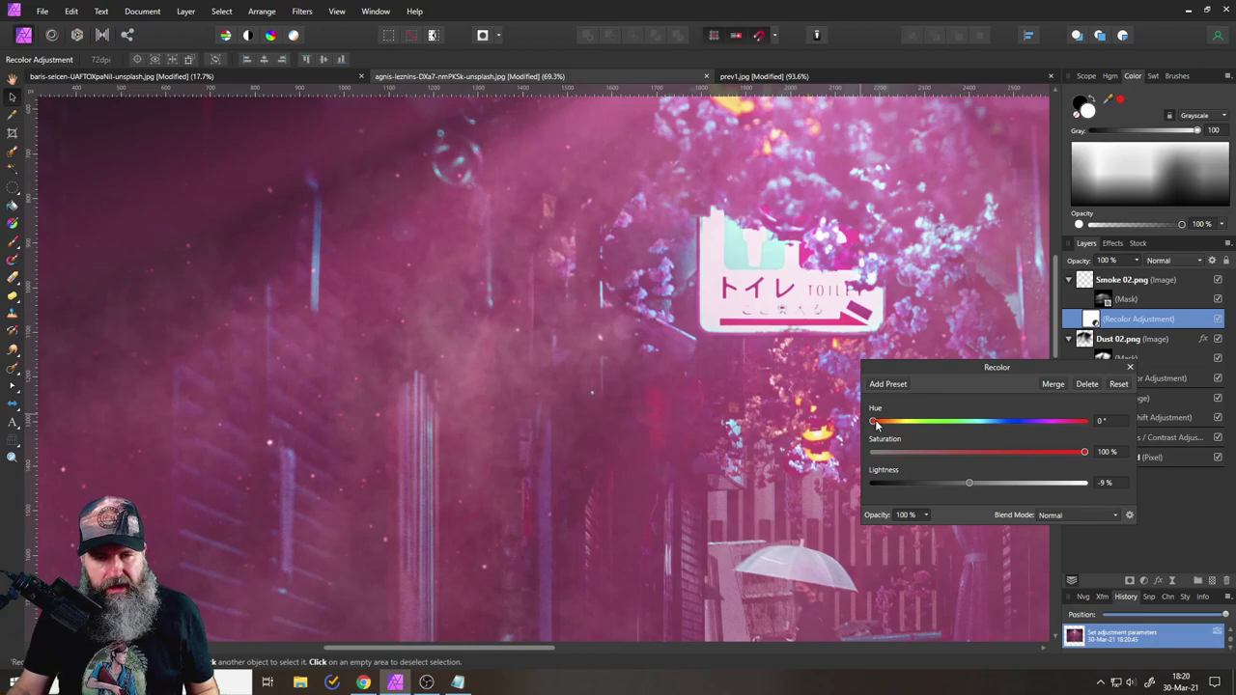
left_click_drag(876, 425, 1044, 427)
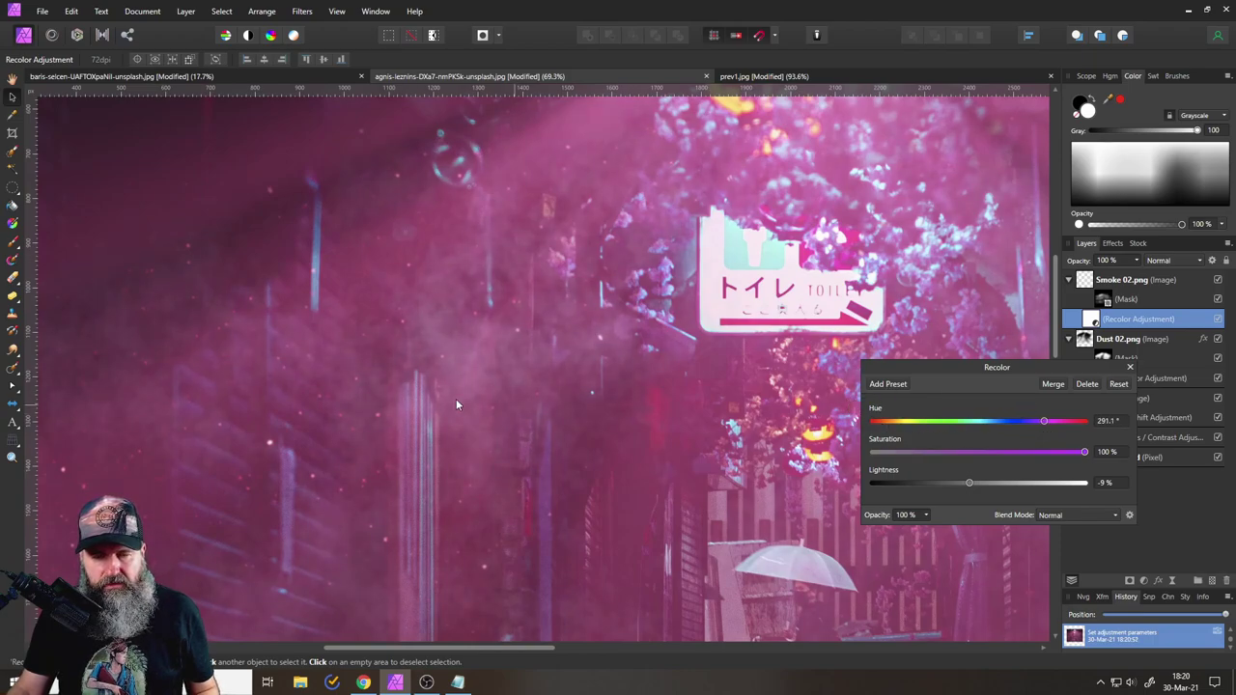
scroll(486, 355, "down", 5)
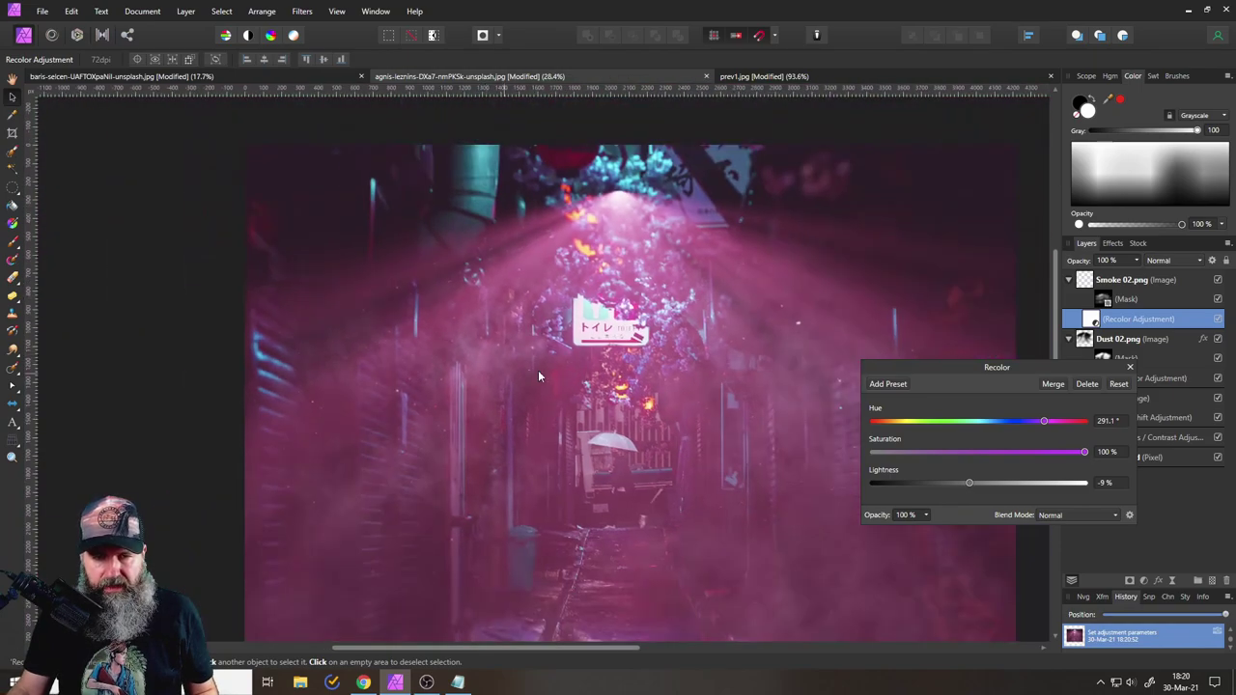
mouse_move(1046, 425)
left_mouse_down()
mouse_move(1063, 423)
mouse_move(1031, 428)
mouse_move(1060, 437)
left_mouse_up()
scroll(685, 402, "down", 2)
left_click_drag(697, 391, 654, 338)
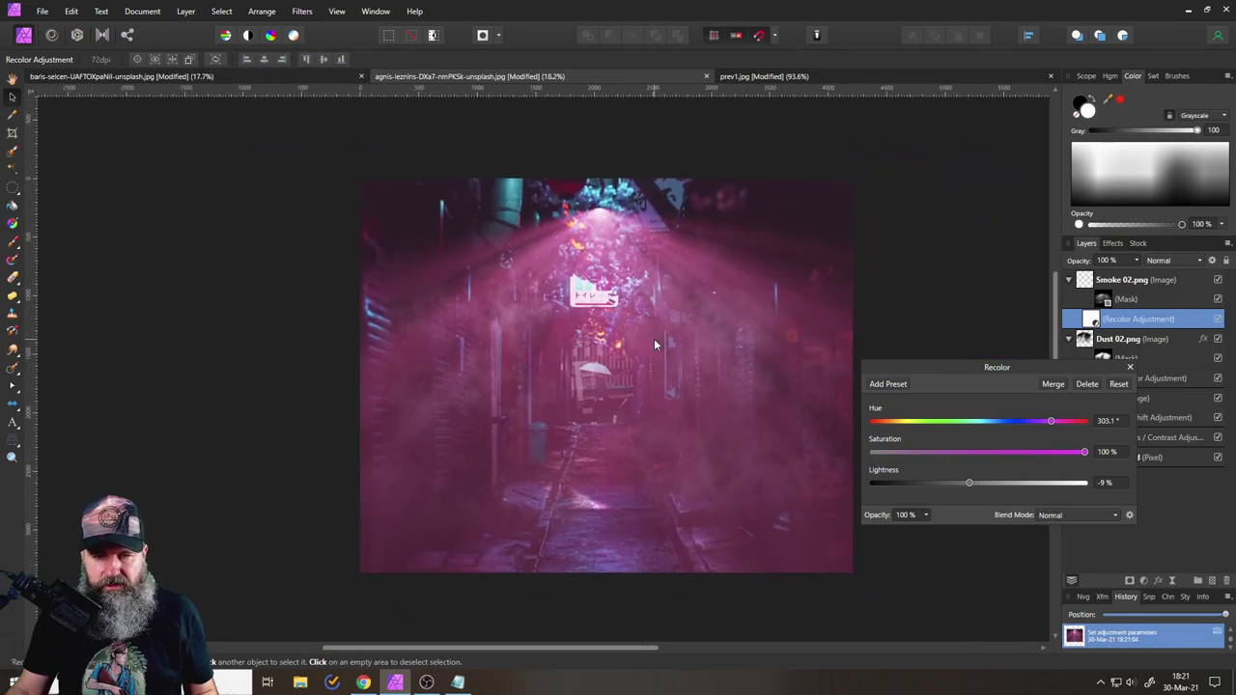
left_click(1130, 368)
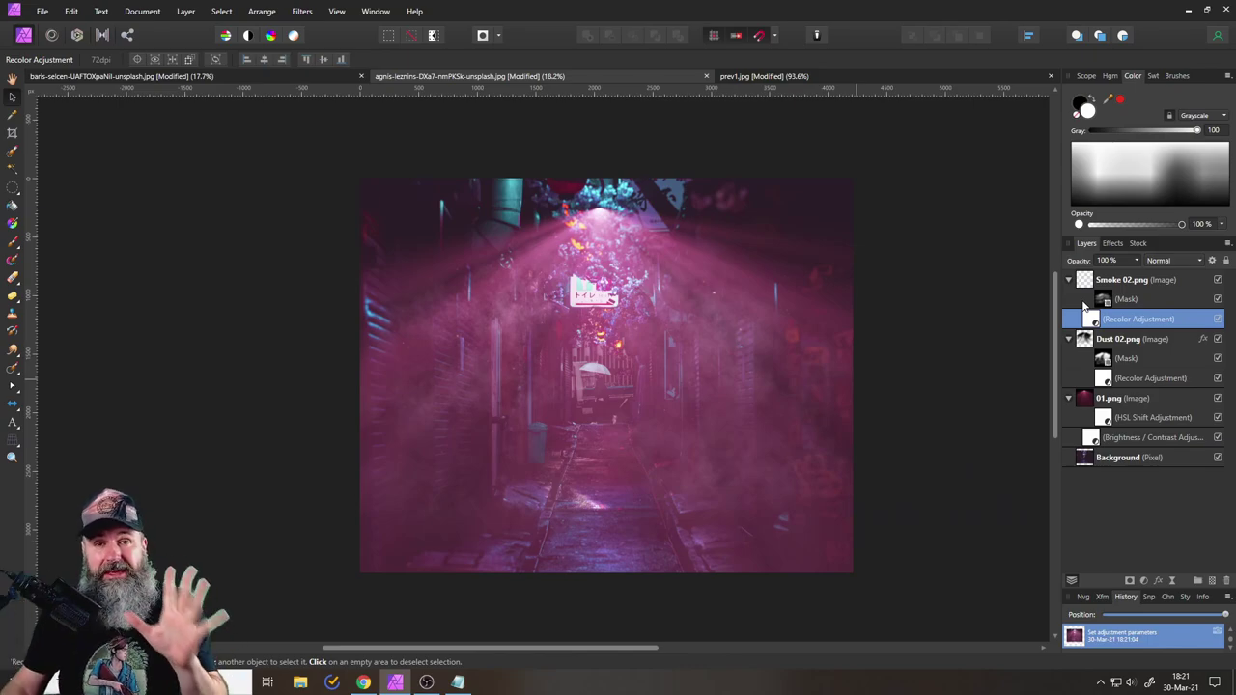
Add a mask to 01.png and draw a gradient down from the beam's top.
left_click(1095, 409)
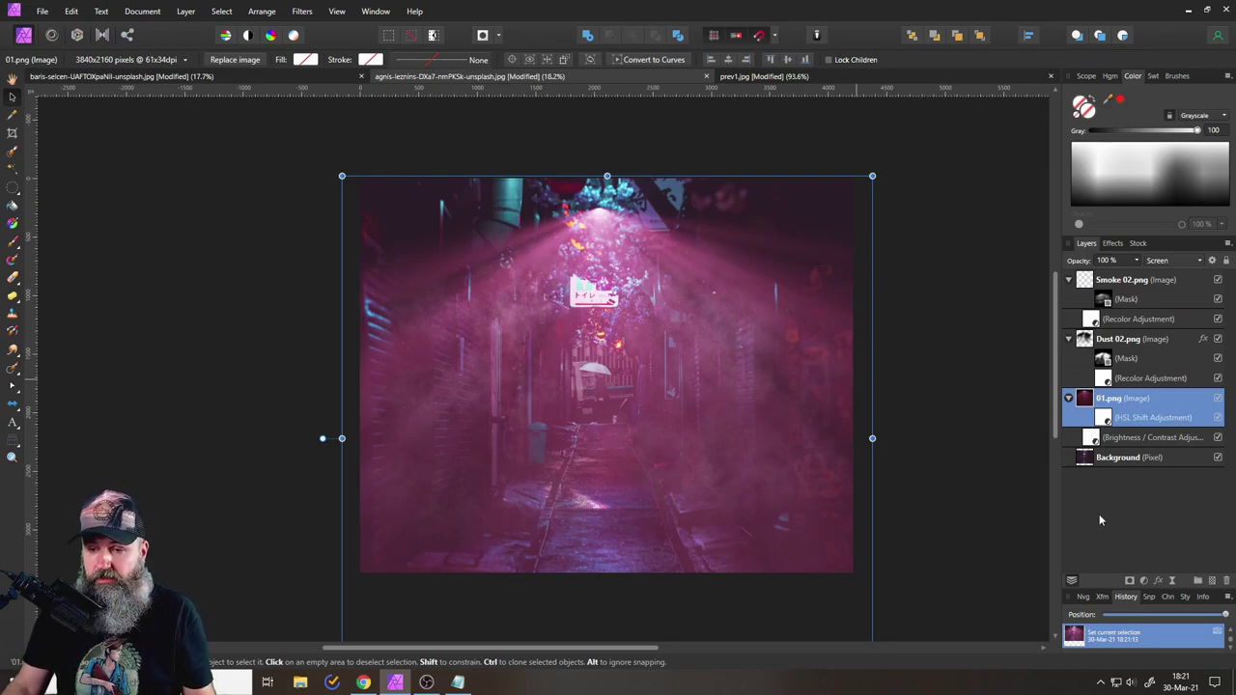
left_click(1129, 580)
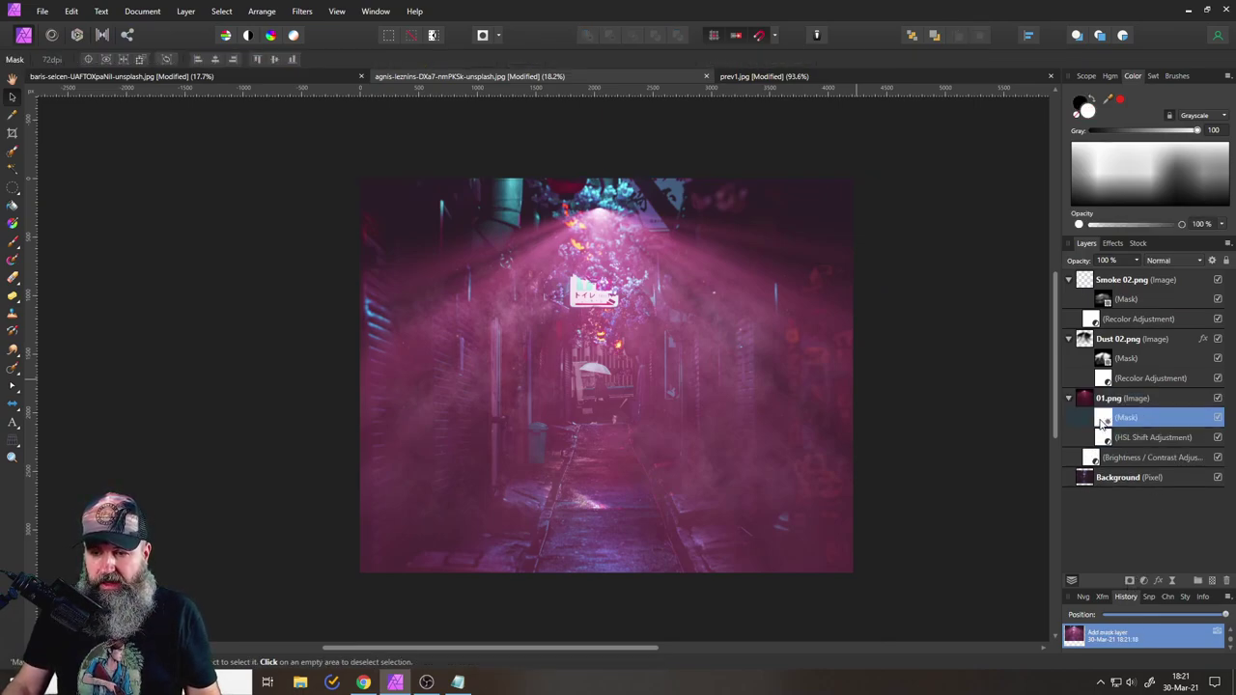
scroll(650, 342, "up", 1)
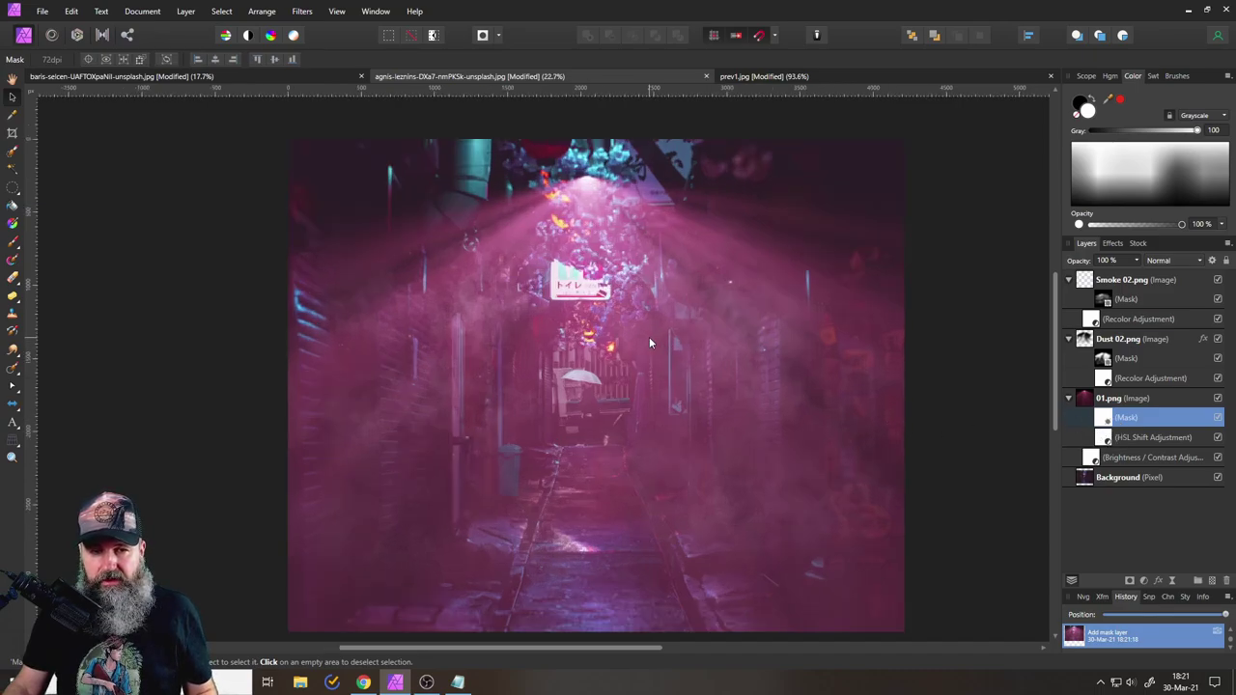
scroll(649, 339, "up", 1)
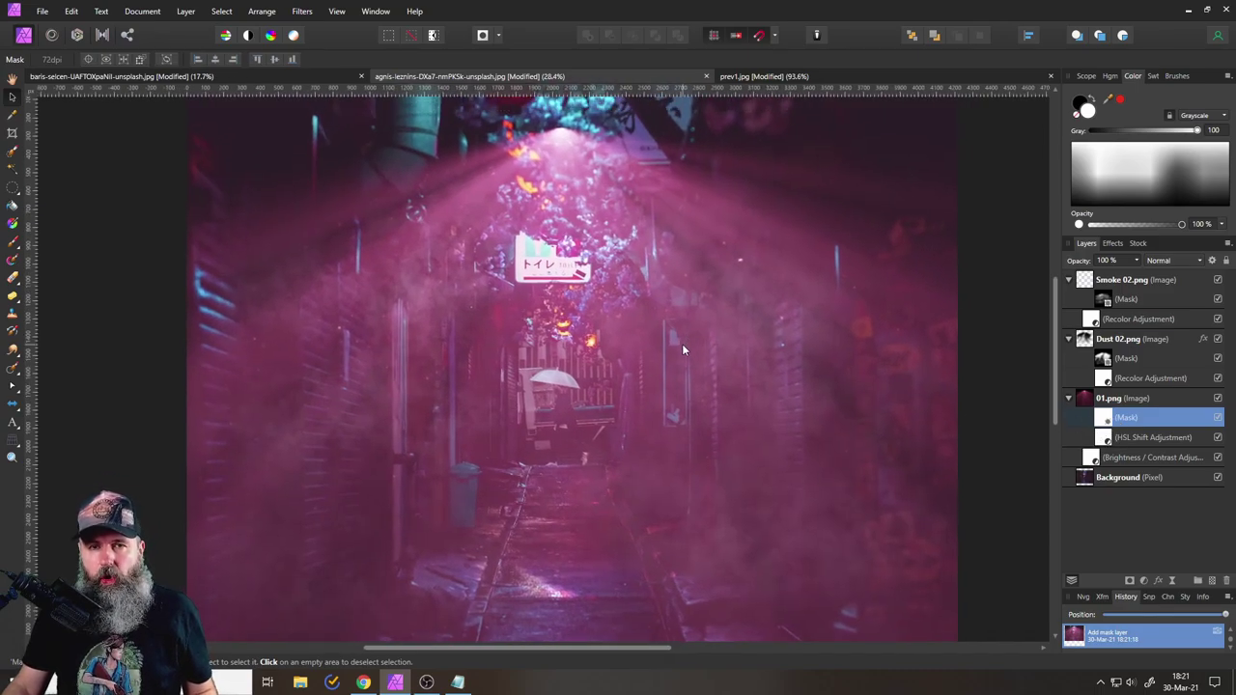
left_click(12, 223)
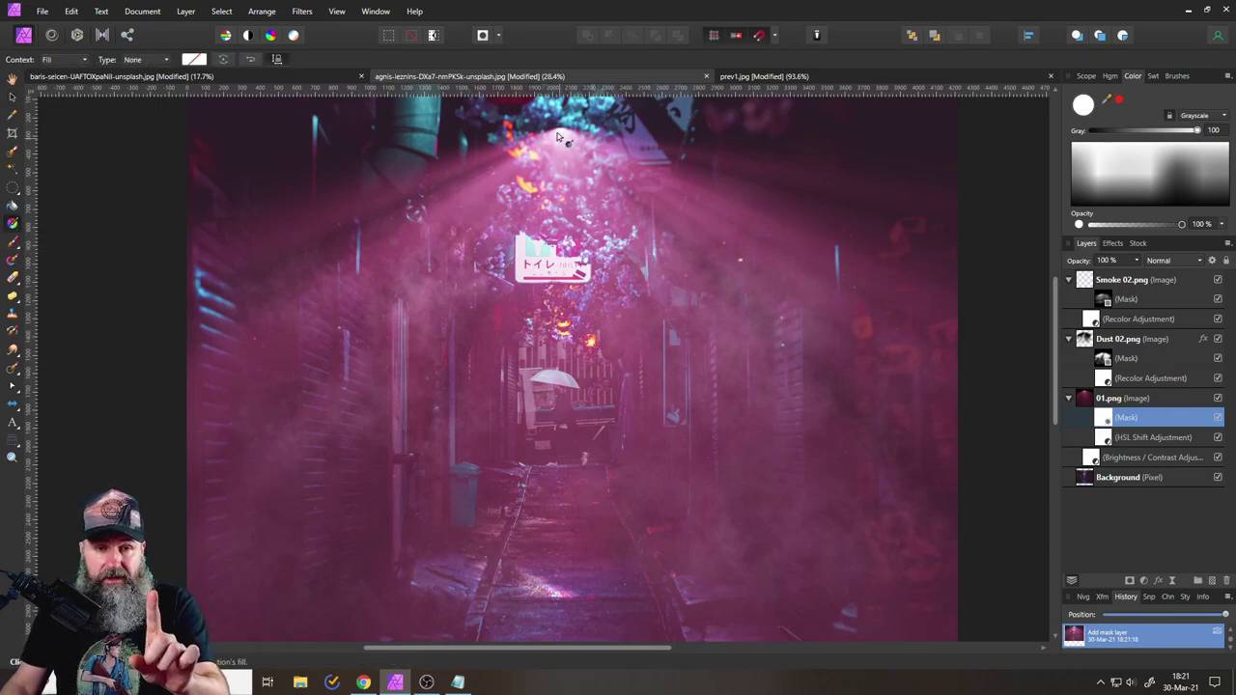
left_click_drag(558, 128, 584, 542)
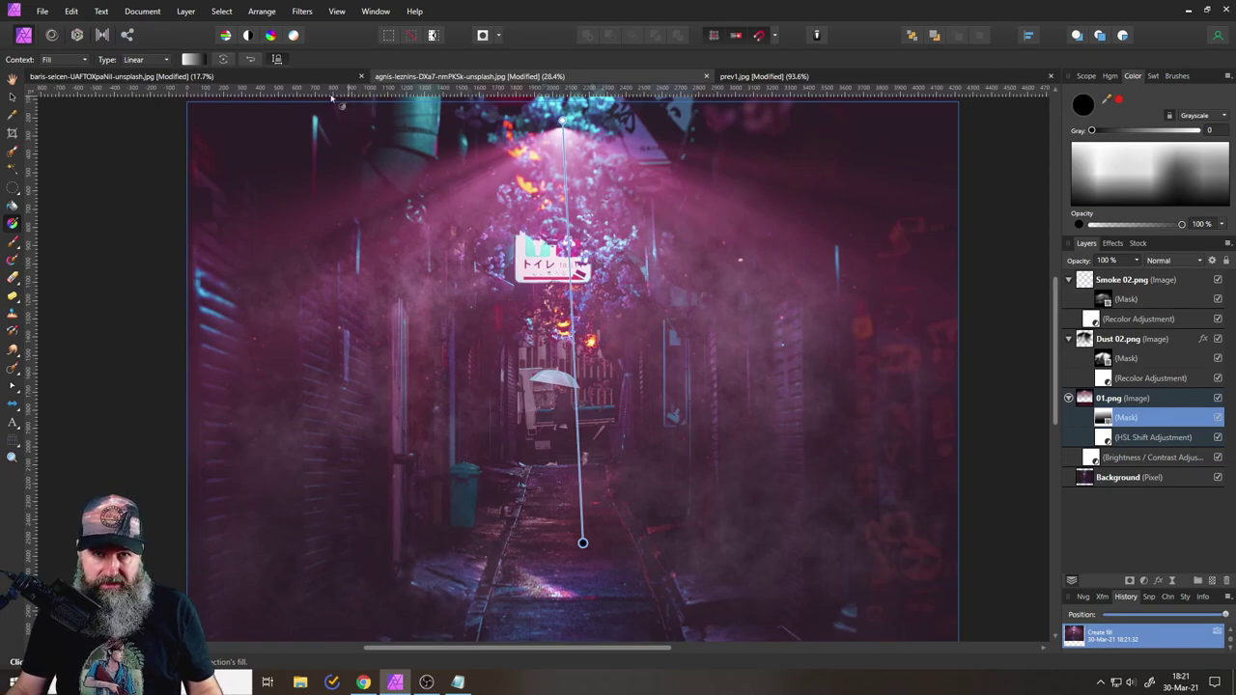
Make the mask gradient Radial, tighten its fade, and deselect to review.
left_click(132, 60)
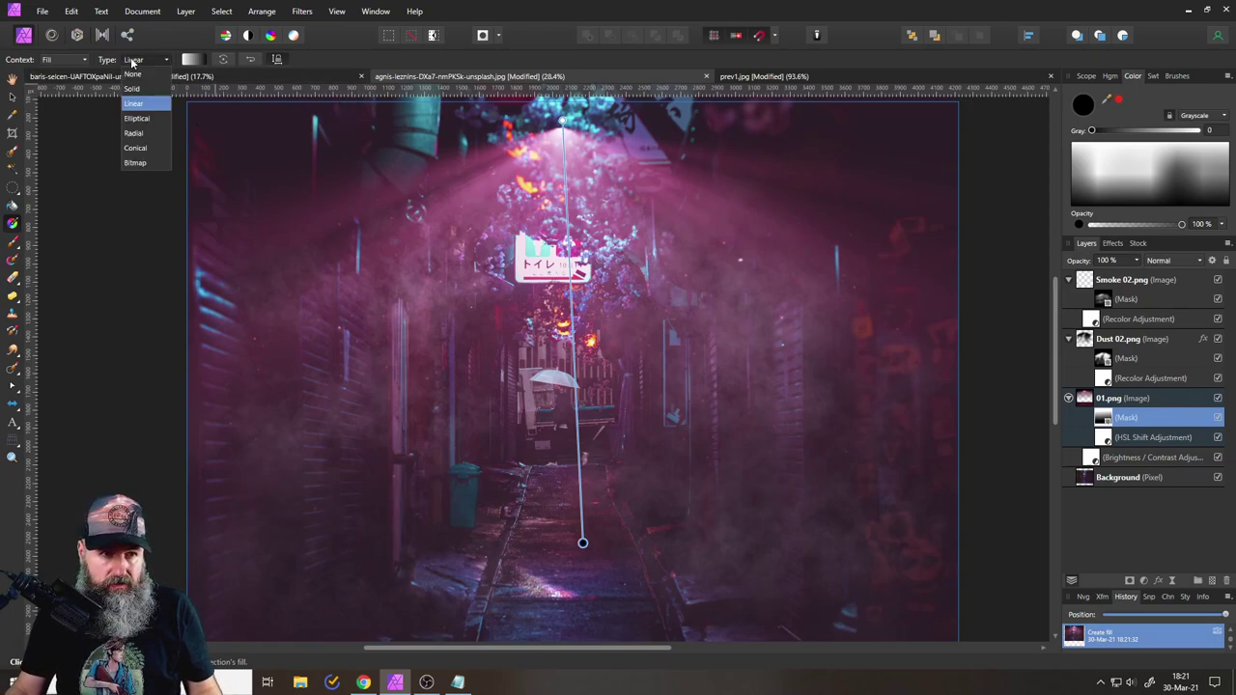
left_click(134, 133)
left_click_drag(582, 542, 572, 613)
scroll(583, 521, "down", 3)
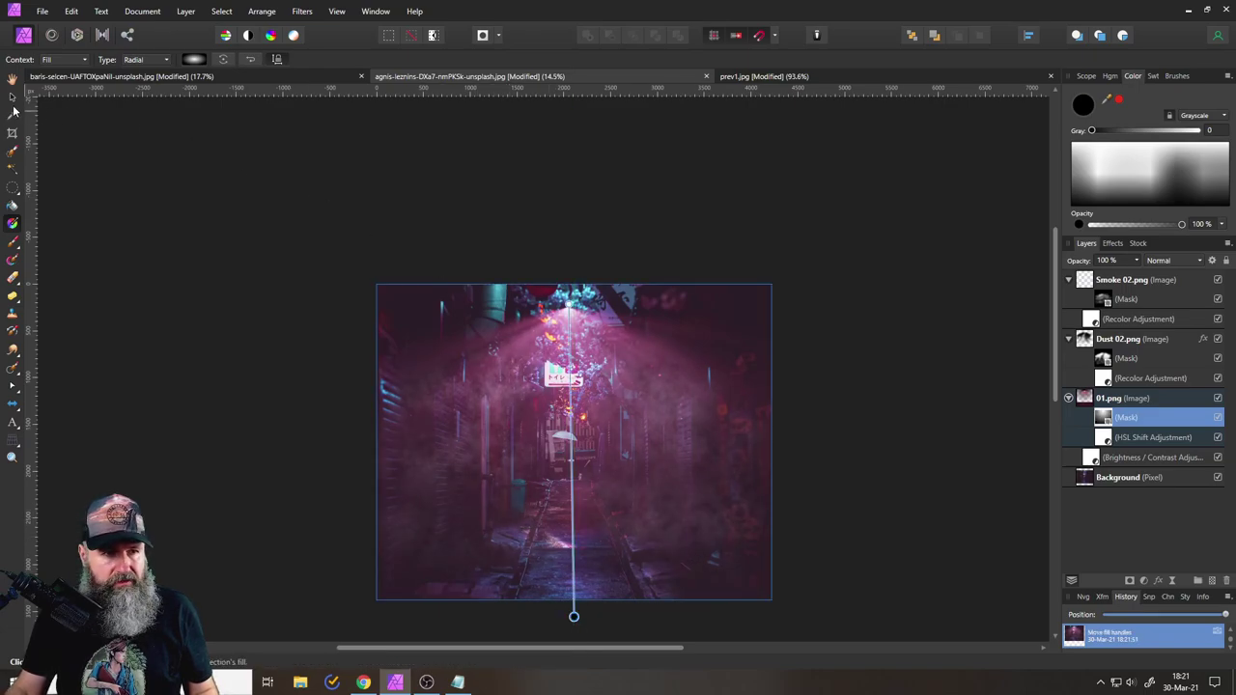
left_click(12, 100)
key("ctrl+d")
scroll(381, 325, "up", 3)
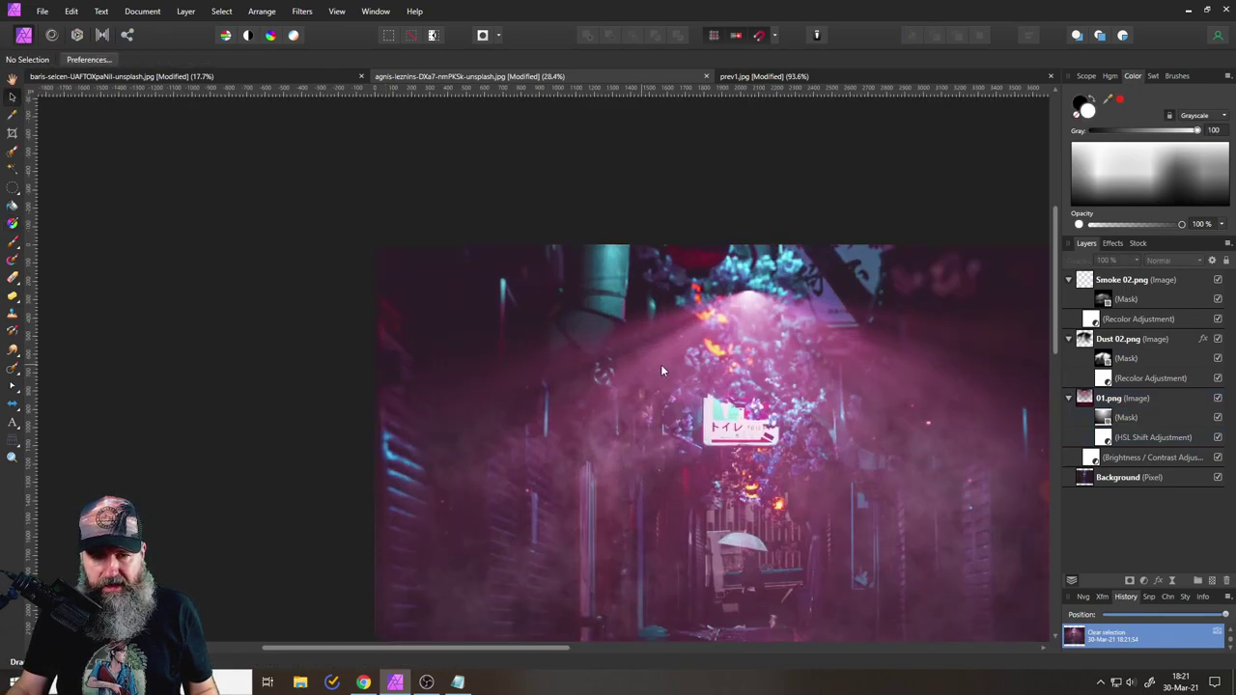
left_click_drag(661, 370, 465, 237)
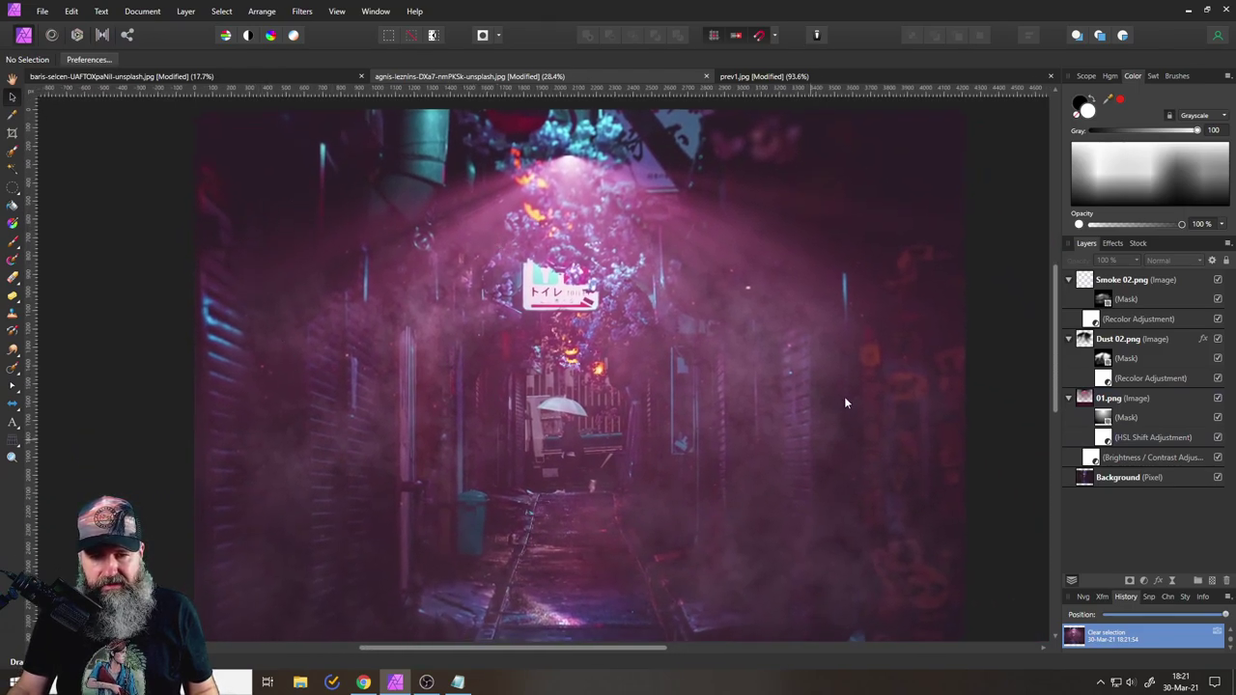
left_click_drag(850, 392, 840, 304)
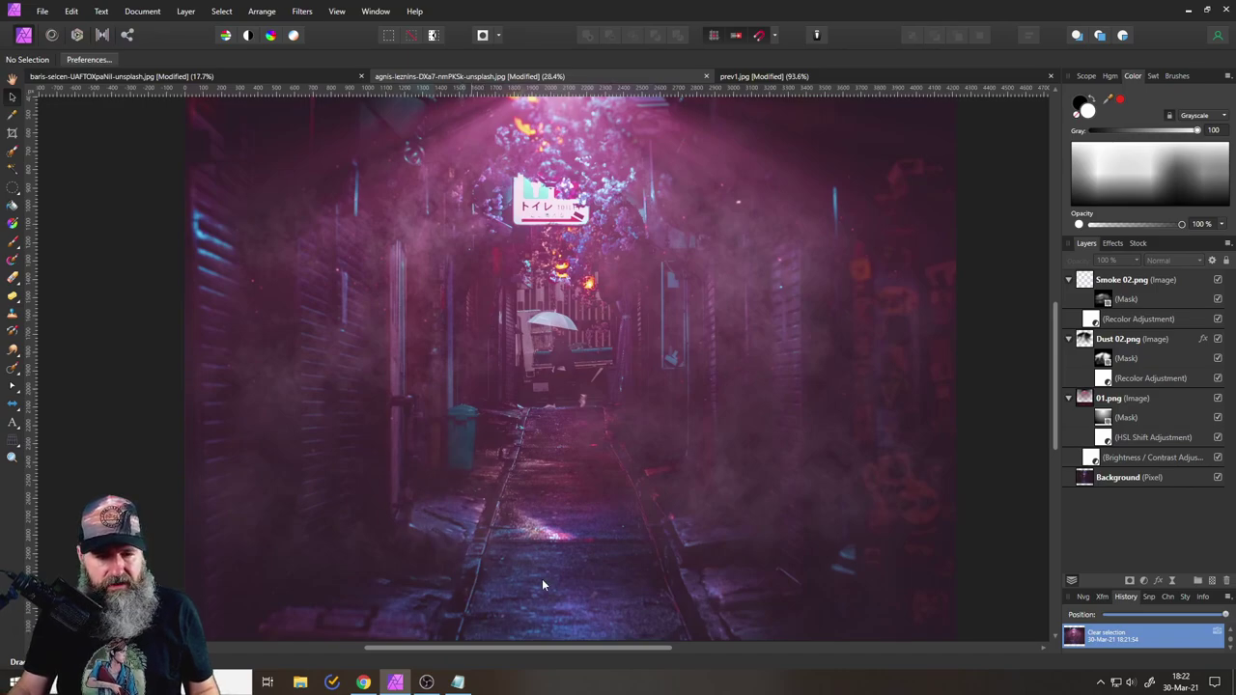
scroll(594, 570, "down", 1)
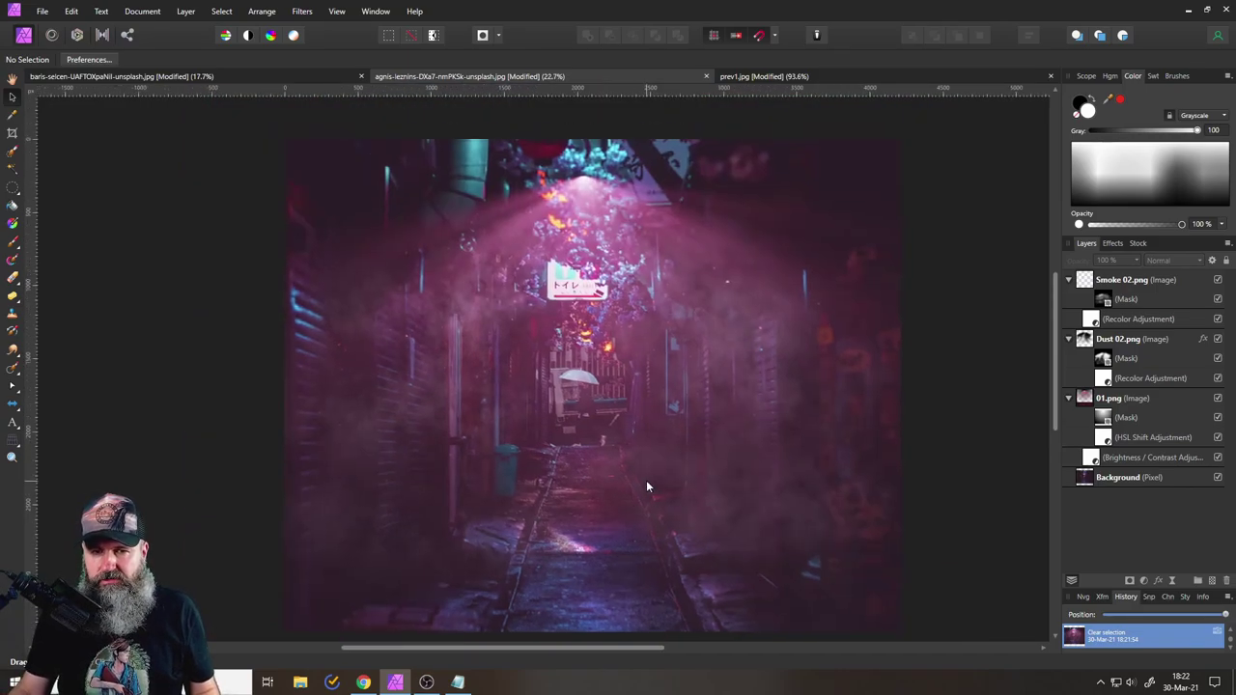
In the winged woman portrait, place 04.png from the Light Beams/22_5 degree folder.
left_click(240, 77)
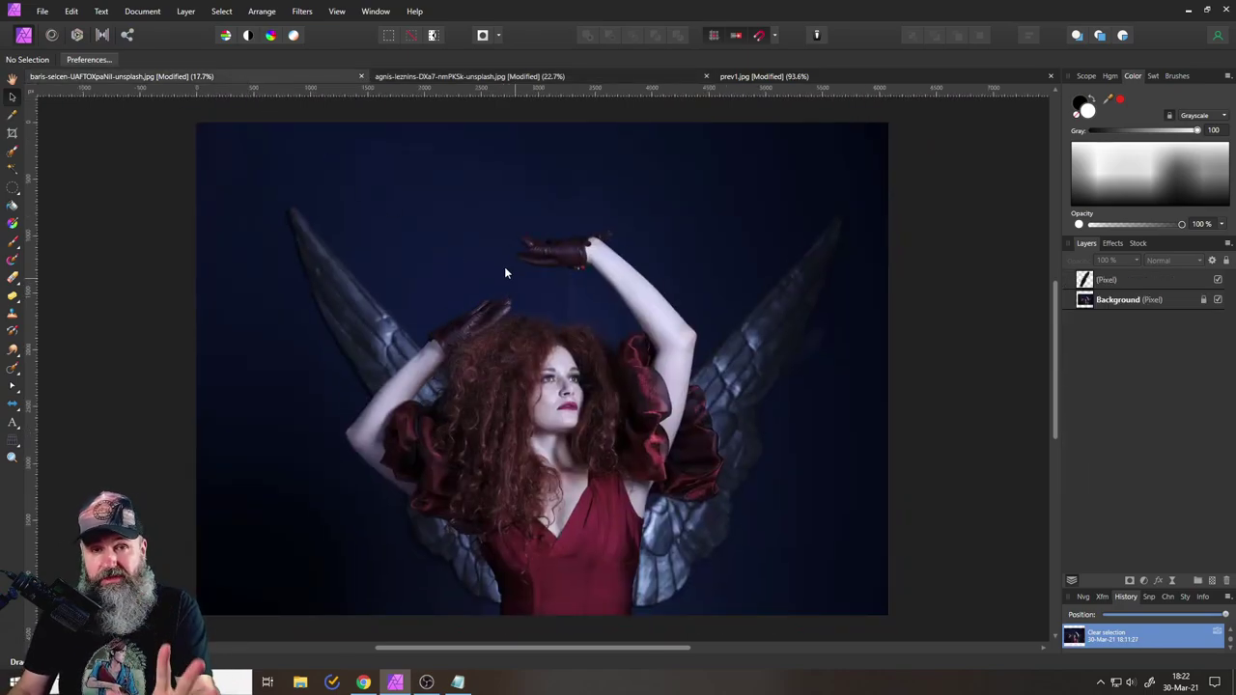
left_click(43, 11)
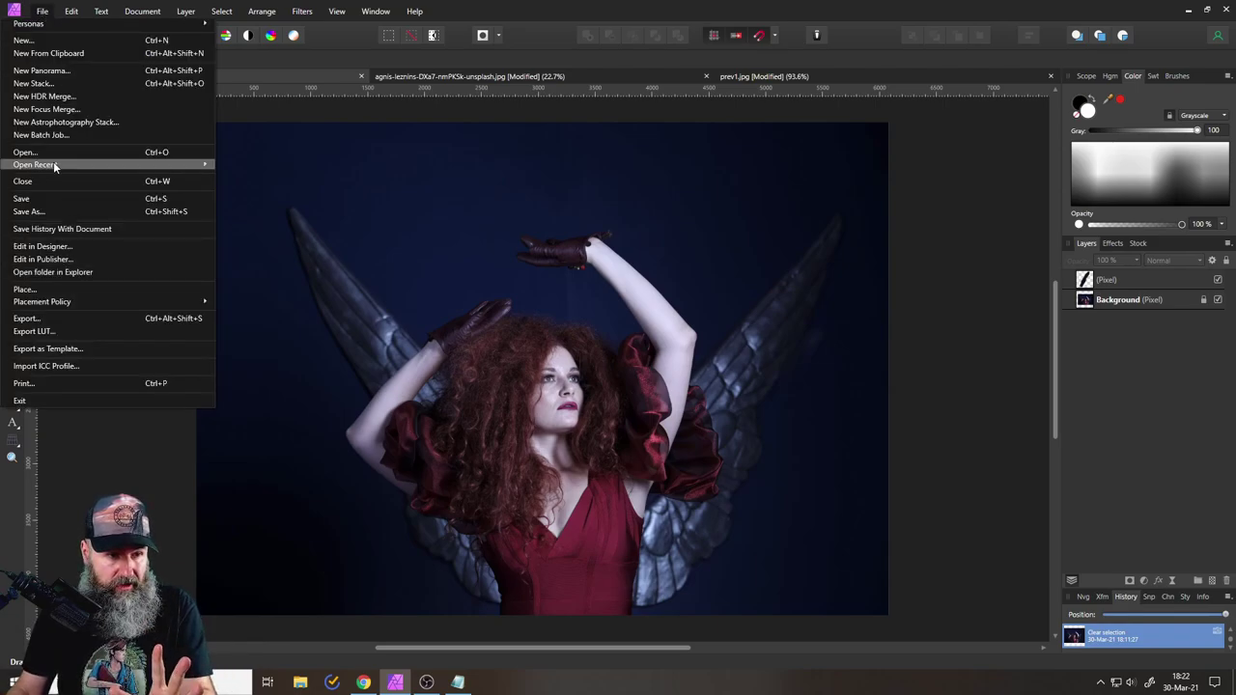
left_click(27, 289)
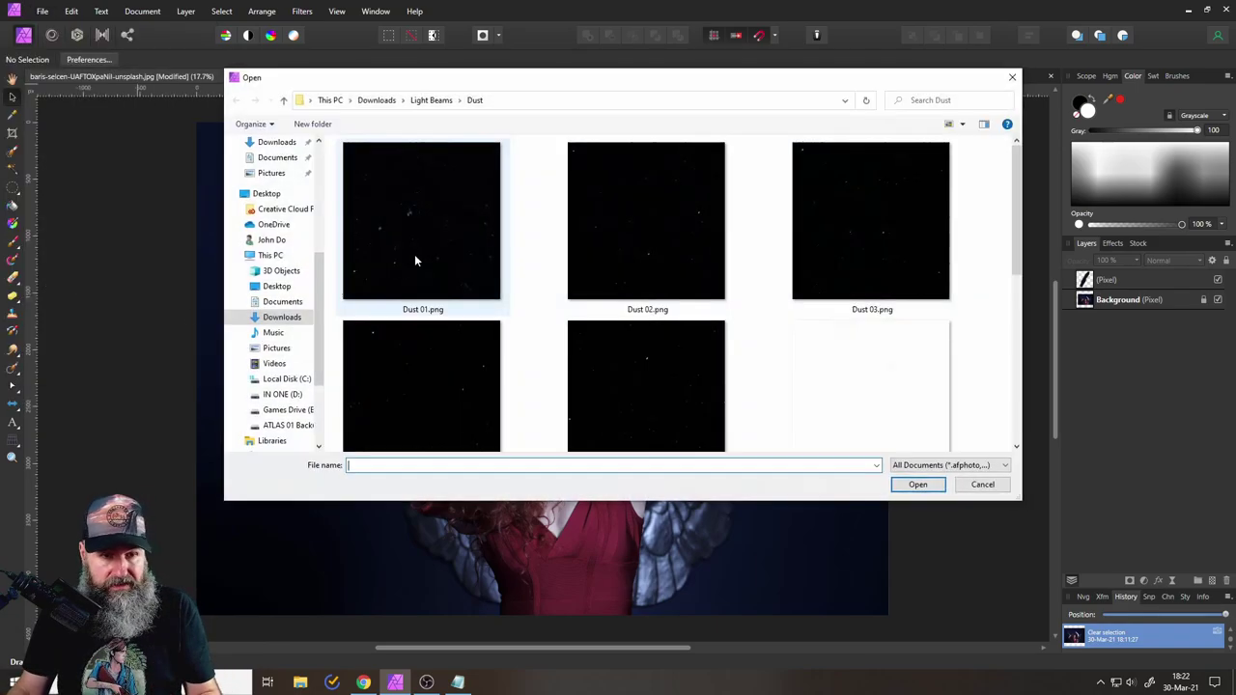
left_click(418, 103)
double_click(354, 162)
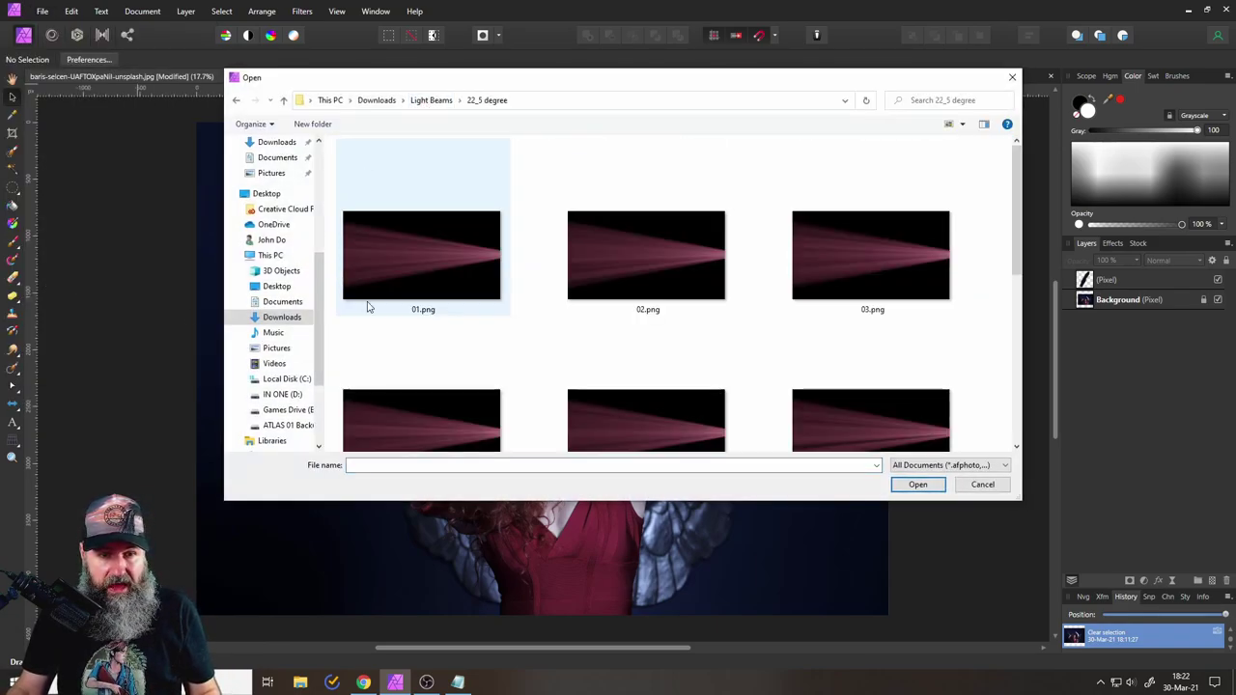
double_click(443, 401)
left_click(536, 353)
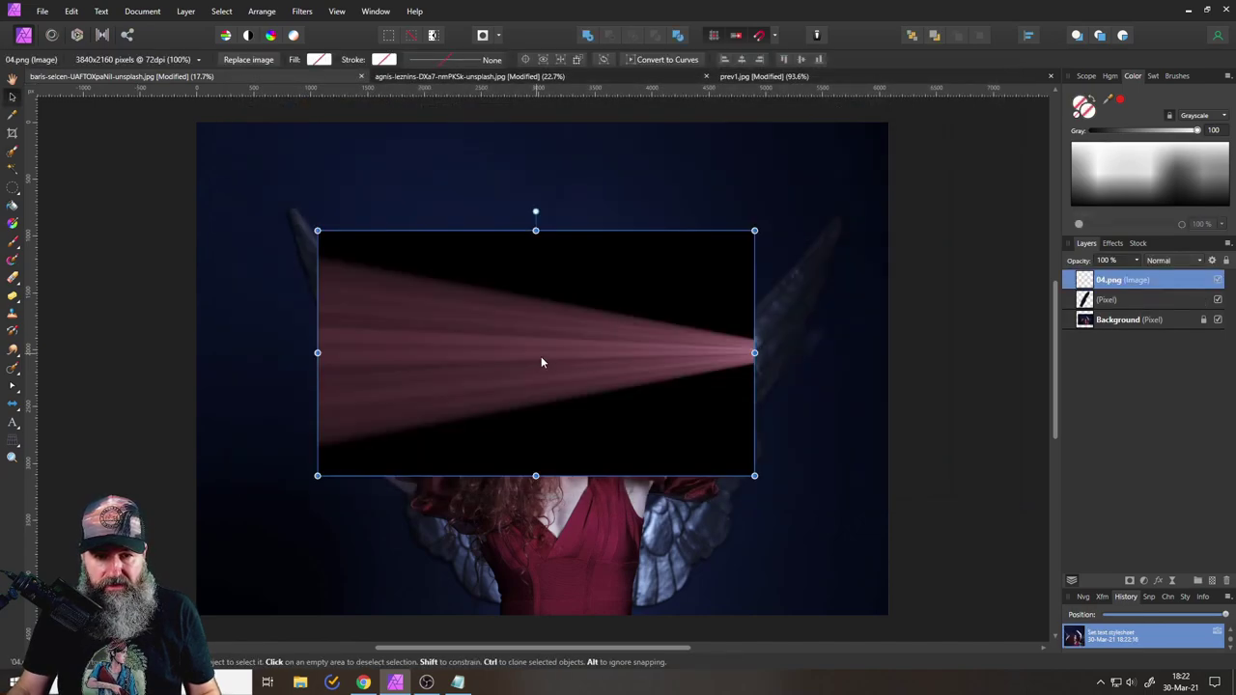
Enlarge and rotate the beam across the portrait and set it to Screen blending.
left_click_drag(755, 231, 952, 119)
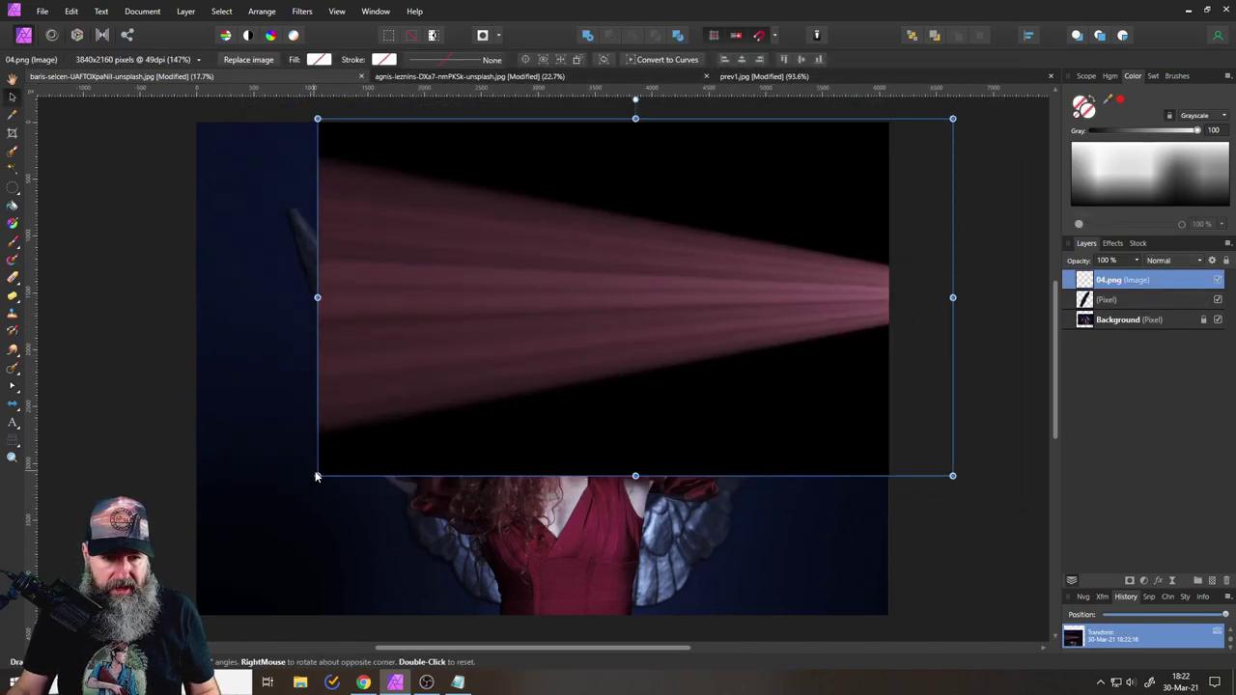
left_click_drag(317, 475, 32, 640)
scroll(269, 273, "down", 3)
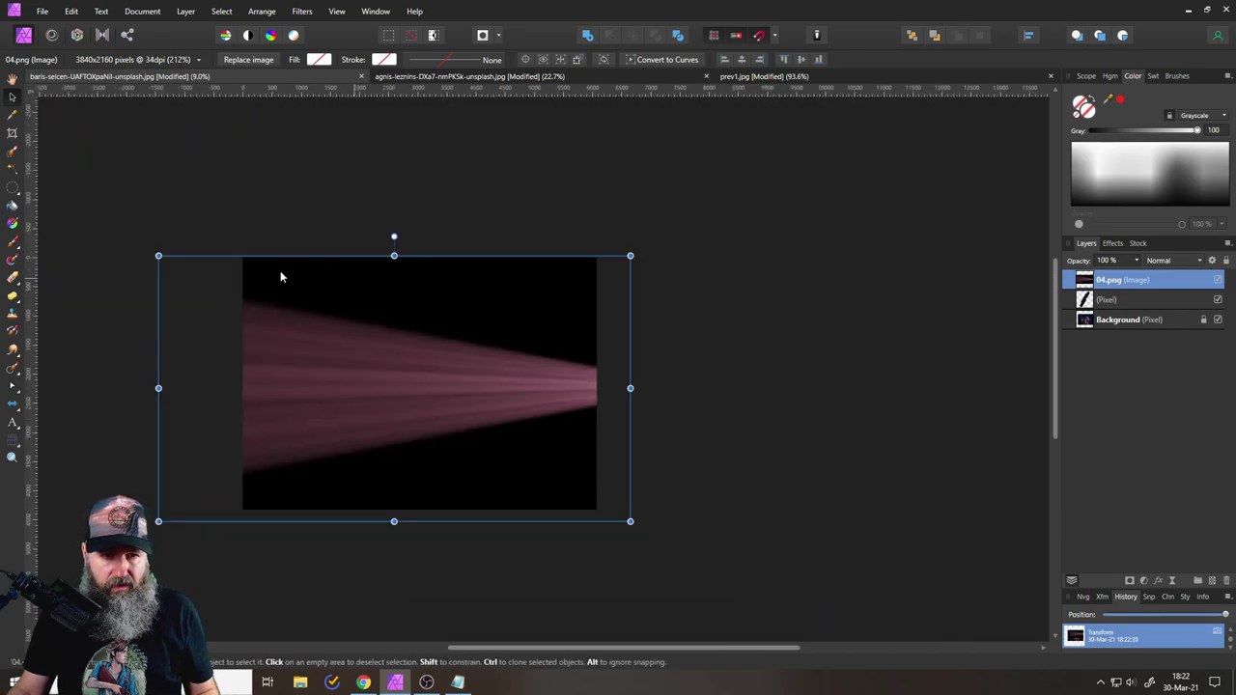
left_click_drag(394, 237, 314, 279)
left_click_drag(409, 357, 426, 345)
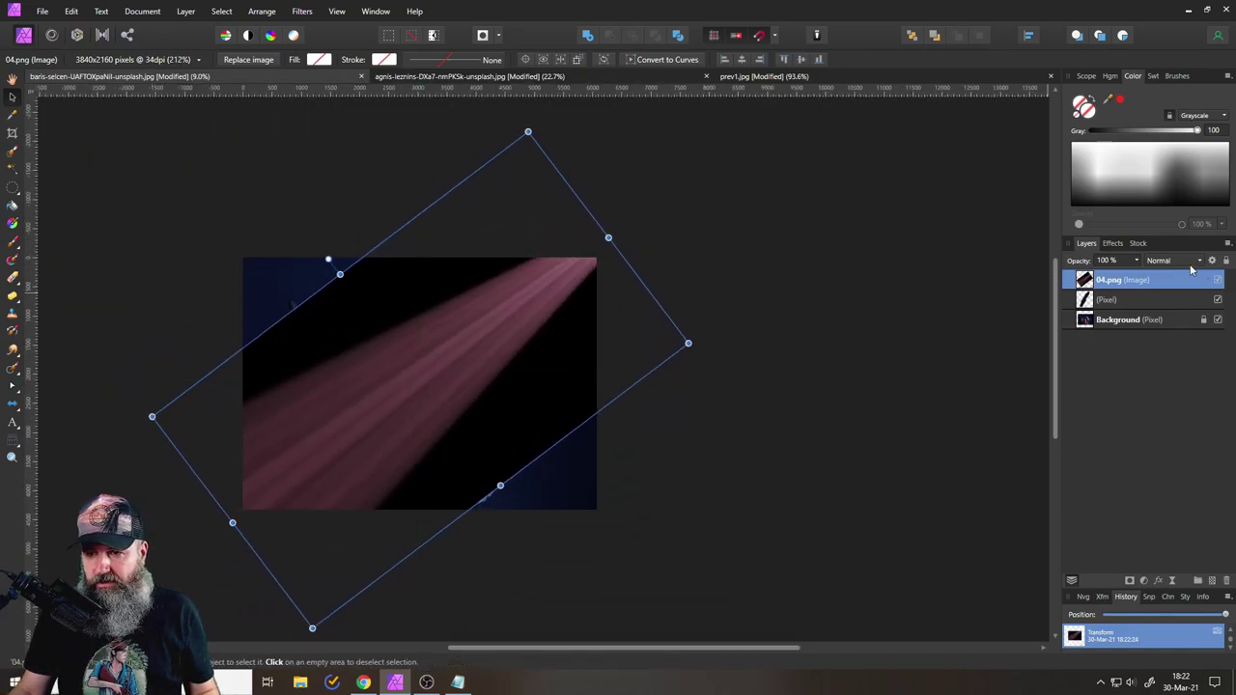
left_click(1189, 261)
left_click(1156, 384)
Enlarge, reposition and rotate the beam further to about 42°.
scroll(367, 406, "up", 3)
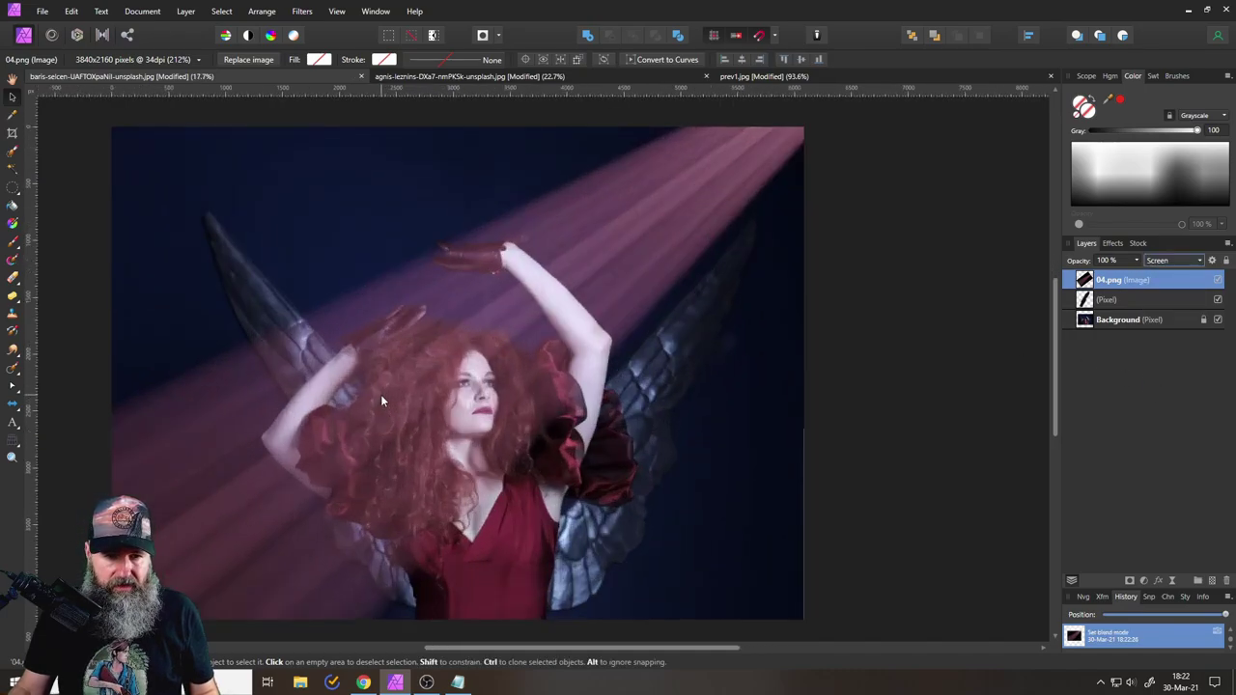
left_click(380, 401)
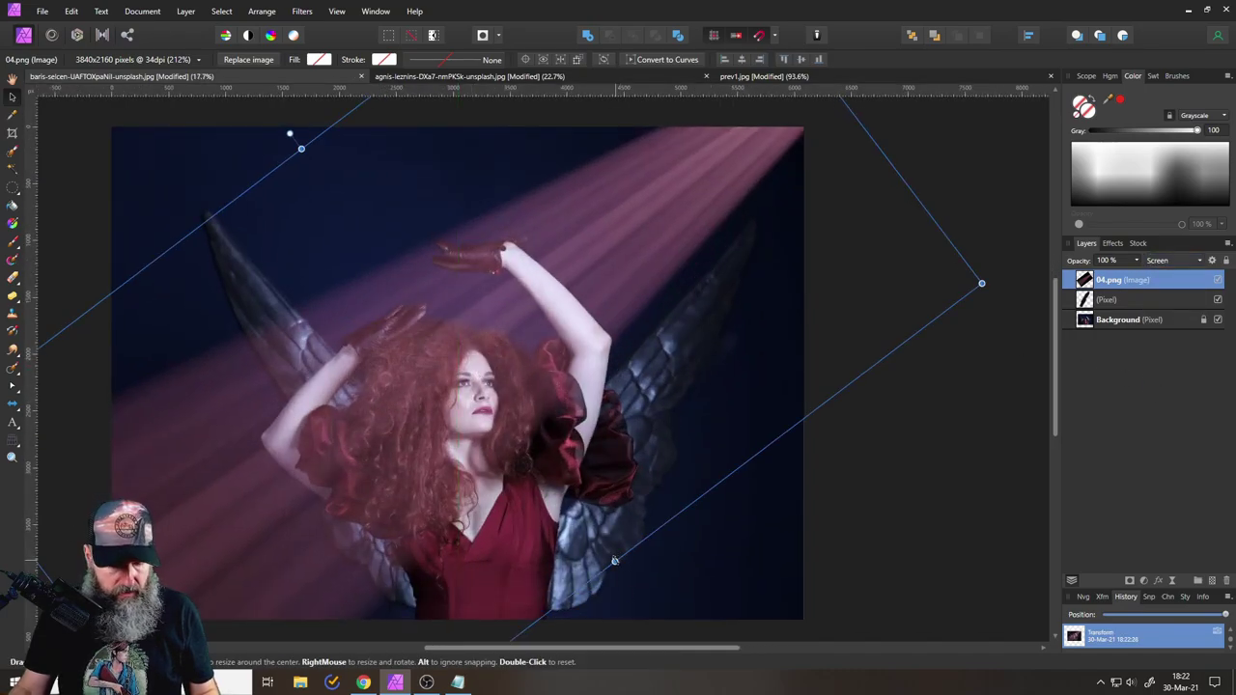
left_click_drag(614, 560, 681, 637)
left_click_drag(520, 428, 580, 457)
scroll(666, 347, "down", 2)
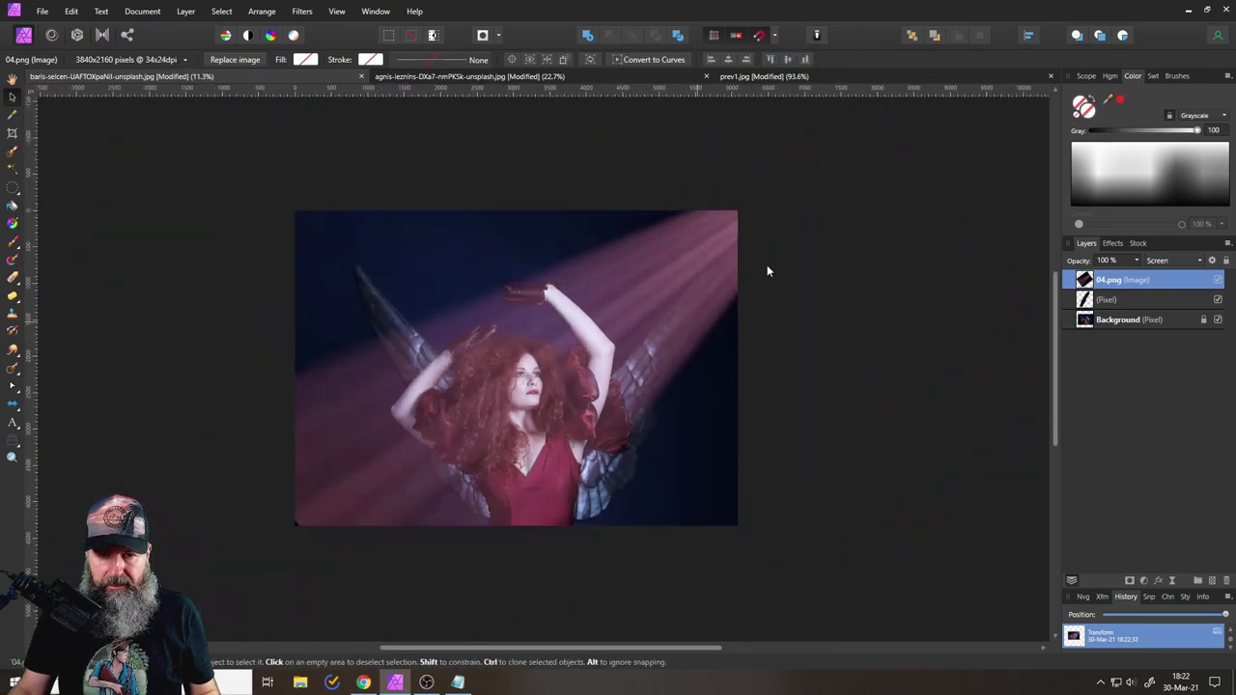
left_click_drag(412, 169, 381, 197)
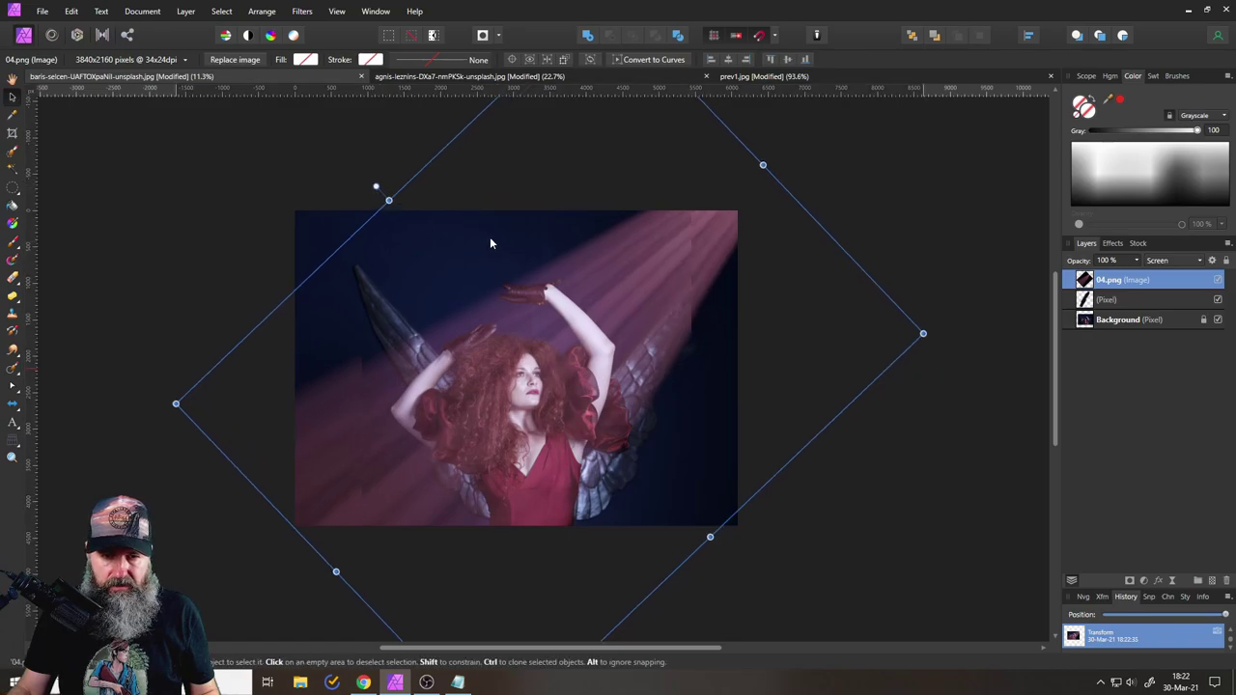
Nest an HSL adjustment in 04.png with a 52.1° hue shift and 22% saturation.
left_click(1146, 579)
left_click(1059, 294)
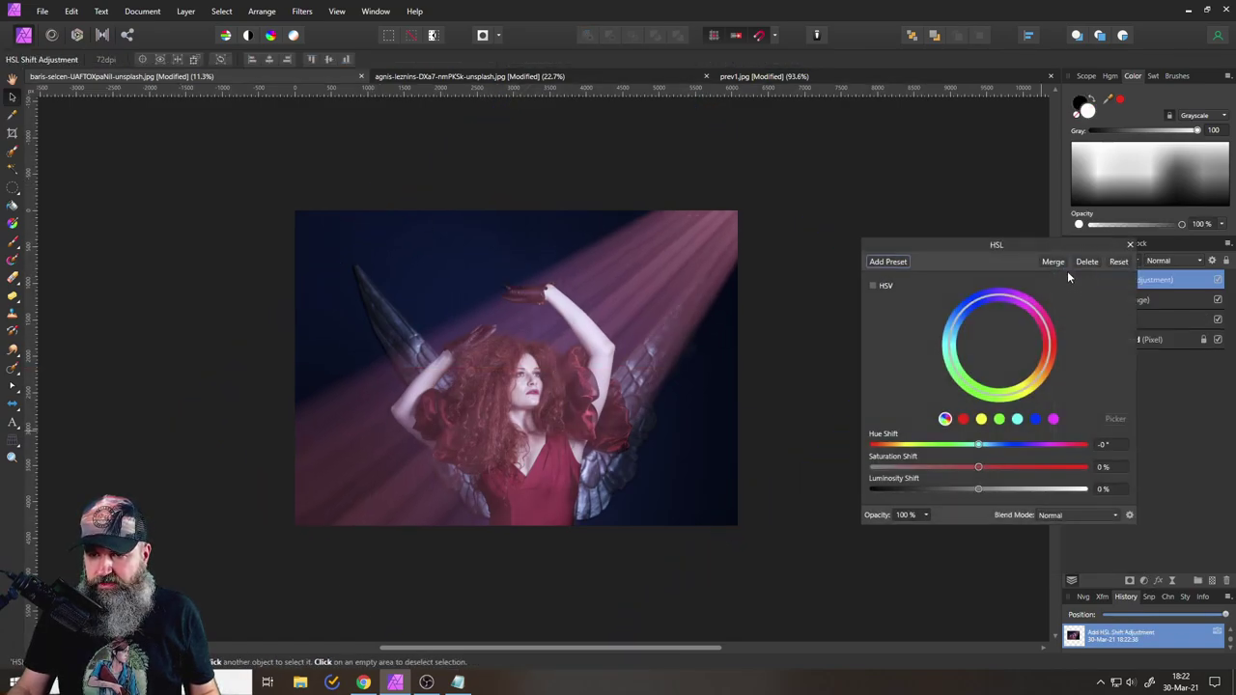
left_click_drag(1063, 245, 932, 245)
left_click_drag(1095, 302, 1087, 300)
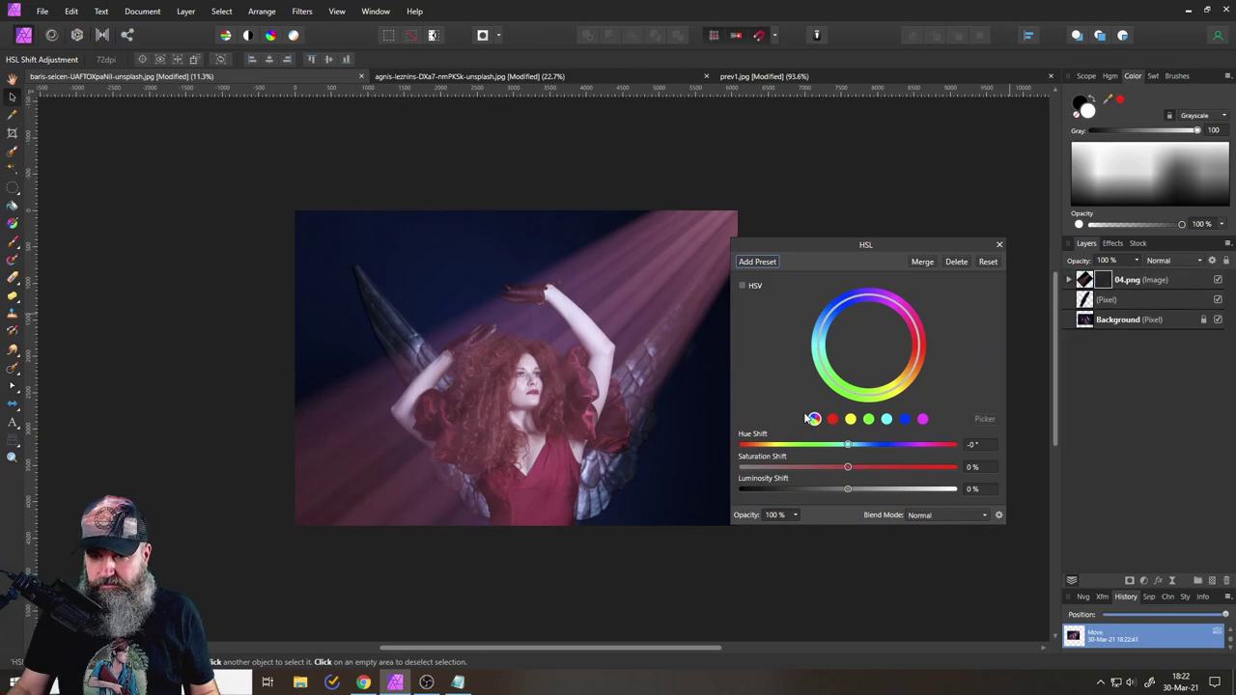
left_click_drag(847, 446, 879, 445)
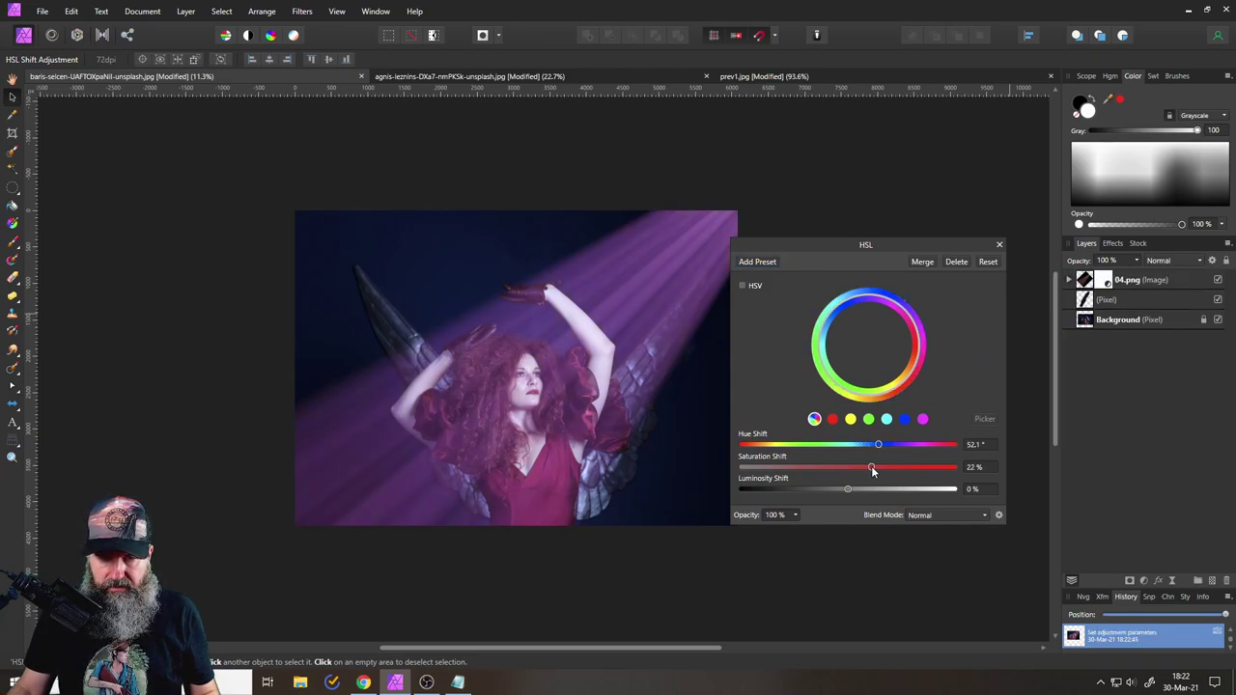
left_click(1000, 245)
Nest a Brightness / Contrast adjustment in 04.png at -15% brightness and 36% contrast.
left_click(1144, 581)
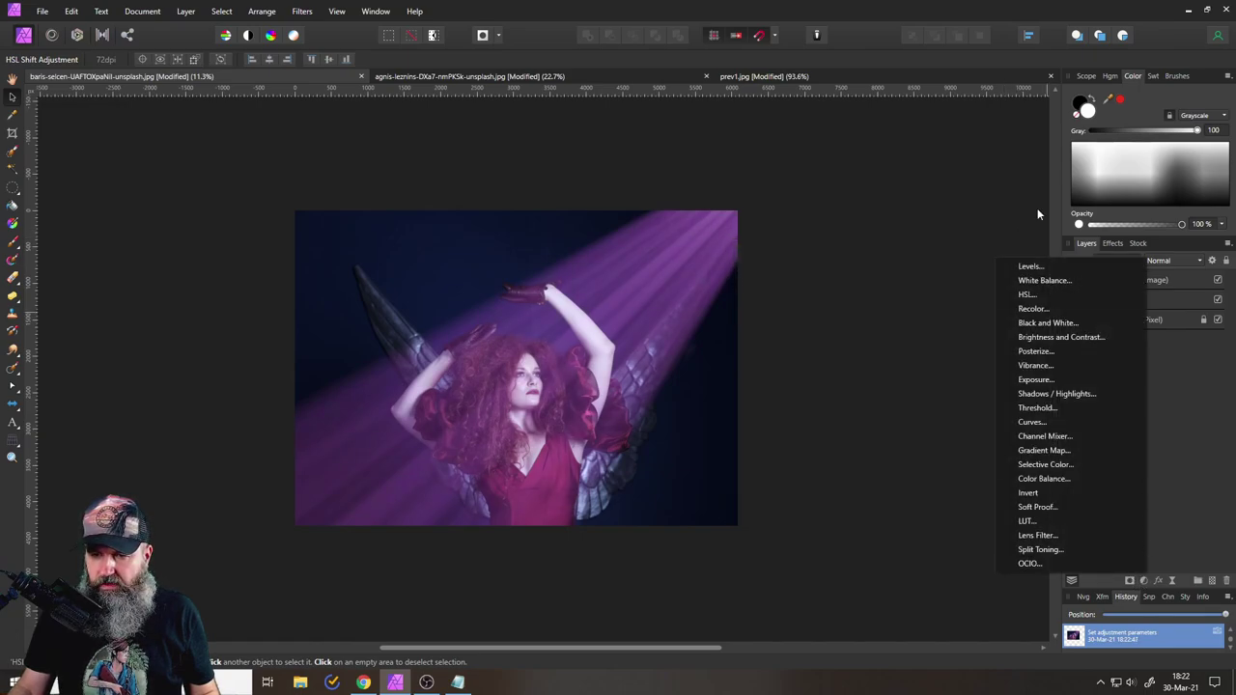
left_click(1049, 338)
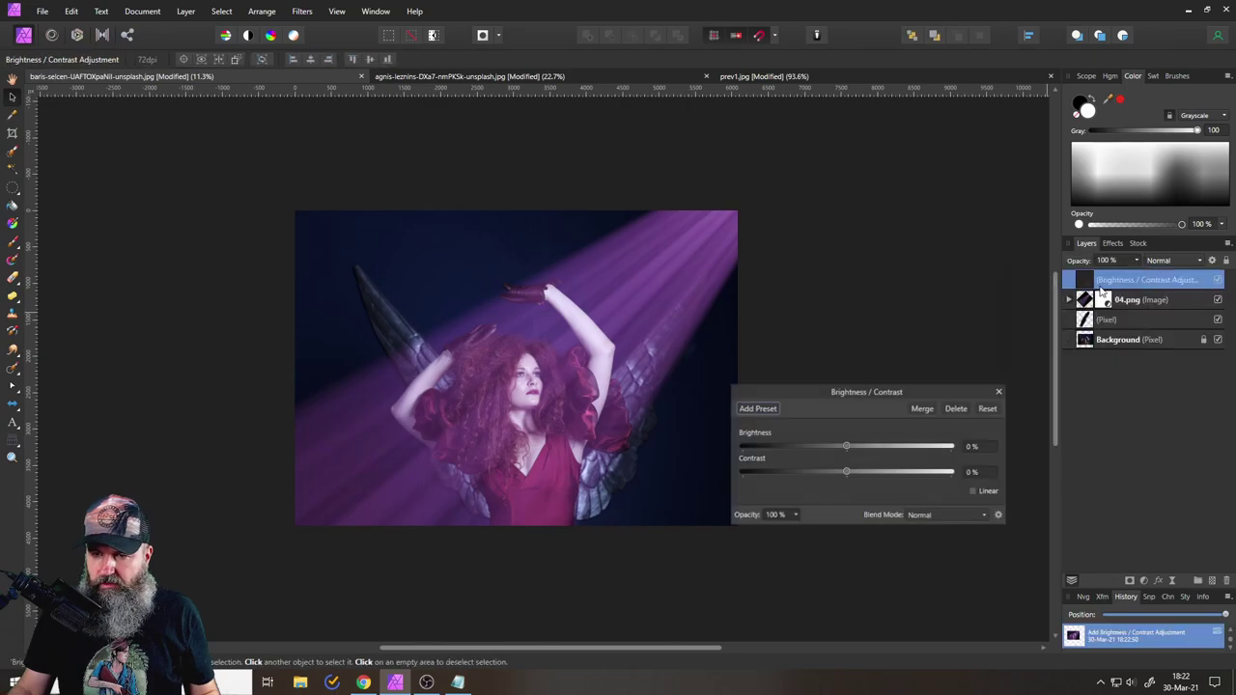
left_click_drag(1095, 302, 1097, 302)
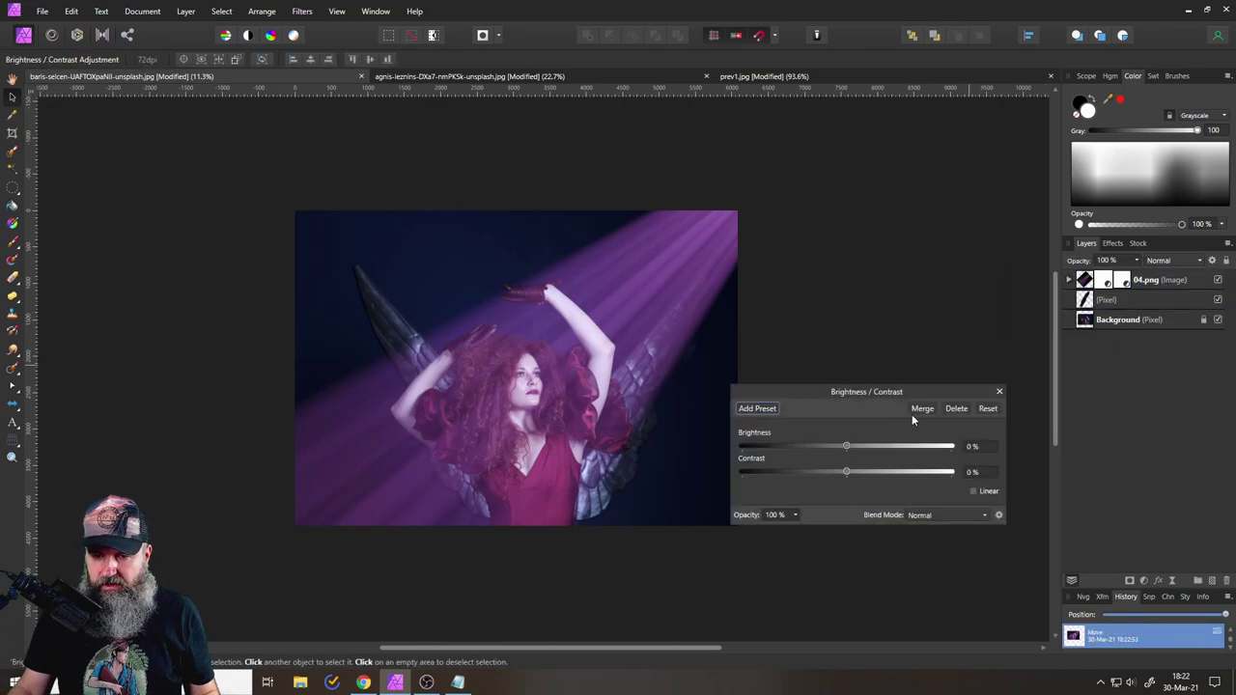
left_click_drag(847, 447, 879, 473)
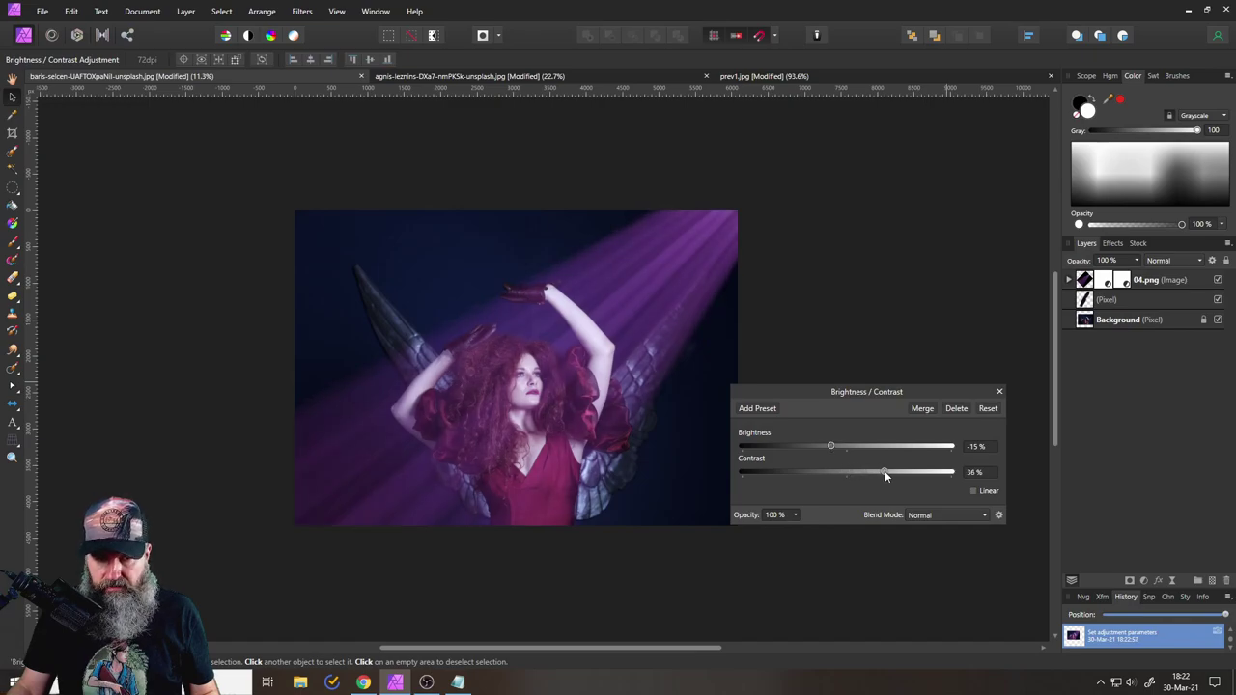
key("ctrl+0")
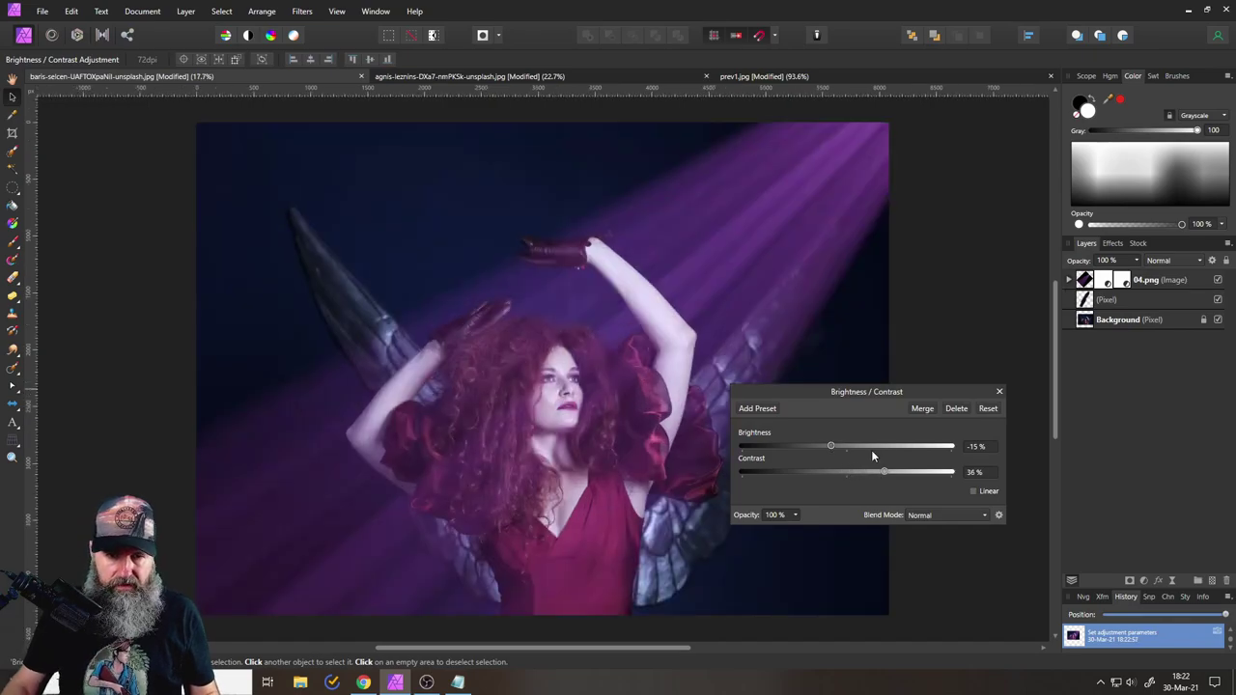
left_click(1000, 393)
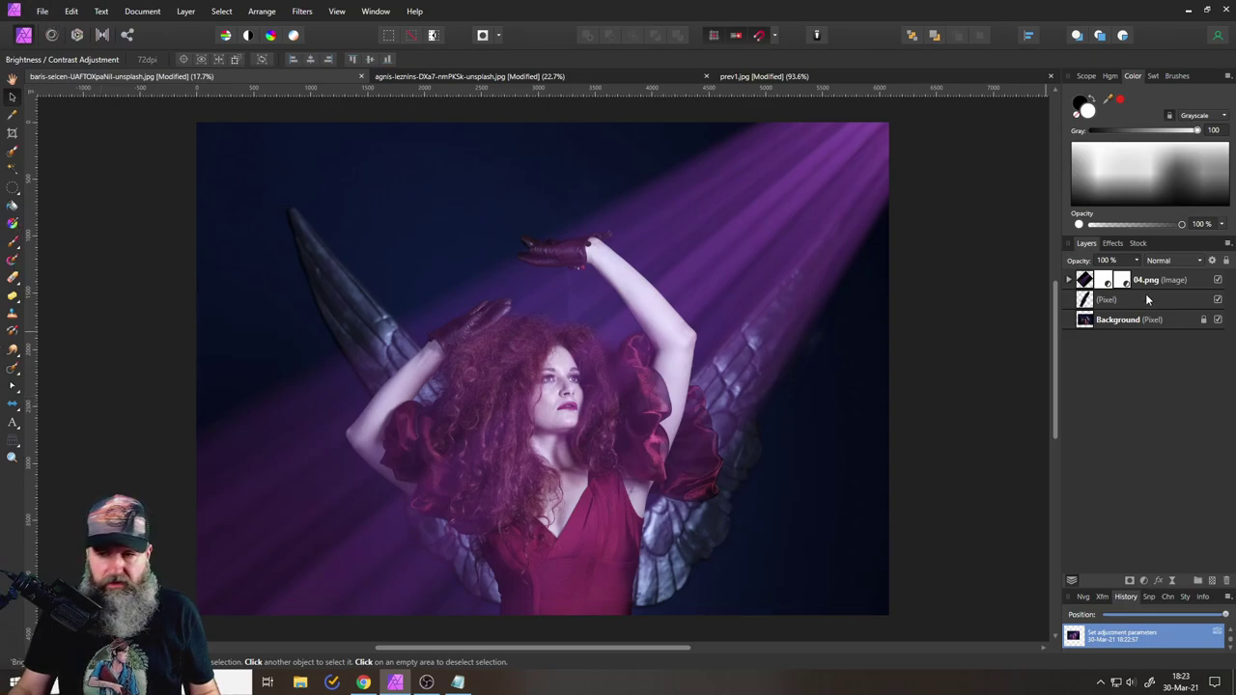
left_click(1086, 281)
Add a mask to the 04.png beam layer and draw a gradient from top-right to lower-left.
left_click(1130, 581)
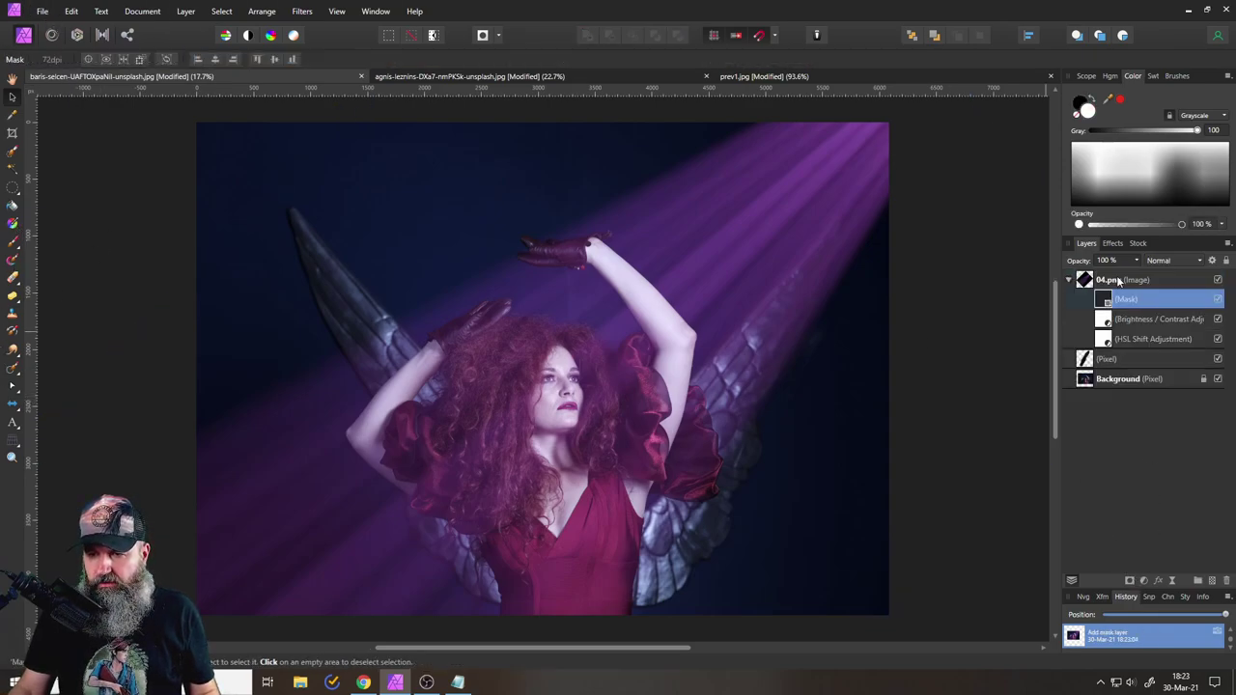
left_click(12, 223)
left_click_drag(906, 113, 398, 557)
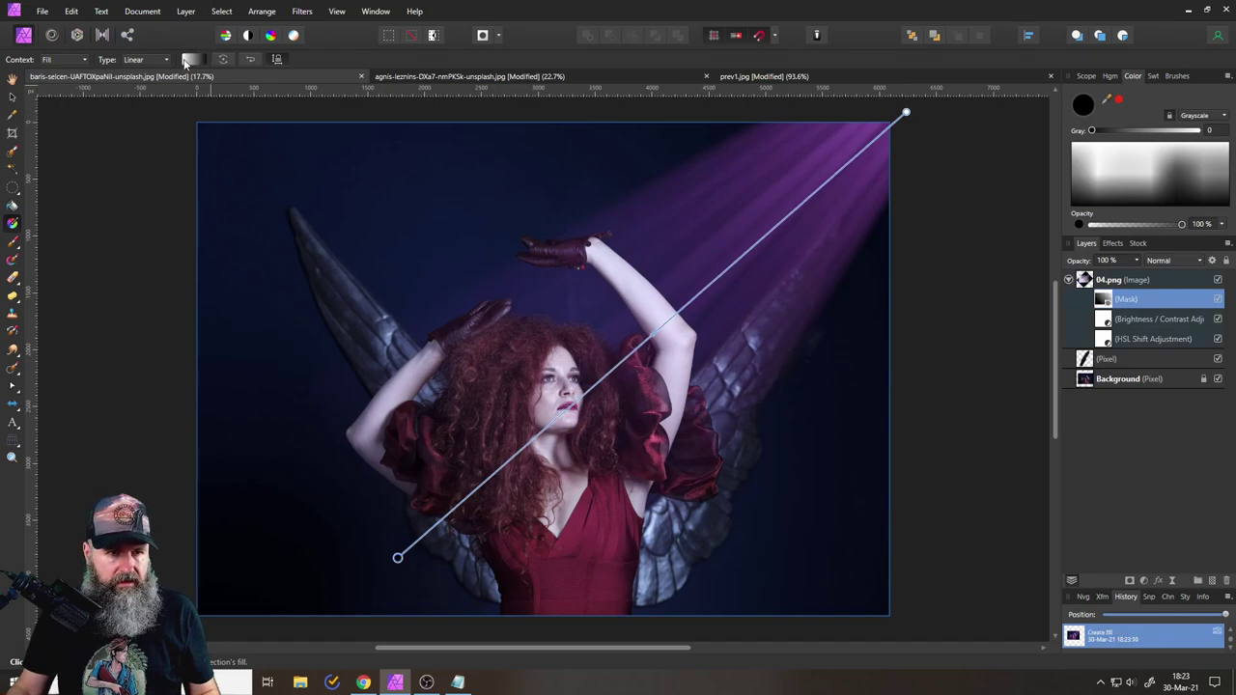
Make the mask gradient Radial, stretch it past the lower-left corner, then deselect.
left_click(145, 60)
left_click(135, 133)
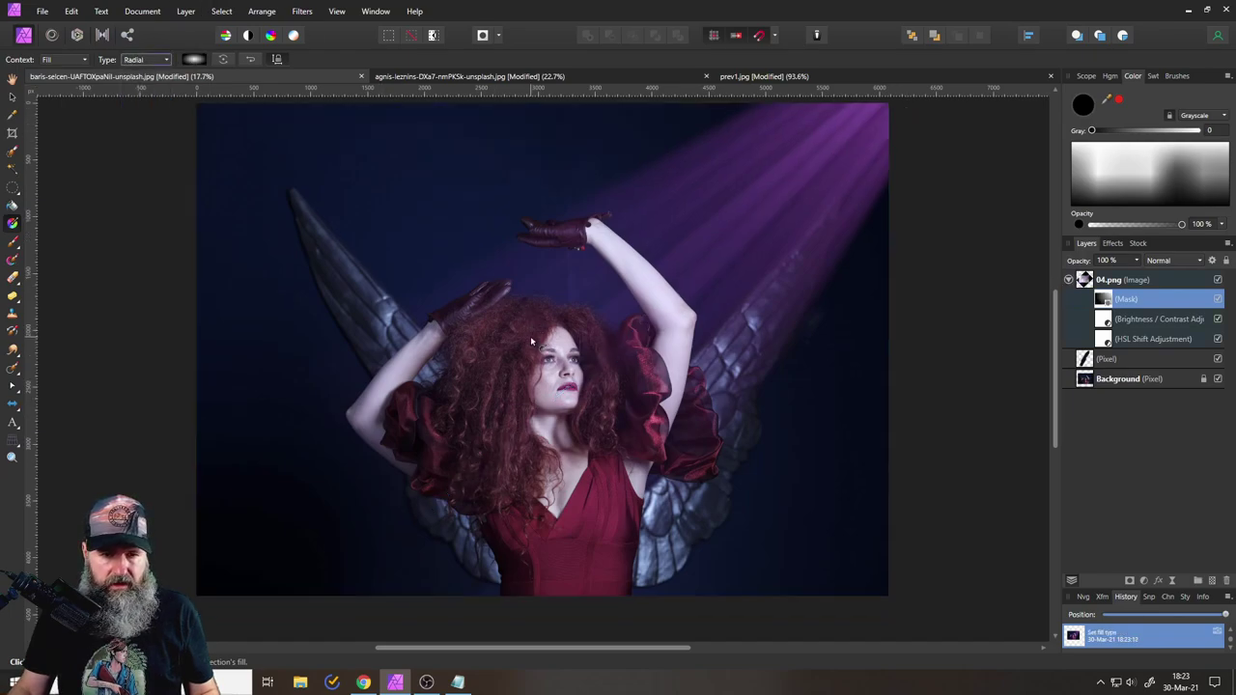
scroll(523, 181, "down", 1)
left_click(424, 481)
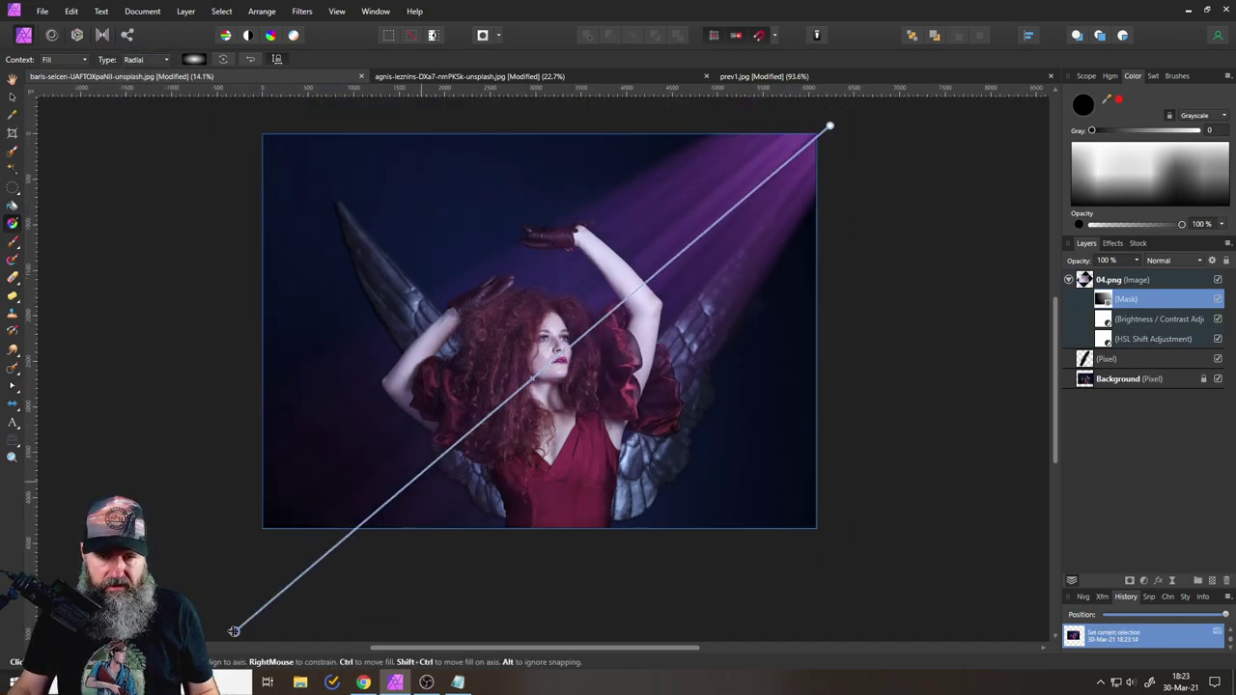
scroll(282, 577, "down", 2)
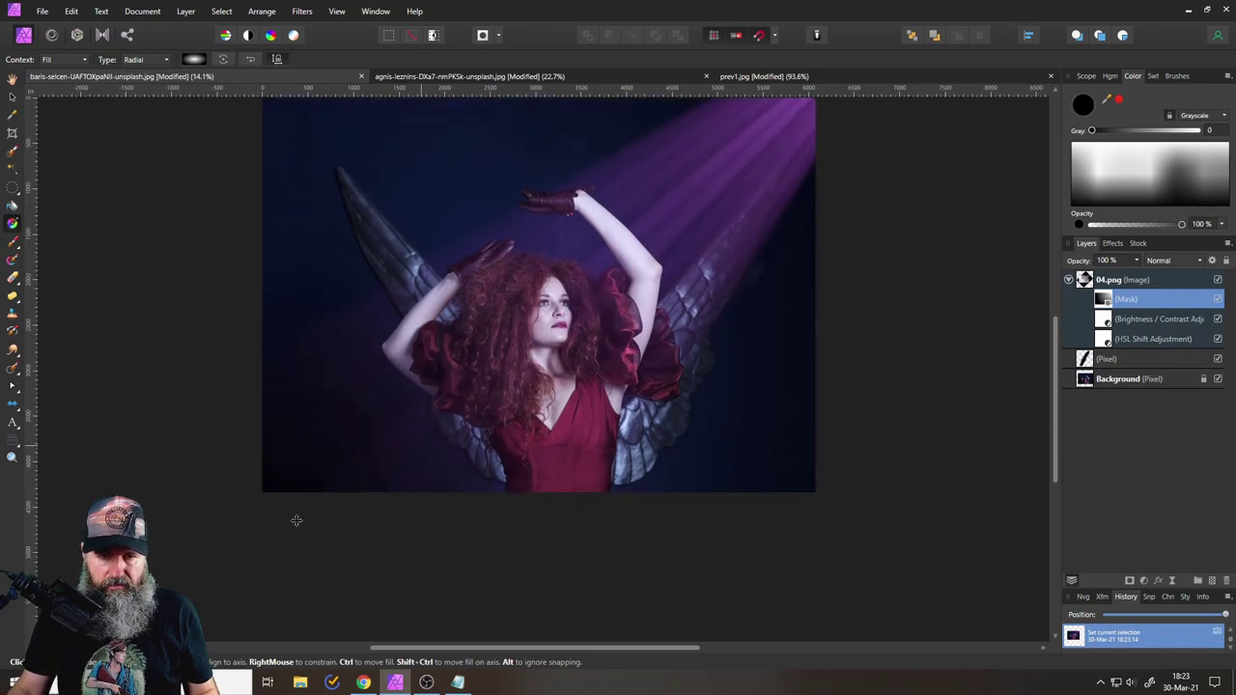
left_click_drag(257, 557, 517, 333)
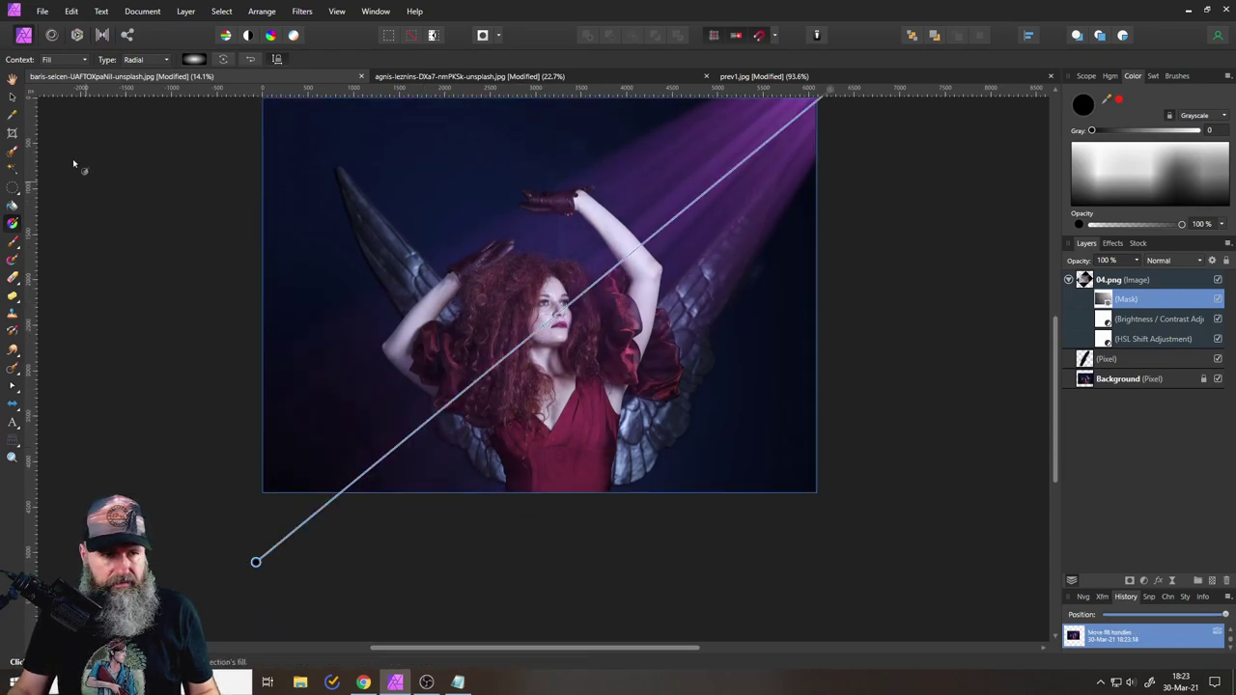
left_click(13, 99)
left_click(123, 225)
scroll(488, 336, "up", 3)
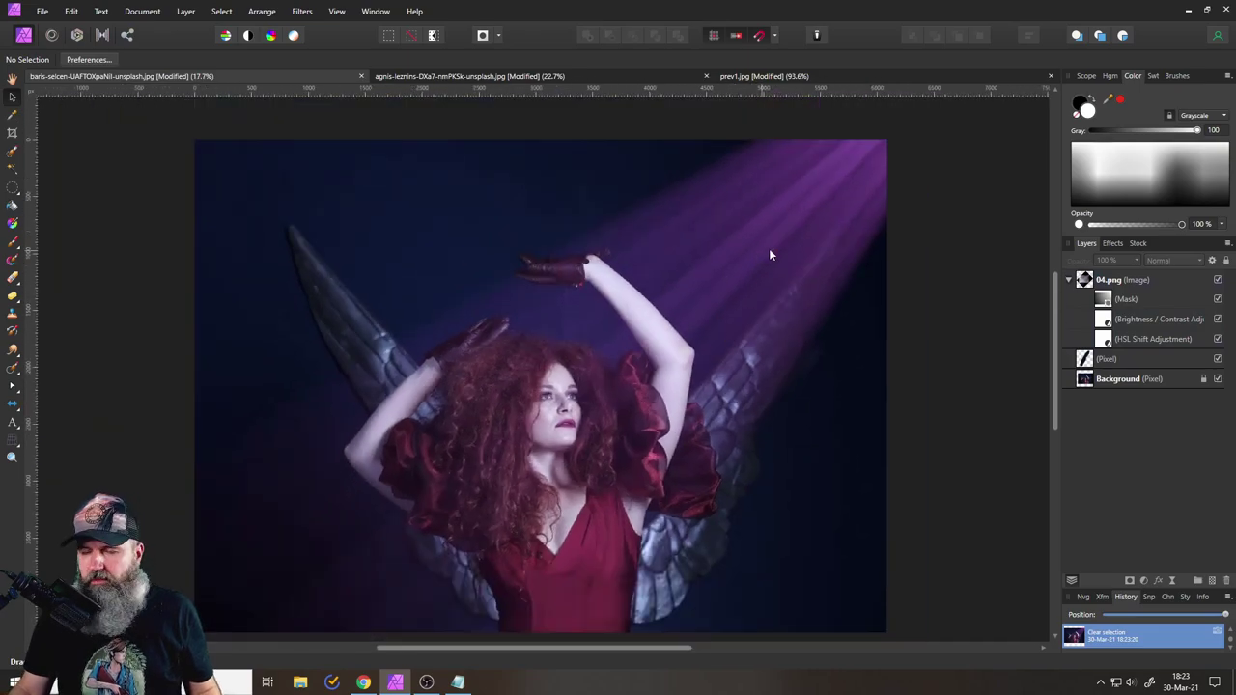
Place Smoke 03.png from the Dust folder and enlarge it over the portrait.
left_click(1086, 280)
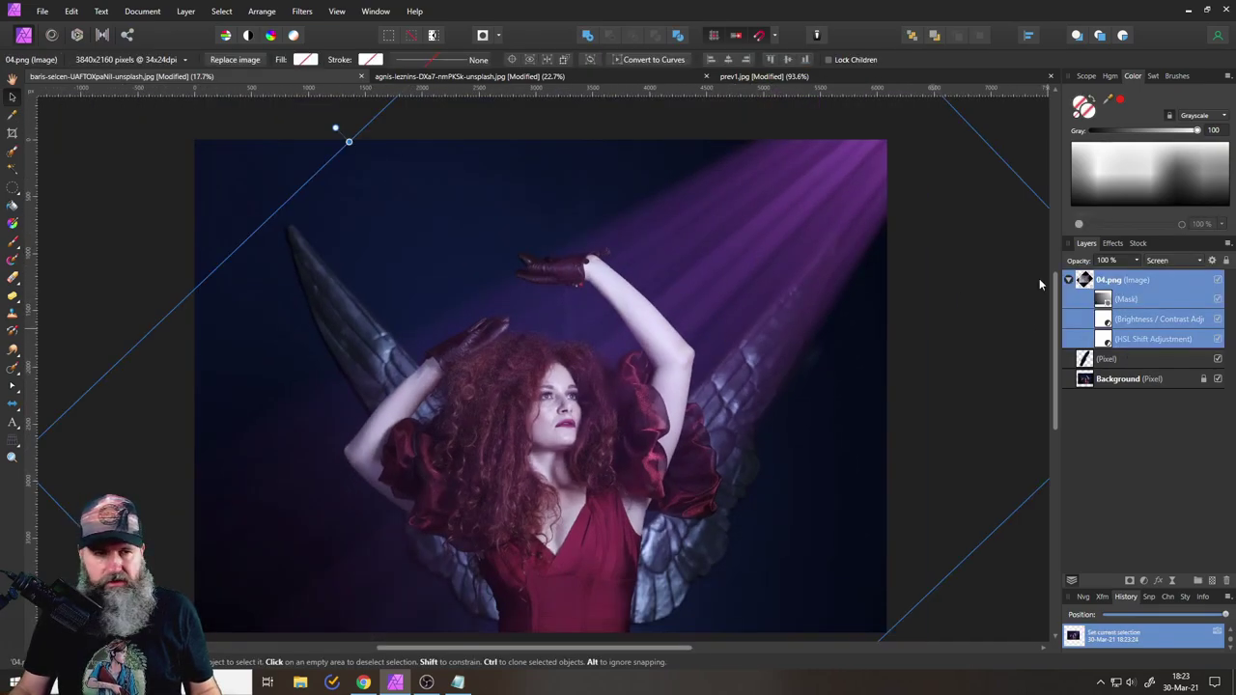
left_click(43, 11)
left_click(51, 288)
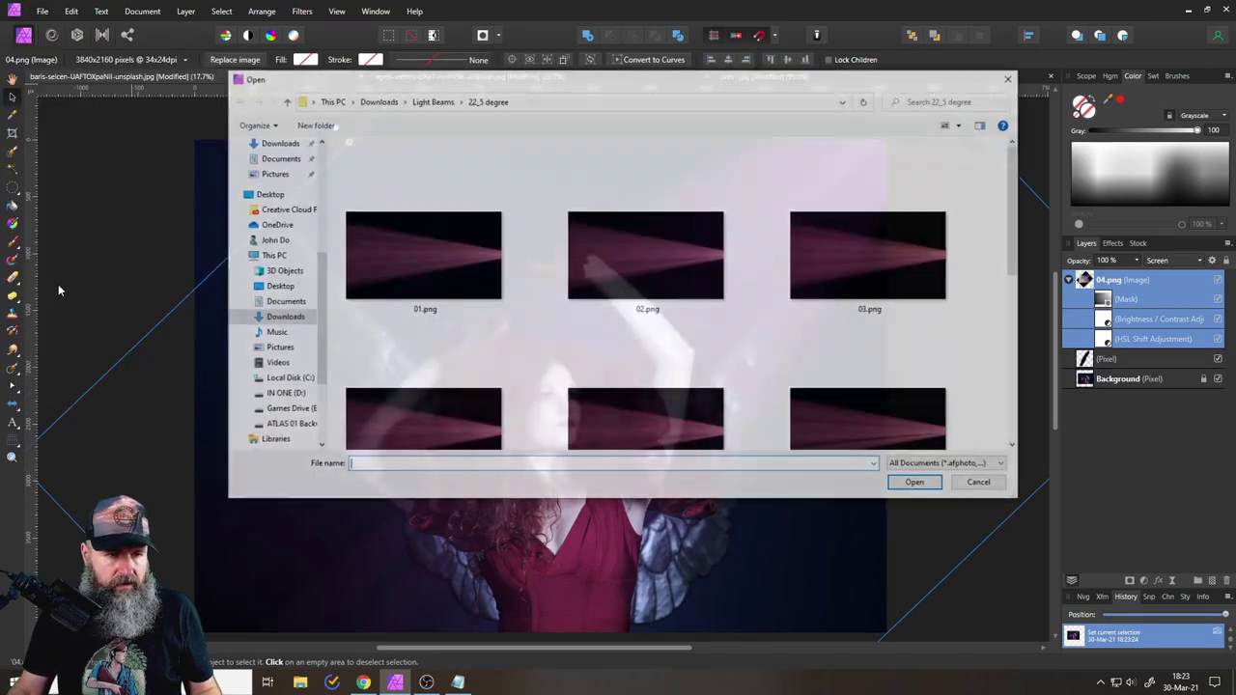
left_click(427, 101)
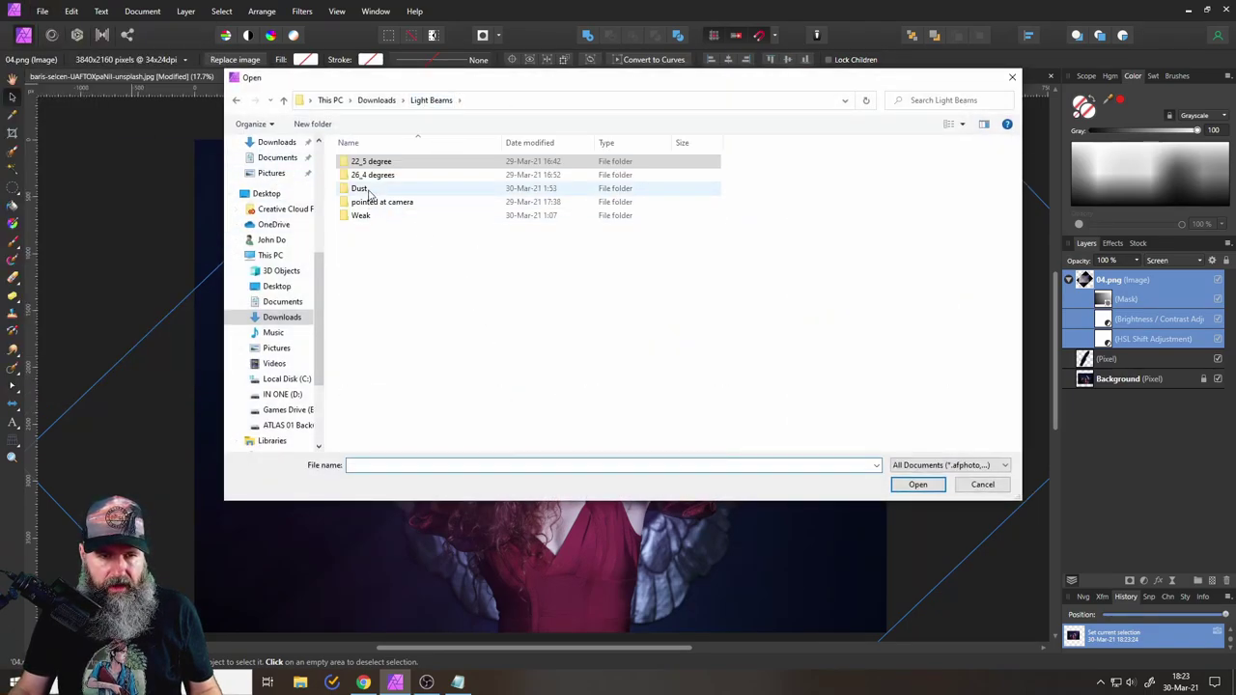
double_click(360, 190)
scroll(661, 310, "down", 5)
double_click(649, 205)
left_click(602, 421)
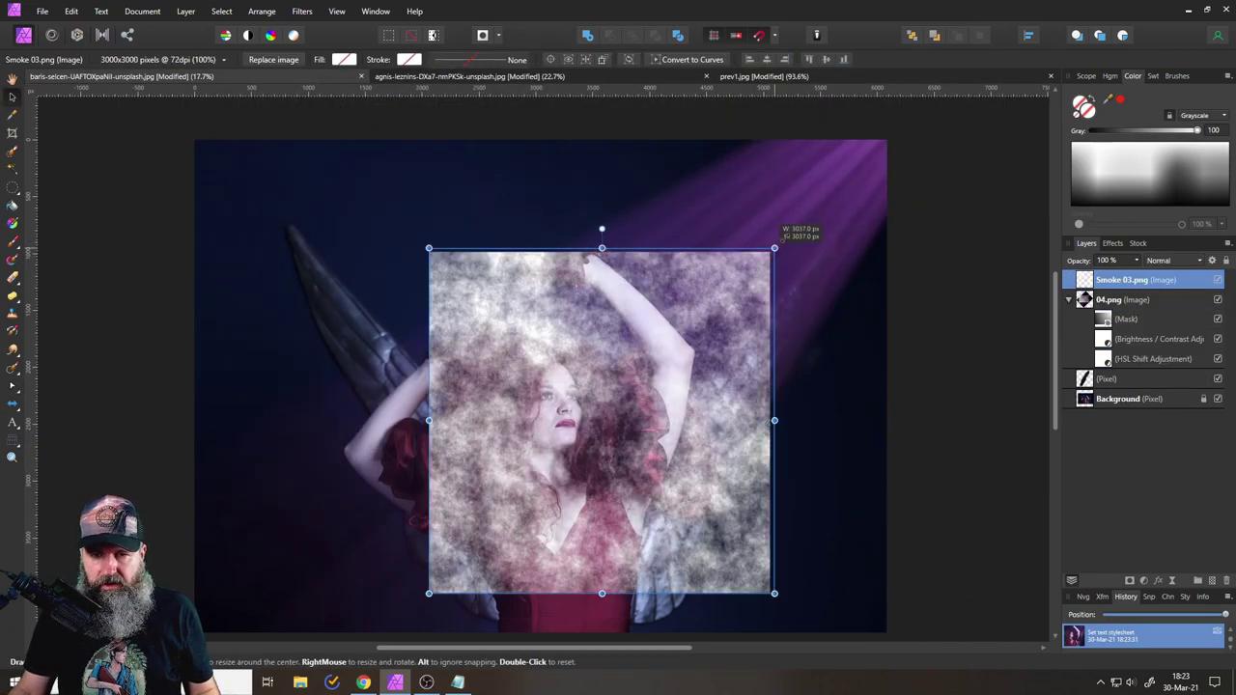
left_click_drag(770, 252, 887, 140)
scroll(657, 402, "down", 3)
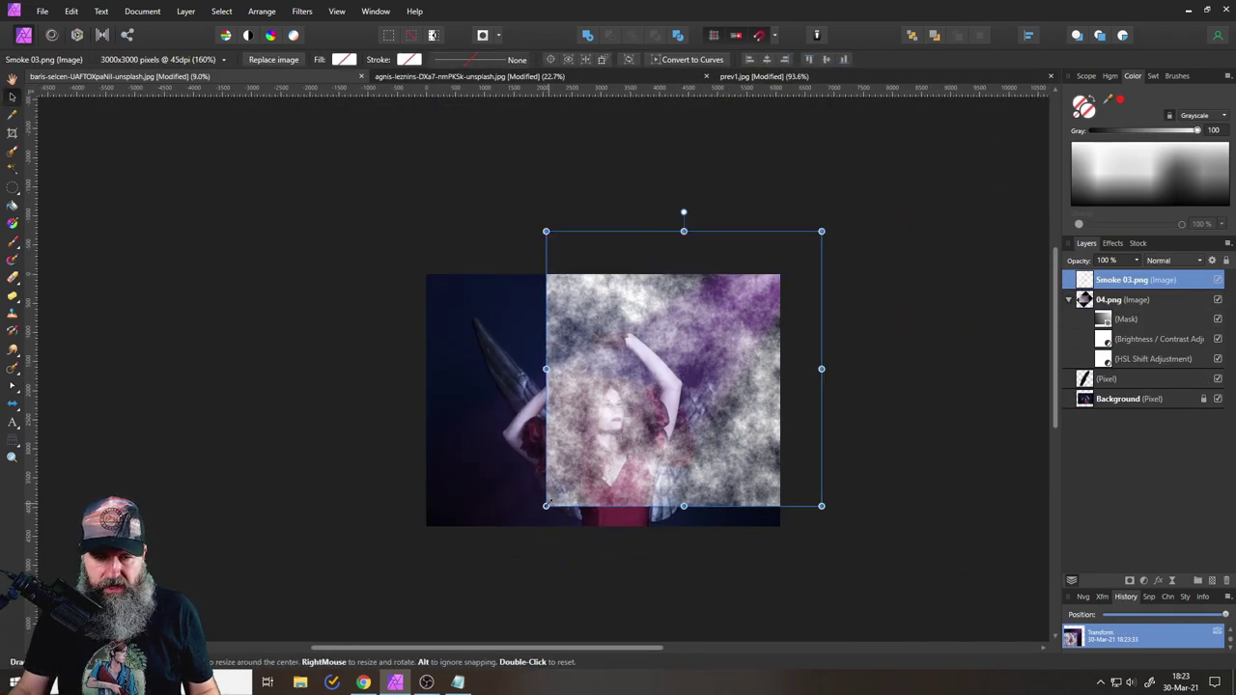
left_click_drag(546, 508, 512, 527)
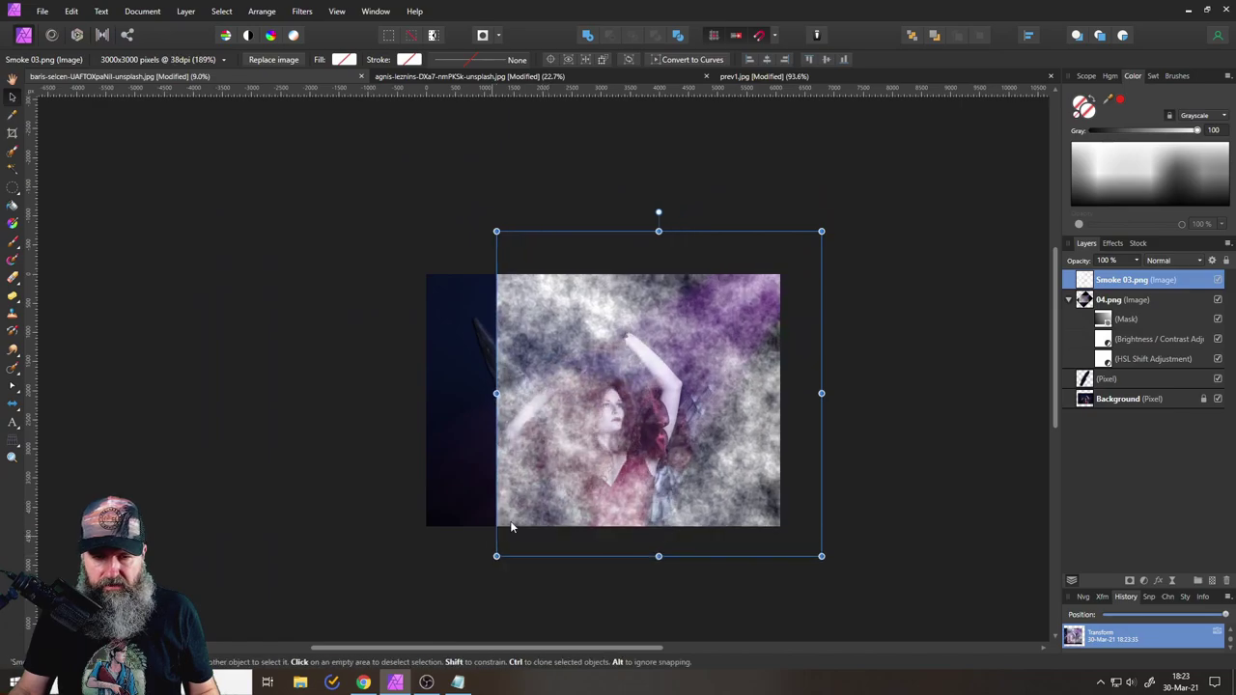
Mask the smoke layer and brush smoke back in along the purple light beam.
left_click(1129, 580, "alt")
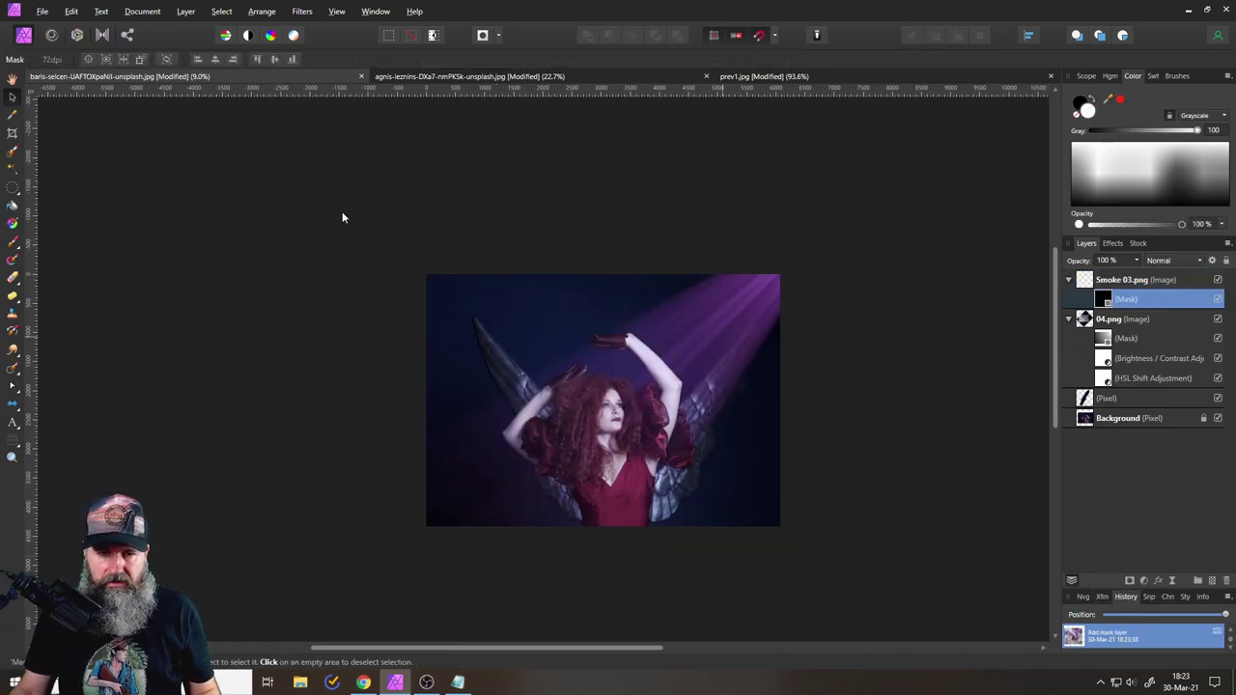
left_click(12, 240)
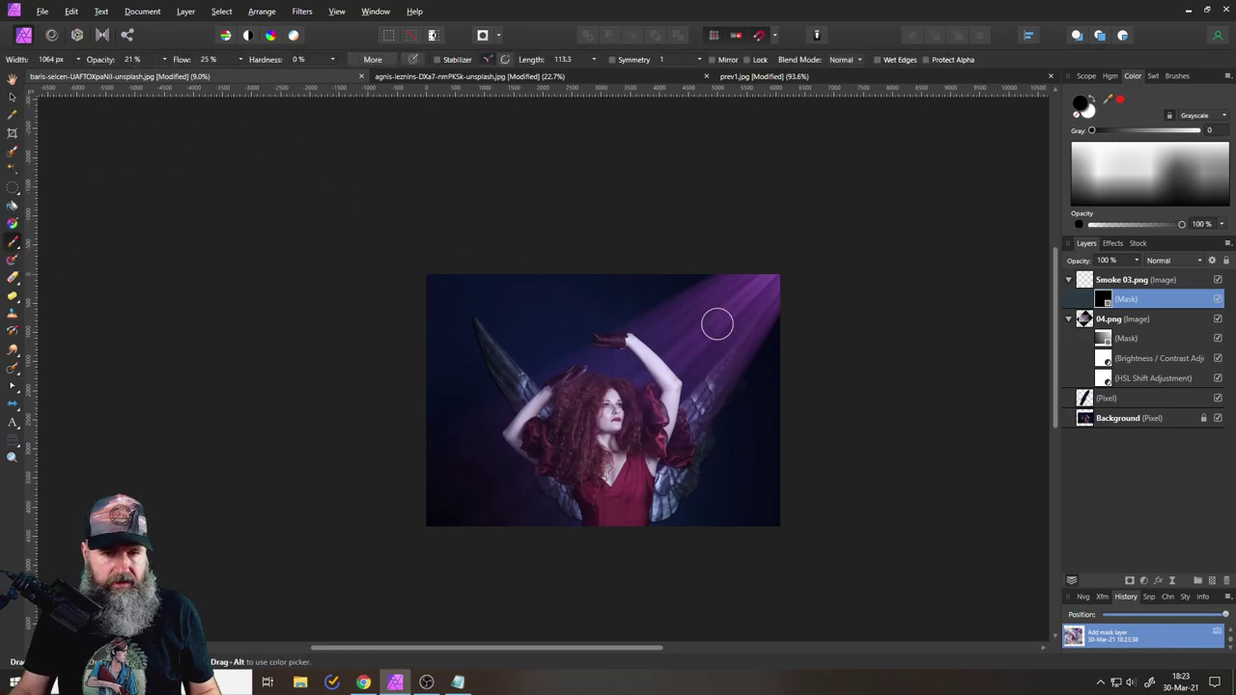
scroll(766, 296, "up", 3)
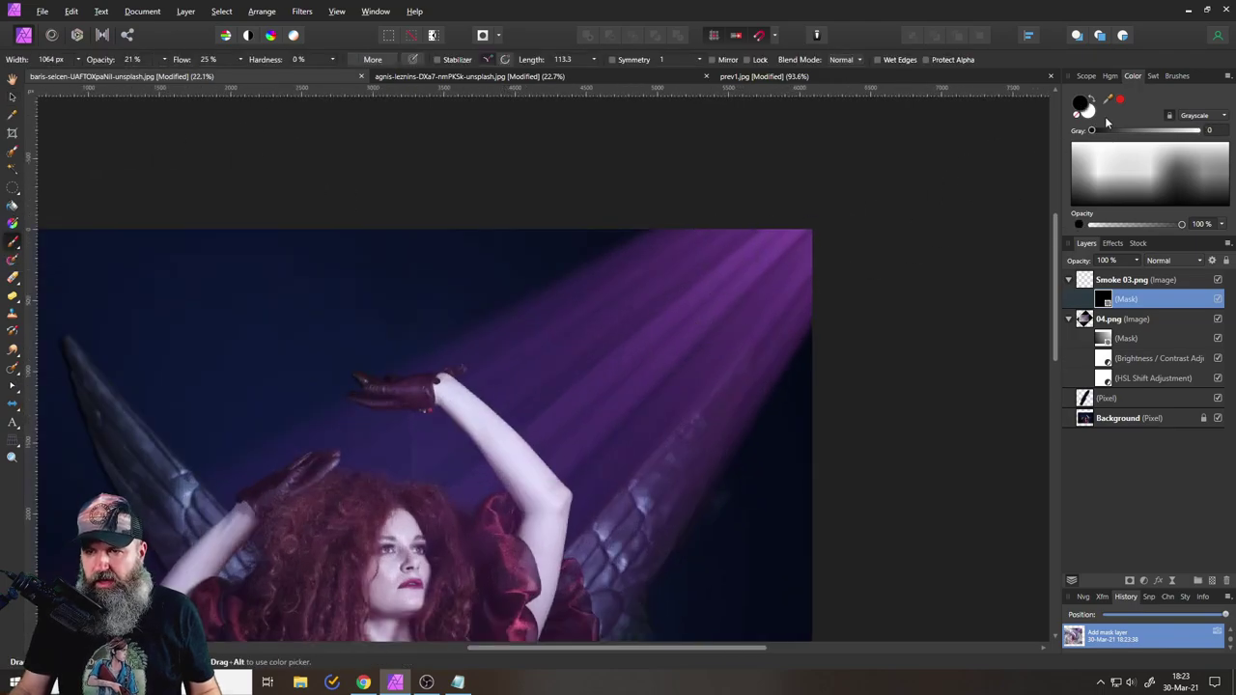
mouse_move(737, 240)
left_mouse_down()
mouse_move(801, 242)
mouse_move(708, 263)
mouse_move(727, 294)
mouse_move(775, 318)
left_mouse_up()
mouse_move(707, 257)
left_mouse_down()
mouse_move(749, 358)
mouse_move(626, 328)
mouse_move(438, 398)
mouse_move(724, 259)
mouse_move(470, 435)
mouse_move(648, 403)
mouse_move(530, 472)
mouse_move(595, 525)
mouse_move(605, 584)
mouse_move(717, 374)
mouse_move(675, 400)
mouse_move(591, 560)
mouse_move(525, 563)
mouse_move(416, 436)
mouse_move(425, 462)
mouse_move(524, 504)
mouse_move(538, 397)
mouse_move(570, 355)
mouse_move(630, 392)
mouse_move(705, 325)
mouse_move(721, 327)
mouse_move(713, 276)
mouse_move(700, 278)
mouse_move(762, 319)
mouse_move(645, 372)
mouse_move(656, 341)
mouse_move(803, 228)
mouse_move(790, 328)
left_mouse_up()
left_click(12, 97)
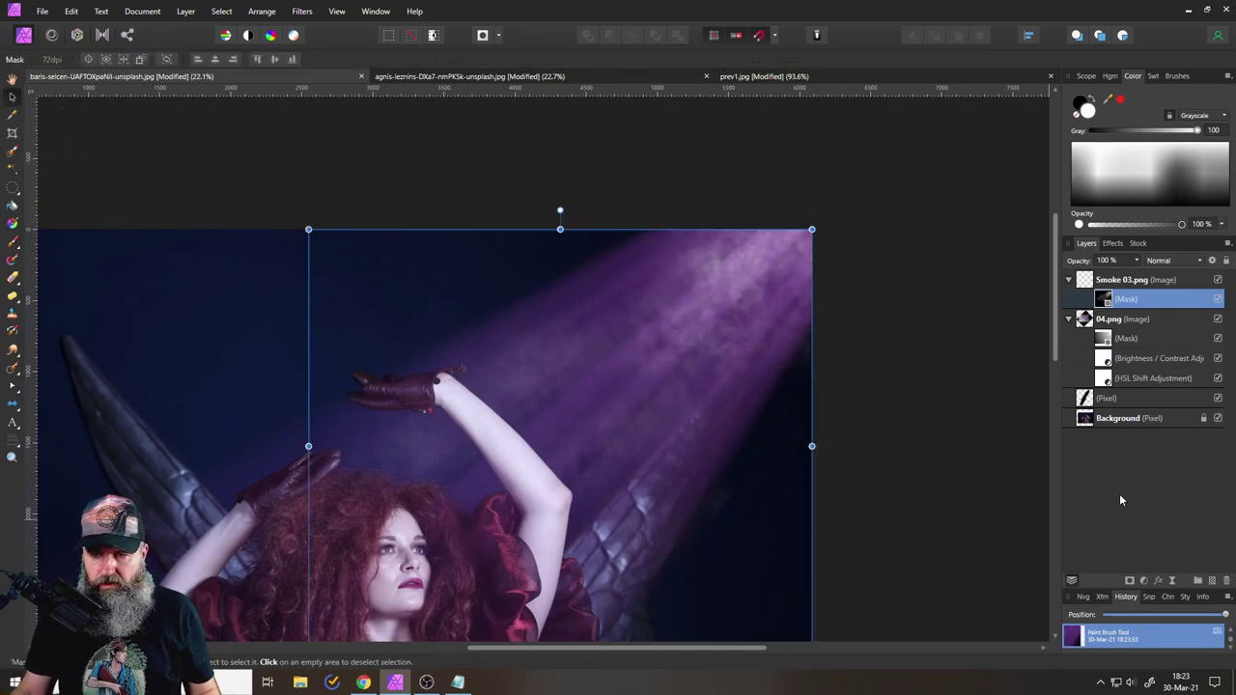
Nest a Recolor adjustment in Smoke 03.png with hue 327° and lightness -8%.
left_click(1144, 582)
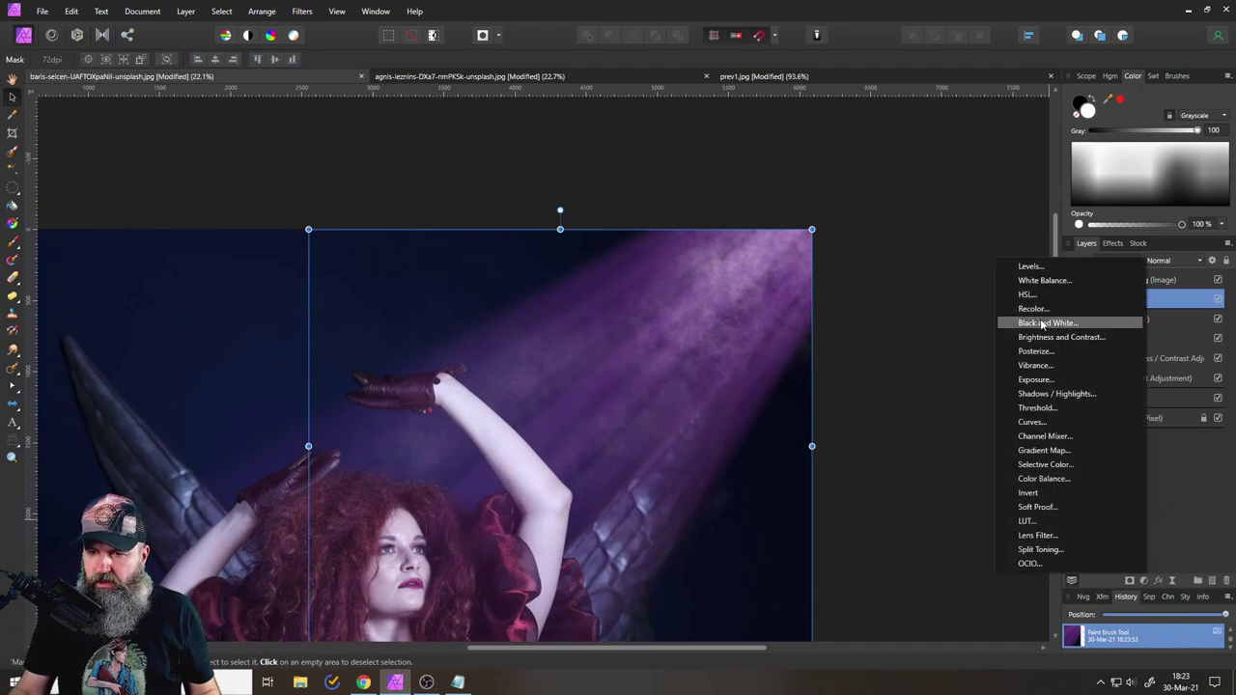
left_click(966, 306)
left_click_drag(1154, 280, 1094, 300)
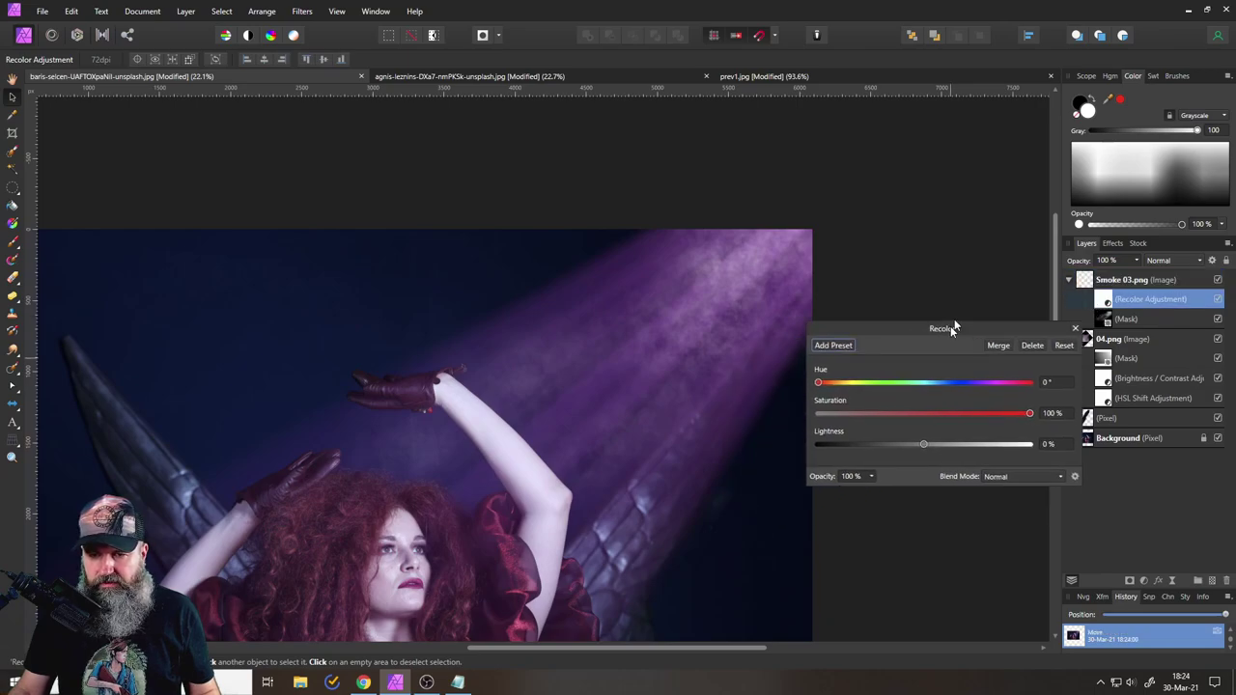
left_click_drag(930, 417, 924, 416)
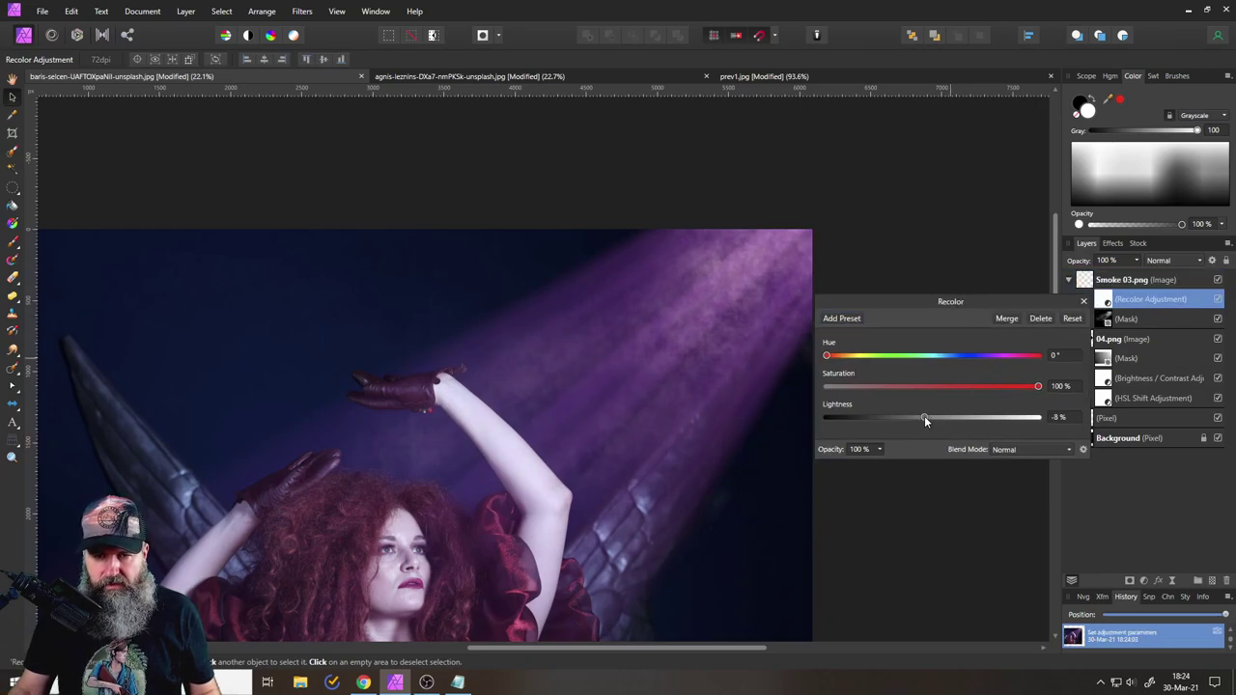
left_click_drag(829, 357, 1016, 355)
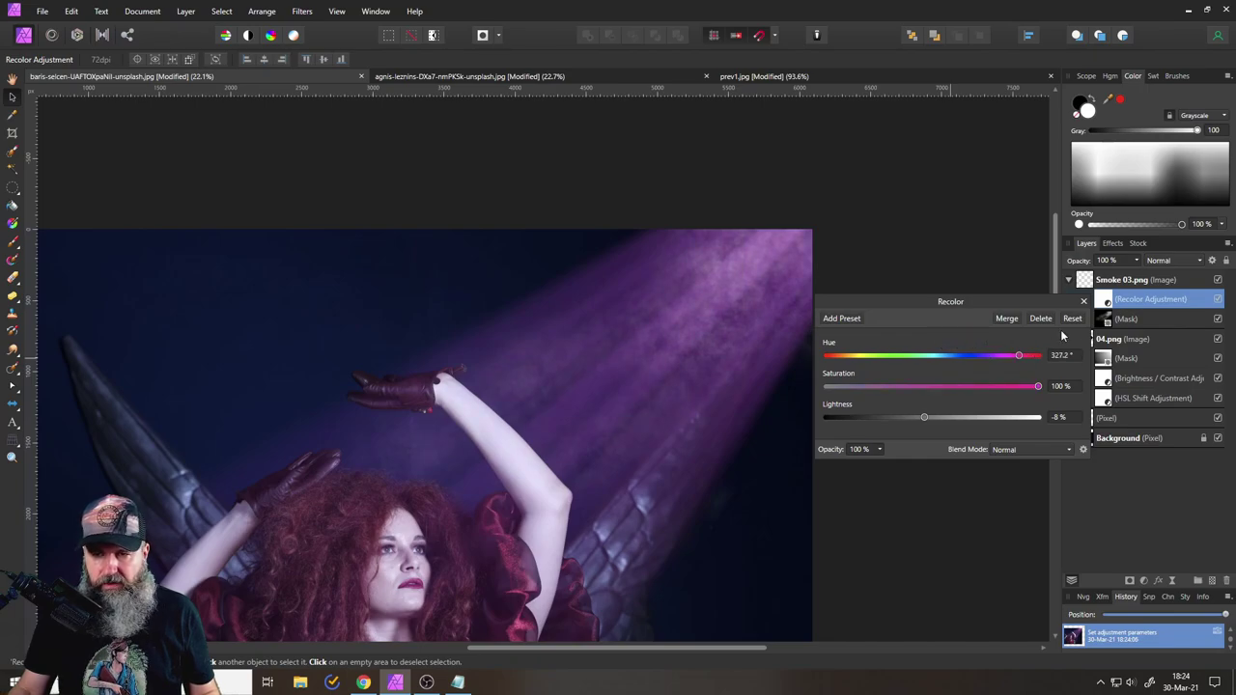
left_click(1082, 301)
left_click_drag(864, 432, 893, 402)
scroll(949, 348, "down", 2)
scroll(802, 445, "up", 1)
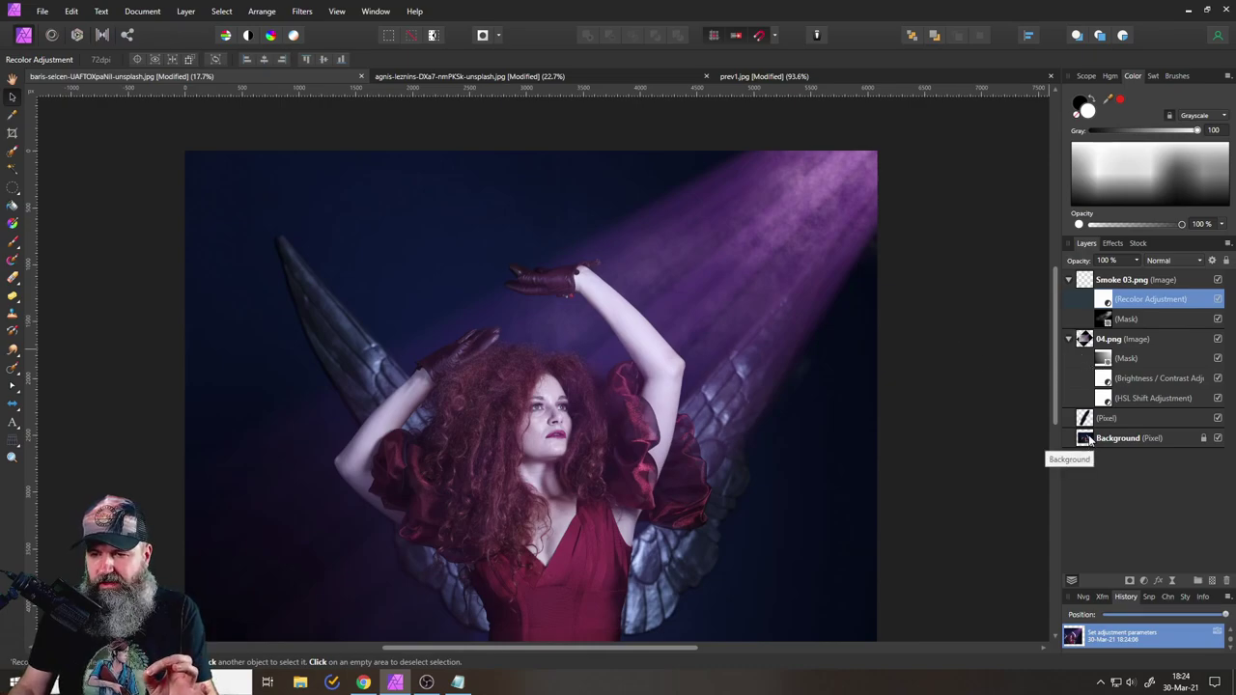
Add a mask to 04.png and paint the light off the raised hand, arm, face and hair.
left_click(1083, 340)
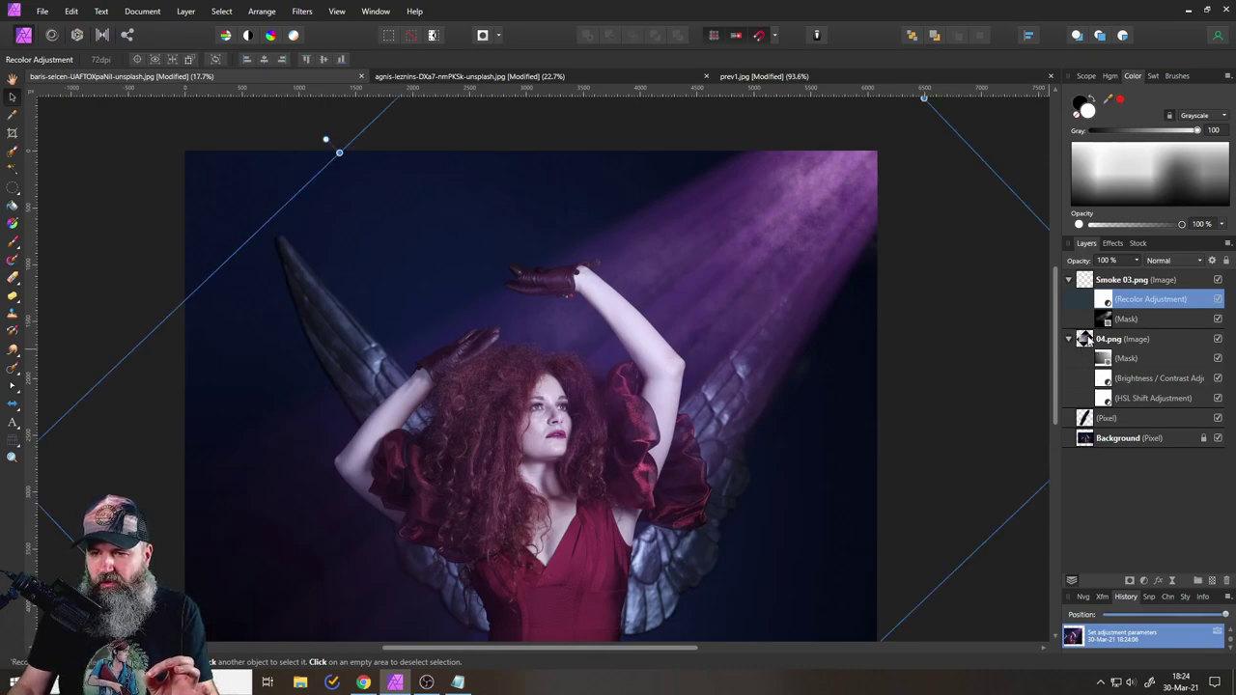
left_click(1130, 582)
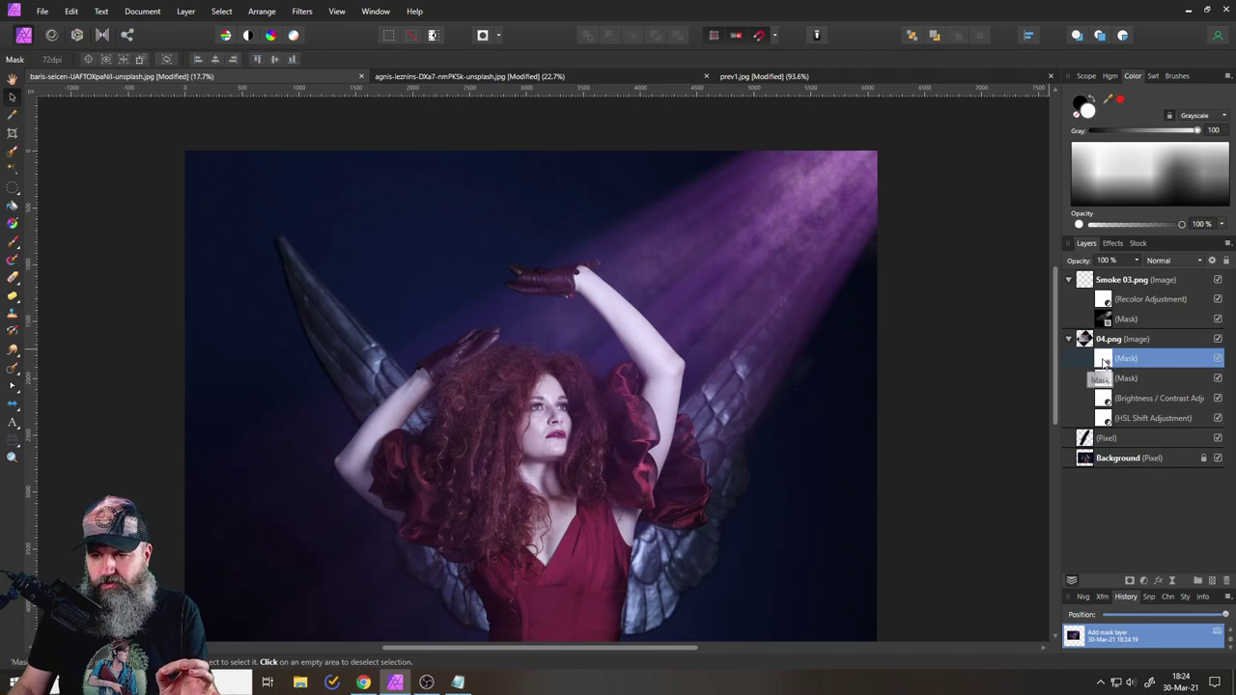
left_click(13, 243)
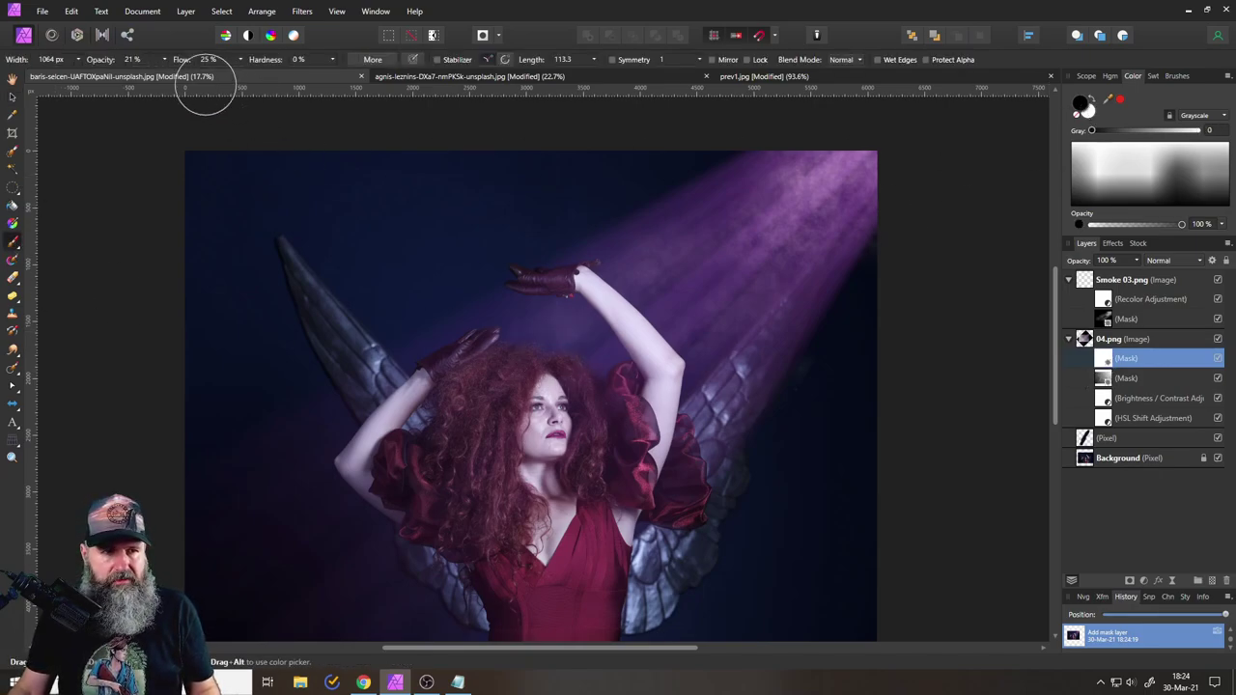
scroll(553, 382, "up", 5)
mouse_move(481, 240)
left_mouse_down()
mouse_move(447, 199)
mouse_move(447, 171)
mouse_move(451, 213)
left_mouse_up()
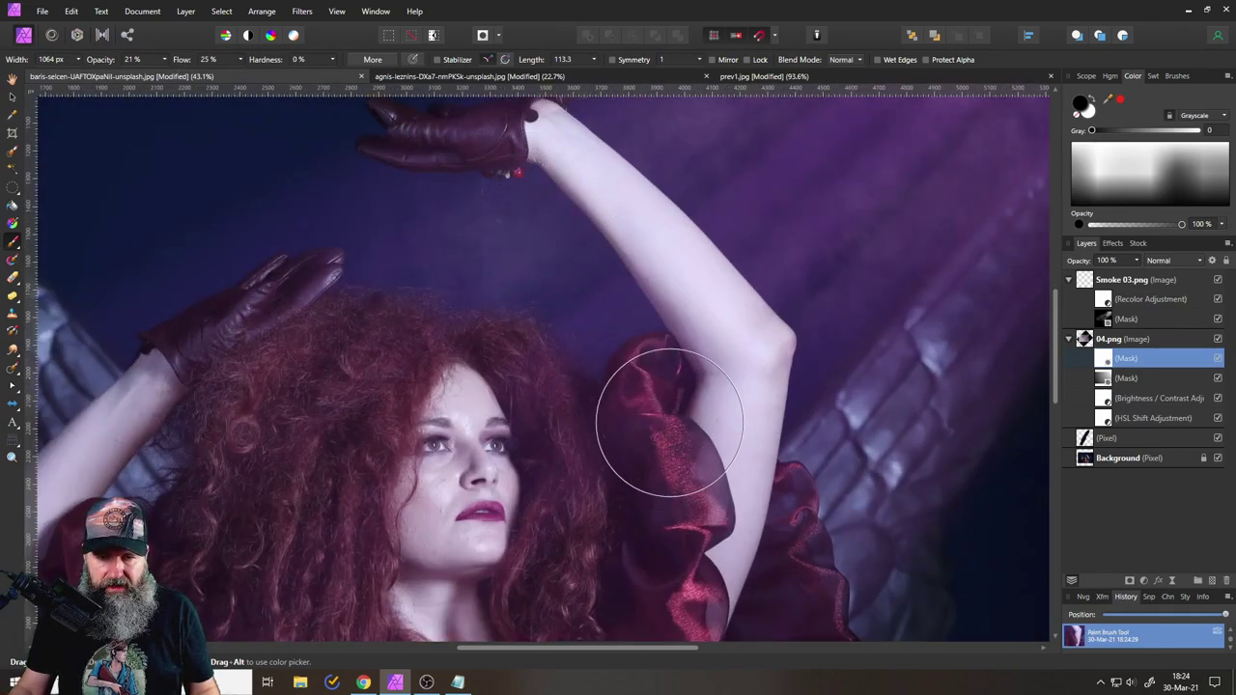
left_click_drag(636, 429, 664, 371)
scroll(609, 343, "down", 2)
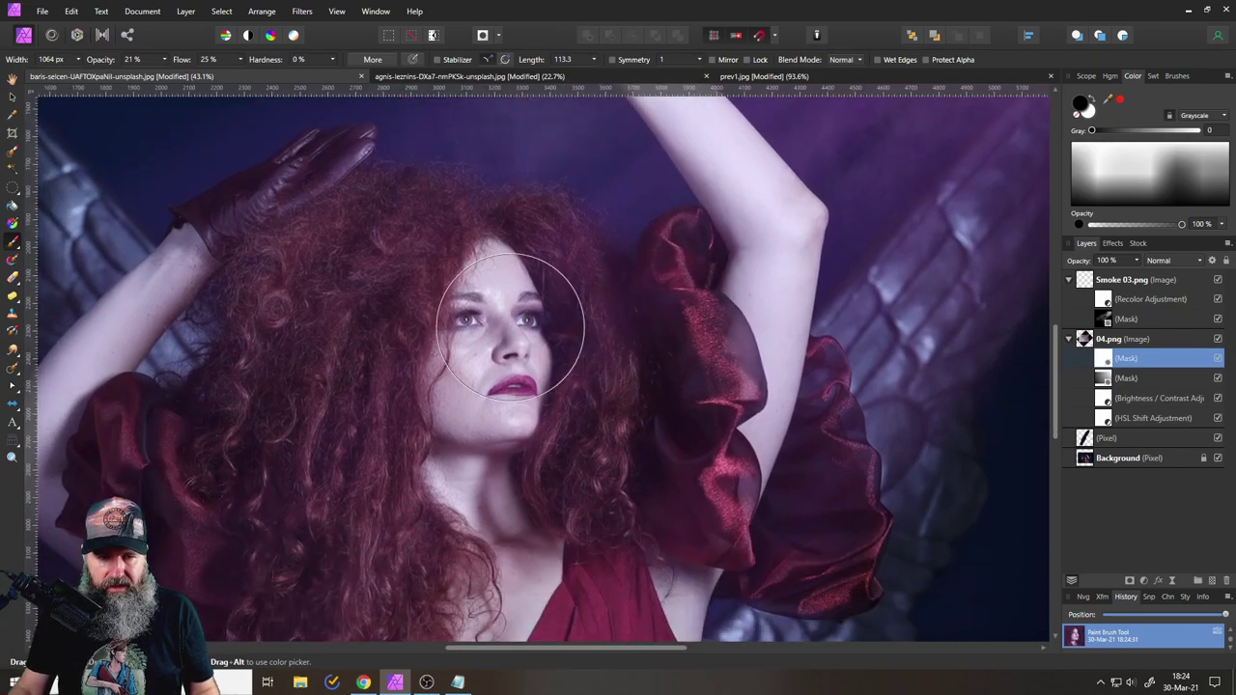
mouse_move(552, 312)
left_mouse_down()
mouse_move(496, 277)
mouse_move(551, 386)
mouse_move(565, 333)
mouse_move(436, 299)
mouse_move(331, 309)
mouse_move(386, 409)
mouse_move(479, 381)
mouse_move(303, 290)
mouse_move(187, 323)
mouse_move(442, 325)
mouse_move(483, 368)
left_mouse_up()
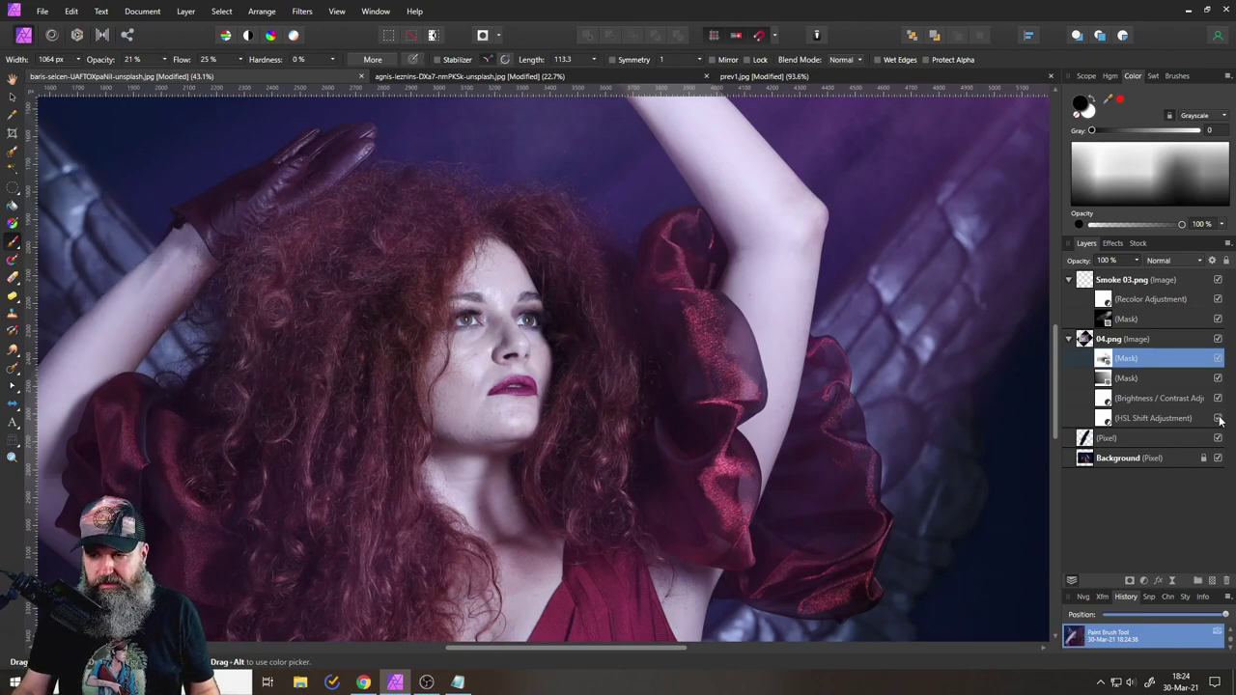
Fit the image in view, toggle the face mask to compare, then paint light off the hair below the face.
key("ctrl+0")
left_click(1219, 359)
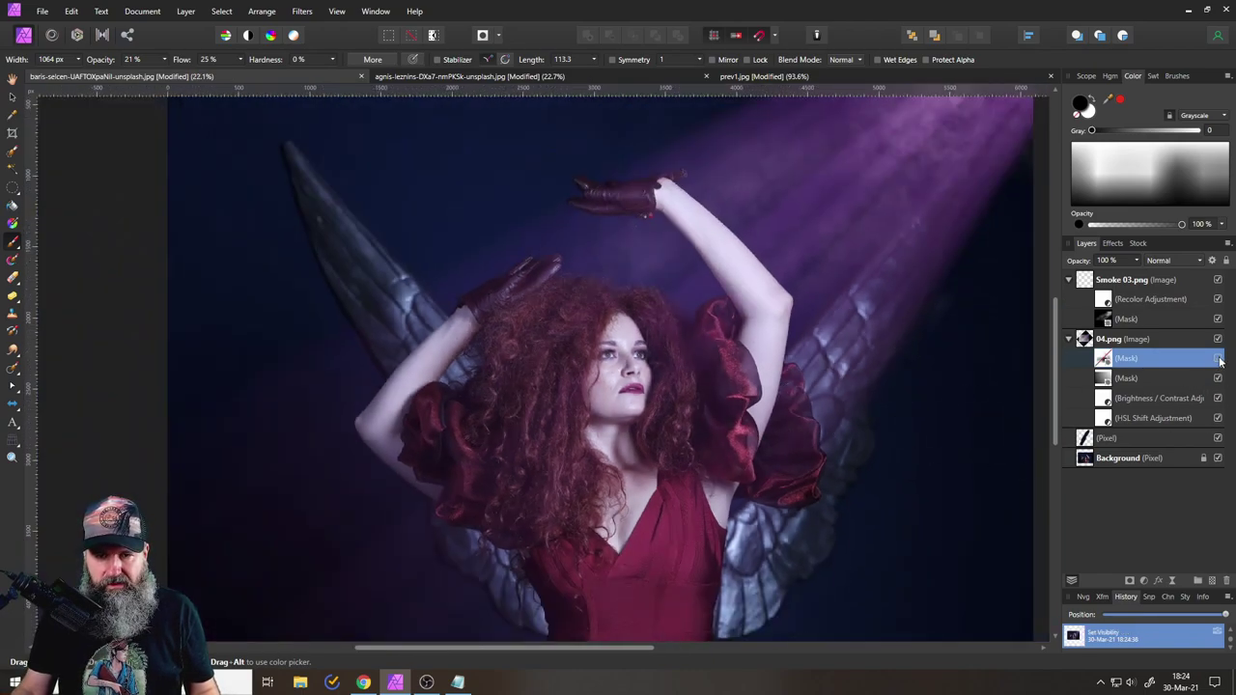
left_click(1219, 359)
left_click(1219, 359)
left_click(1219, 360)
left_click(1219, 359)
left_click(1218, 360)
left_click(1219, 360)
left_click(1219, 359)
left_click(1219, 359)
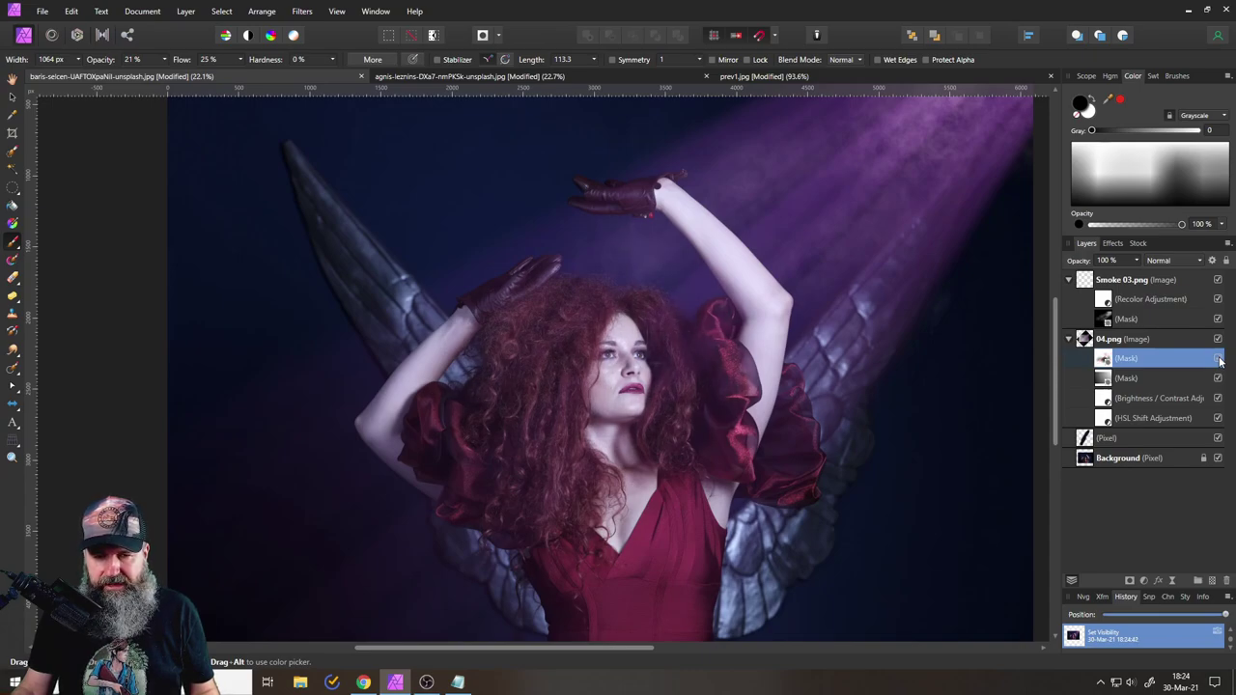
left_click(1219, 360)
left_click(1219, 359)
left_click(1219, 360)
left_click(1219, 359)
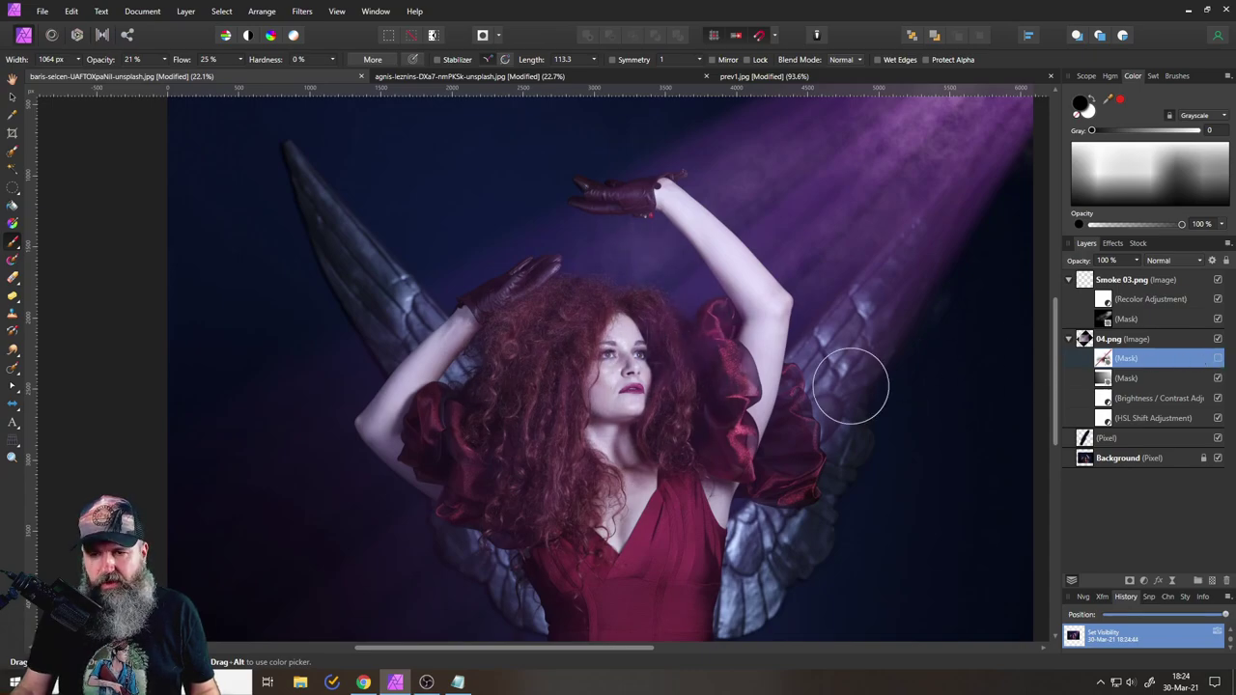
left_click(1219, 359)
left_click(1218, 360)
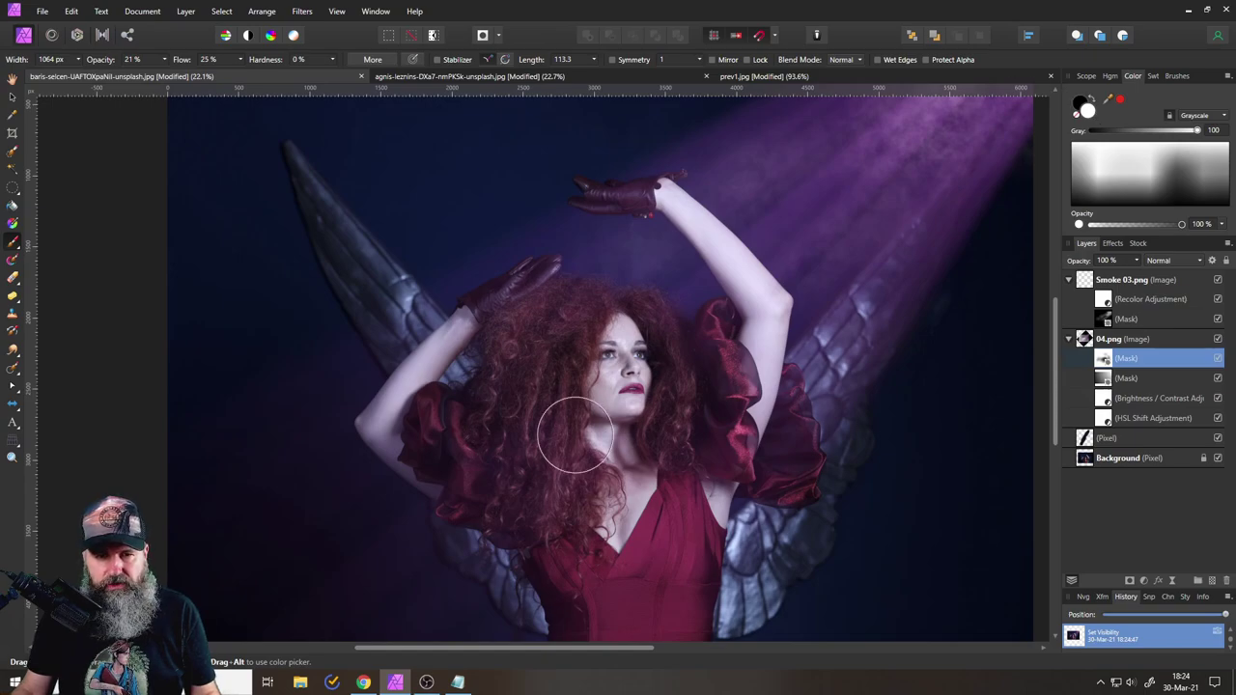
mouse_move(575, 422)
left_mouse_down()
mouse_move(560, 434)
mouse_move(562, 420)
left_mouse_up()
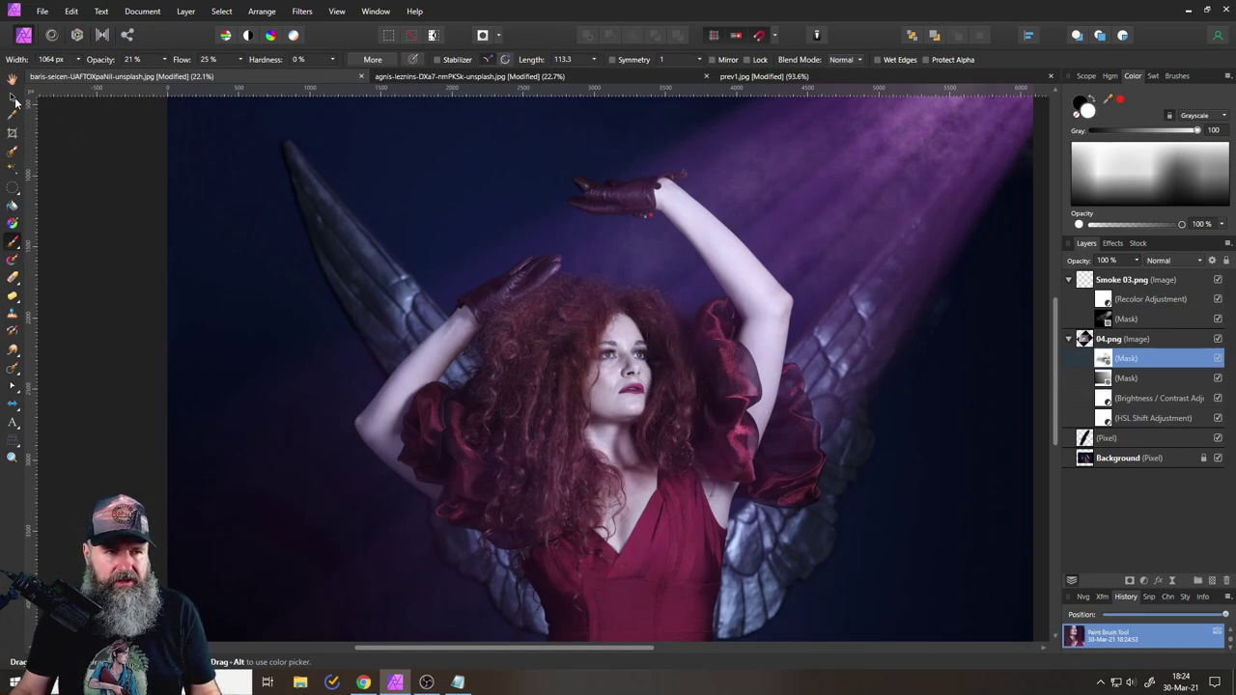
Duplicate the Background layer, move the copy to the top of the stack, and hide it.
left_click(14, 98)
left_click(131, 264)
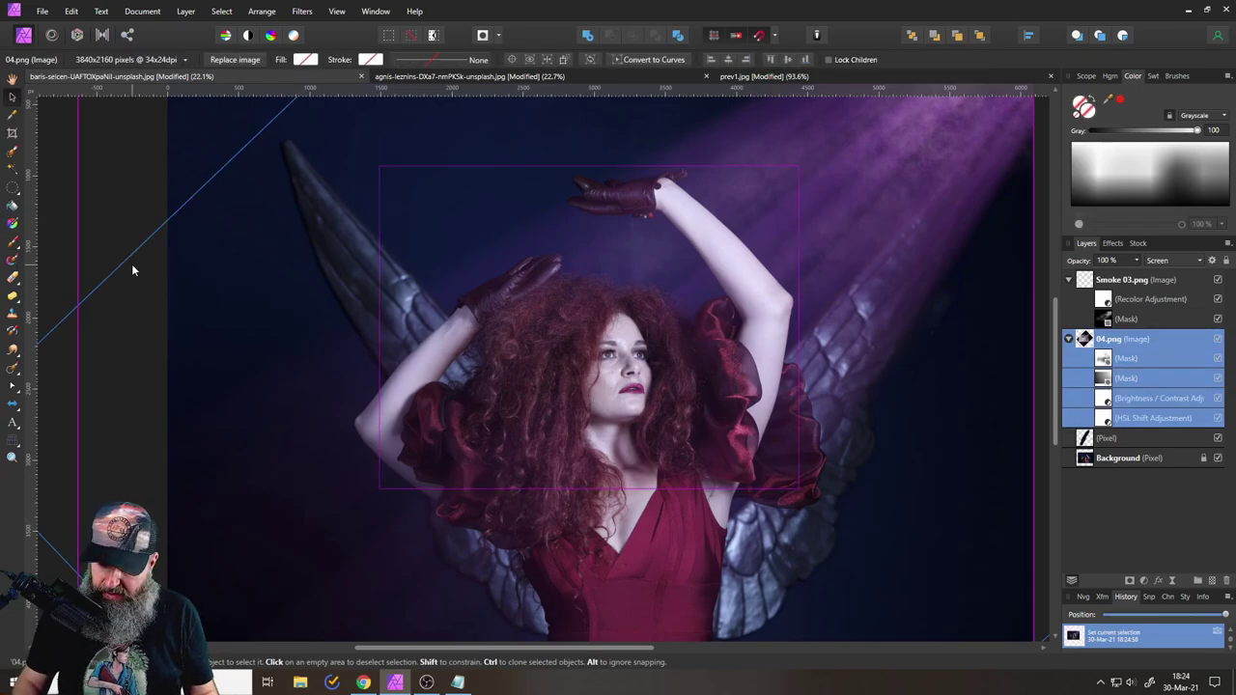
key("ctrl+0")
left_click(1096, 460)
right_click(1095, 454)
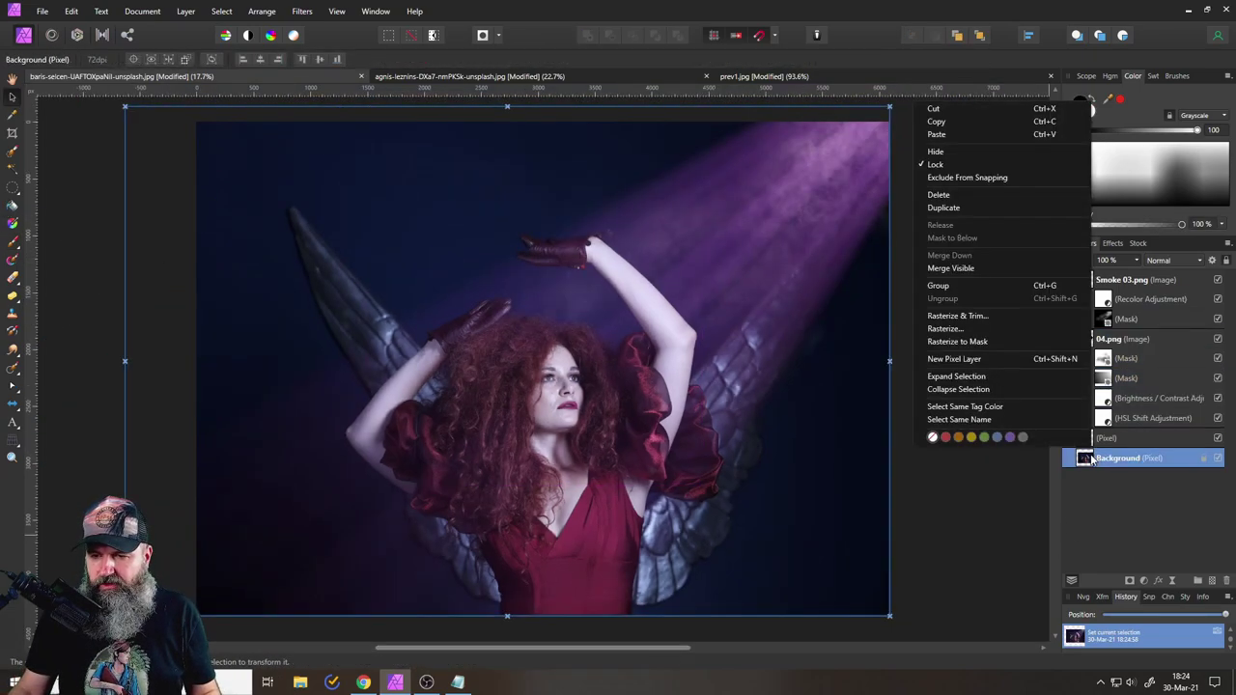
left_click(947, 208)
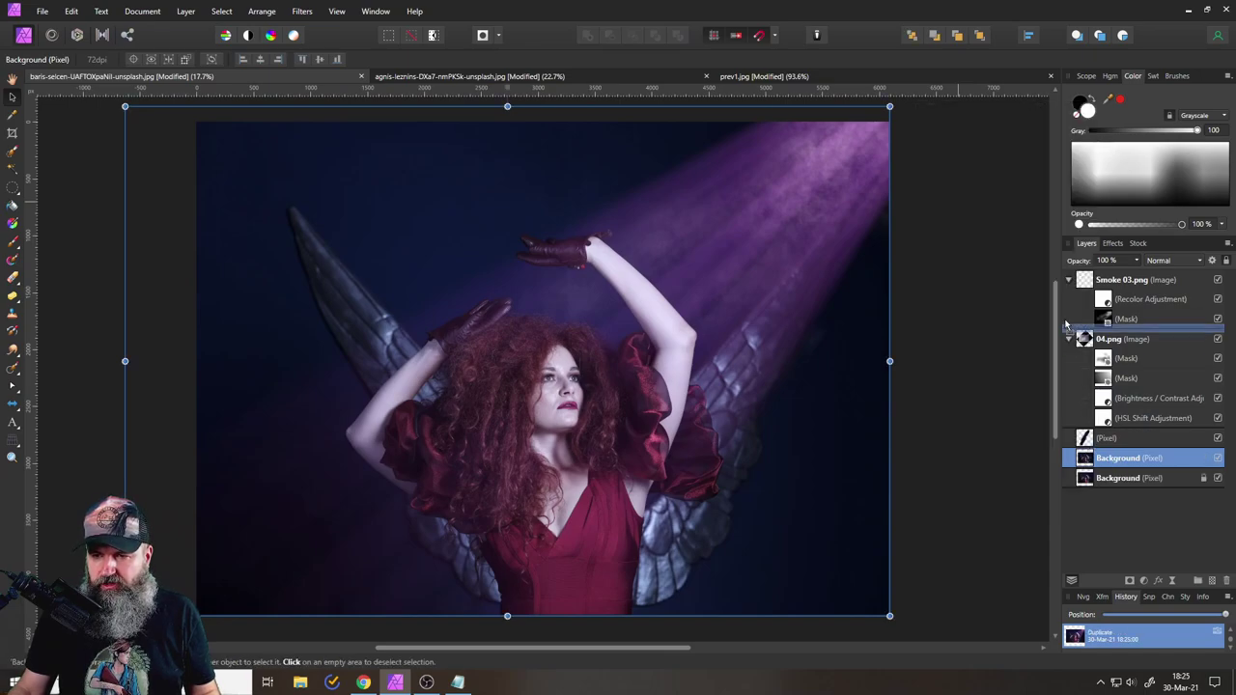
left_click_drag(1066, 319, 1074, 274)
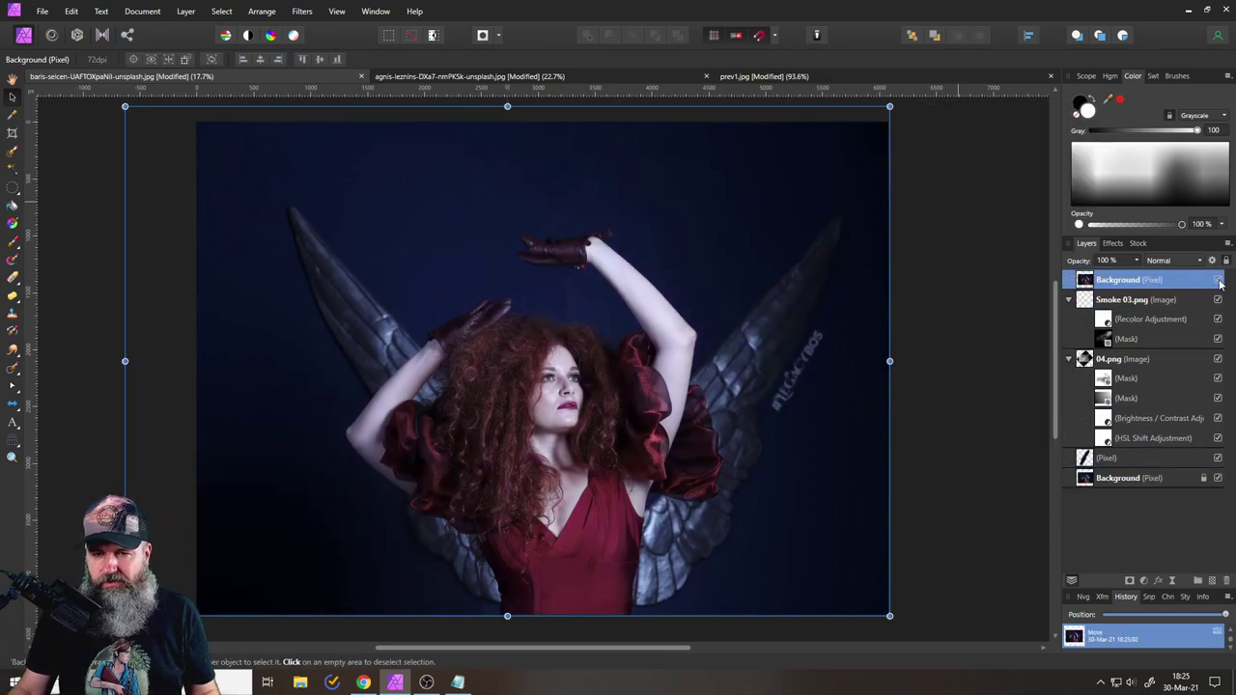
left_click(1218, 280)
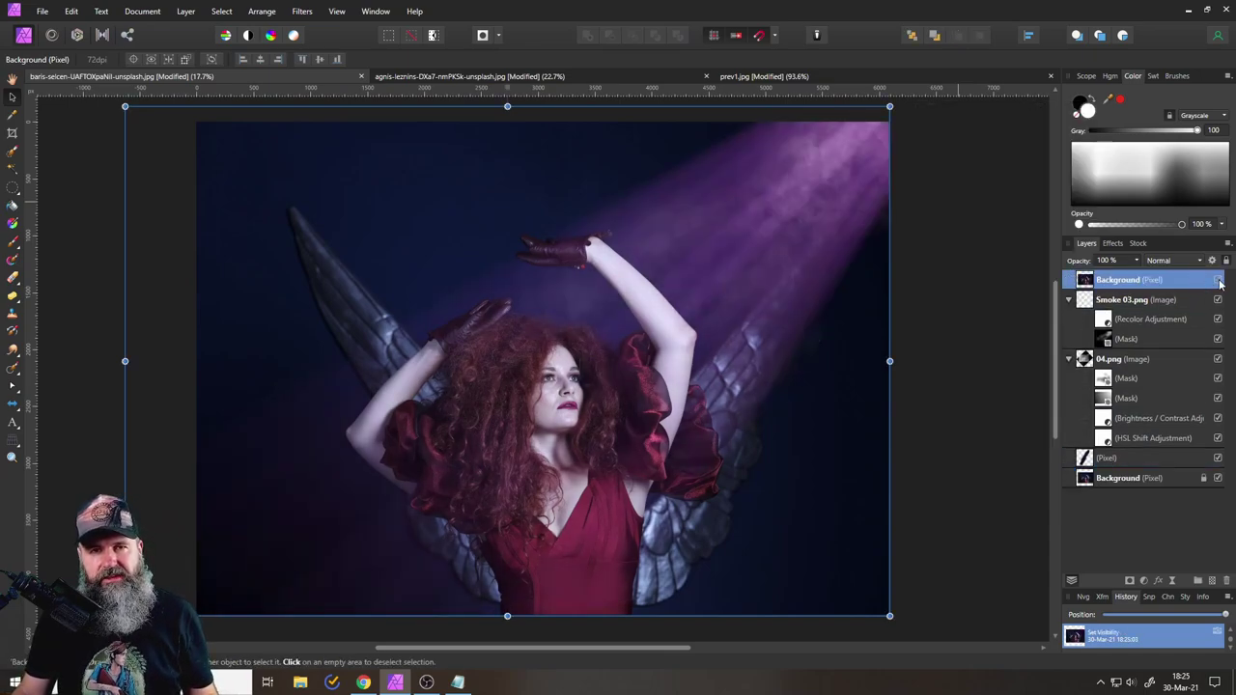